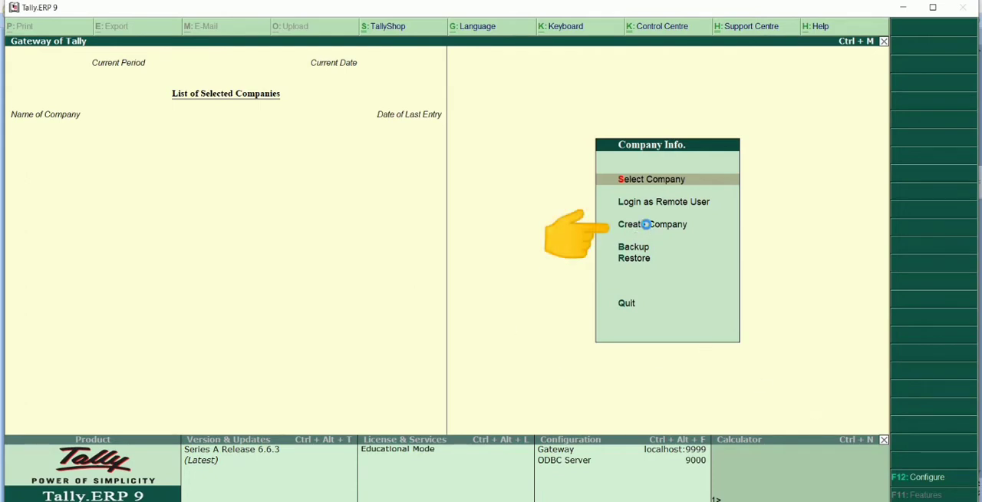
Start creating a new company named Rahul General Store, keeping the matching mailing name, a blank address and India as country.
left_click(647, 225)
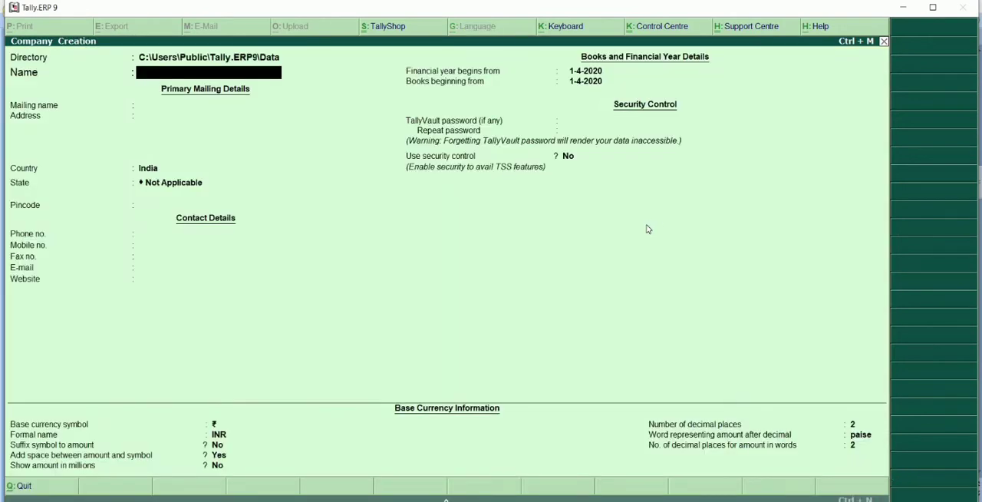
type("Rahul General Store")
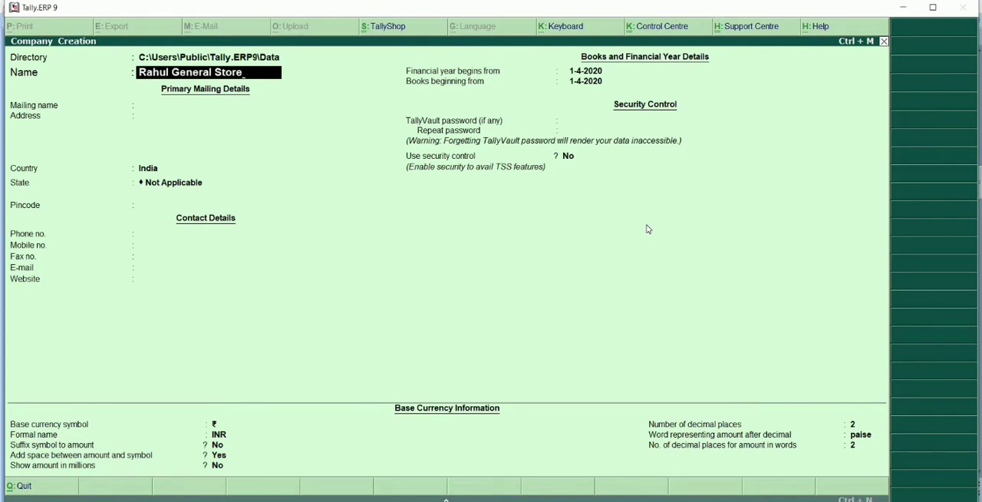
key("Return")
key("Return")
key("Return")
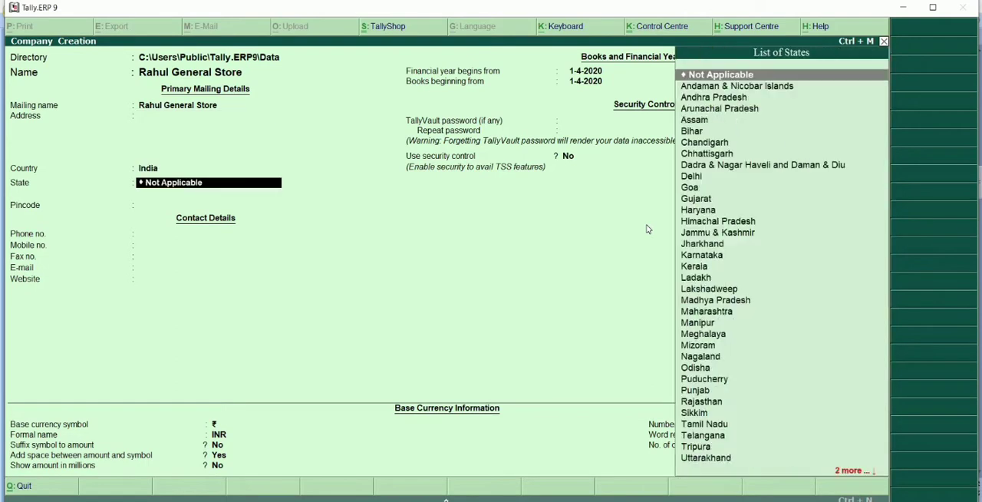
Set the company's state to Jharkhand and enter its postal pincode.
type("Jhar")
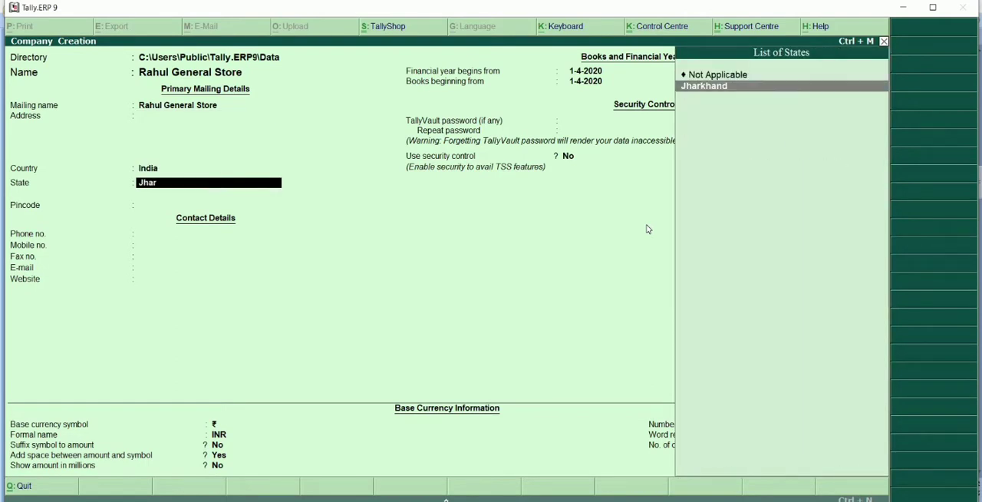
key("Return")
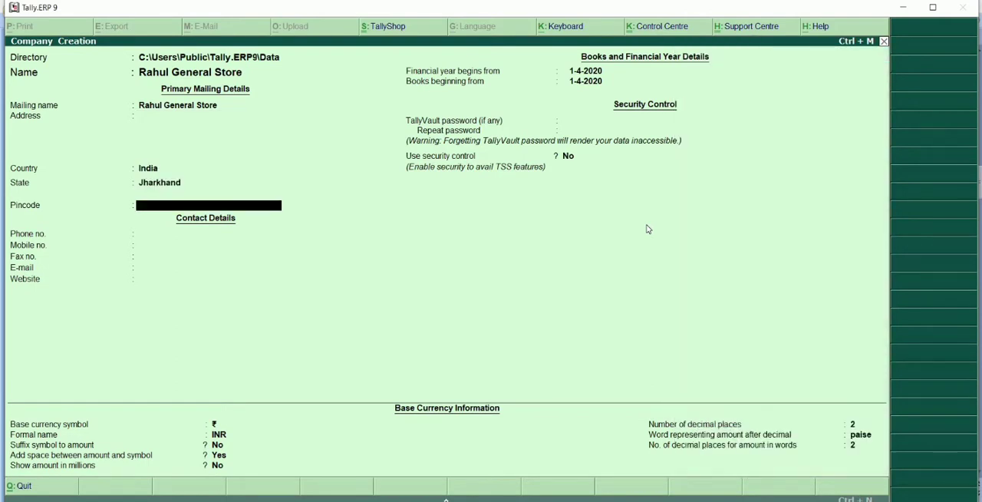
type("834001")
key("Return")
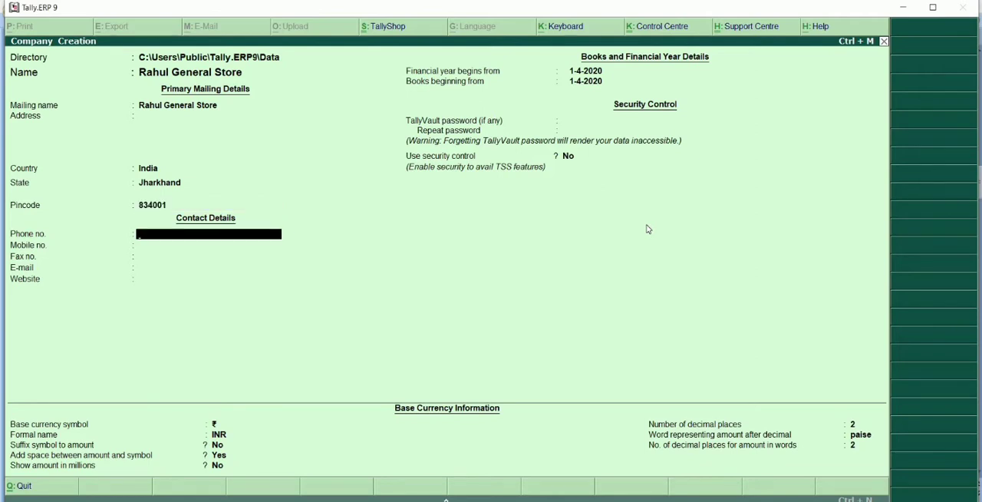
Fill in the company's phone, mobile and fax numbers in the contact details.
key("Return")
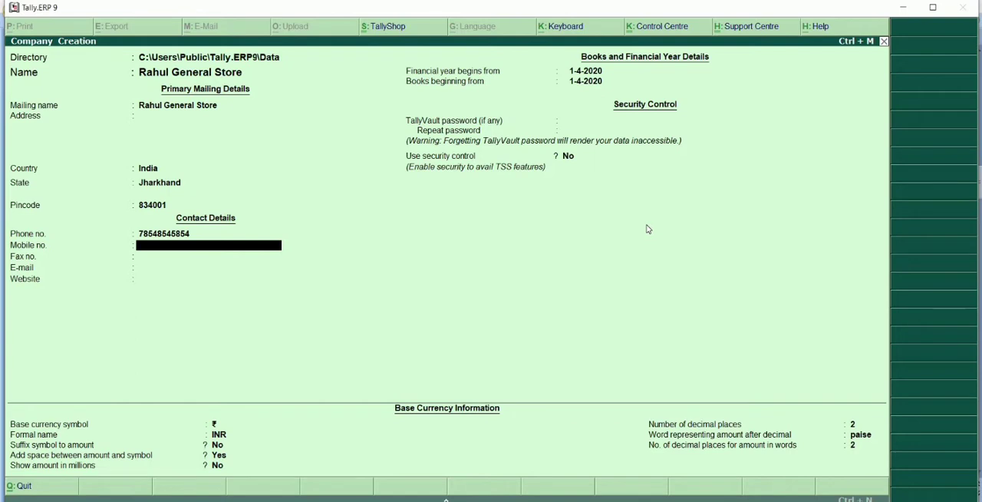
key("Return")
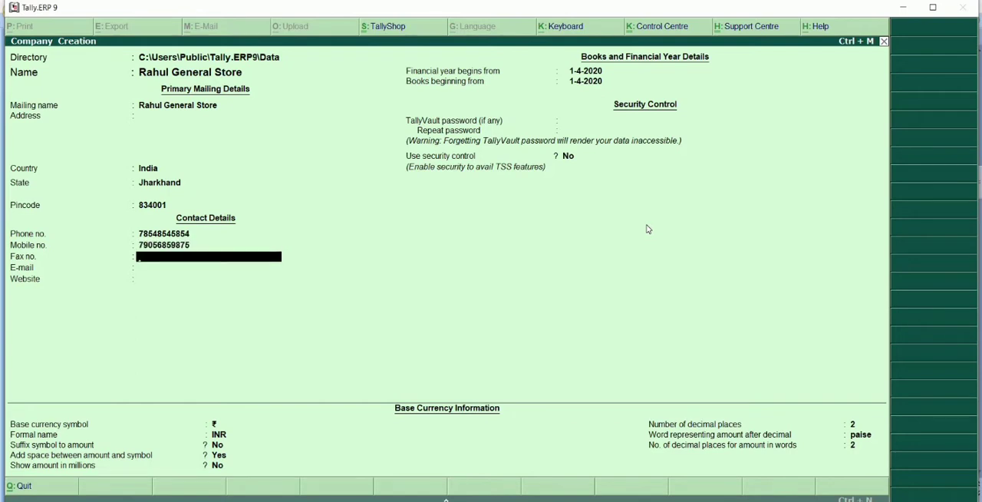
key("Return")
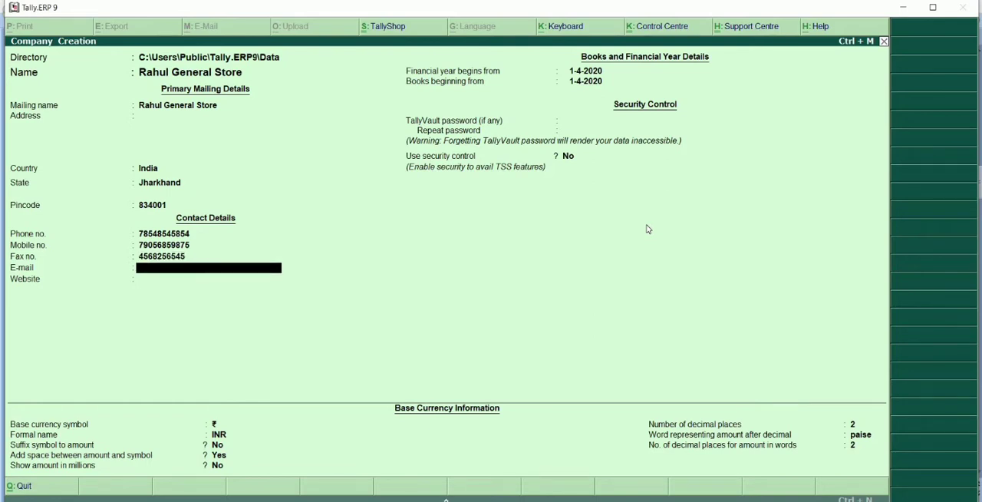
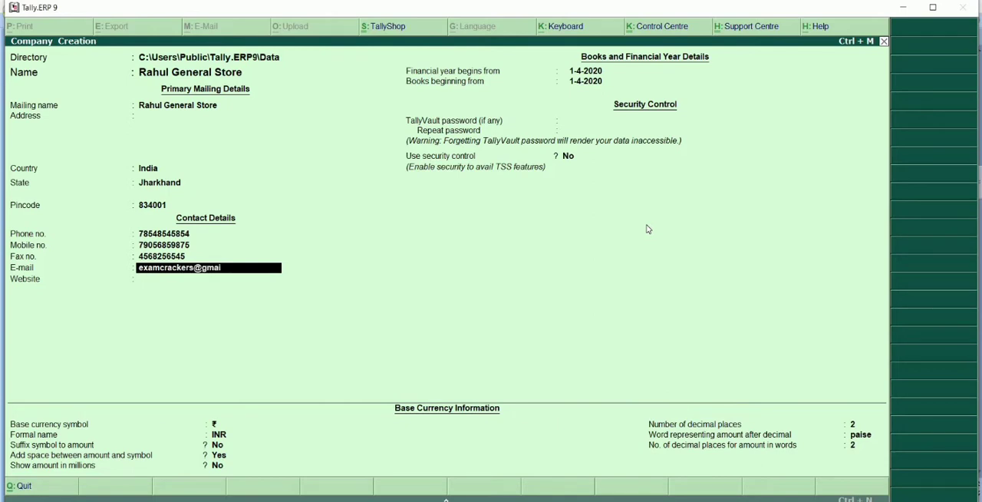
Enter the company's e-mail address in the contact details.
key("Return")
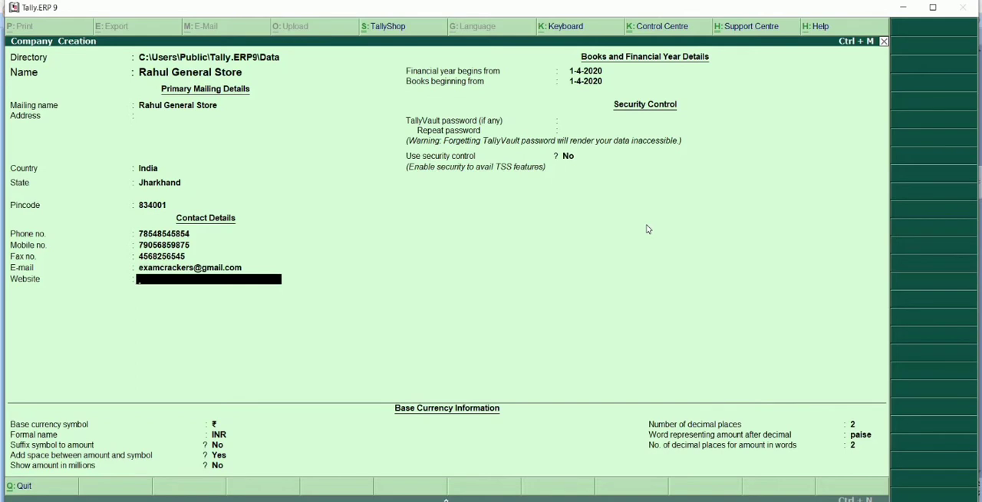
type("www.examp")
key("BackSpace")
type("cracker.com")
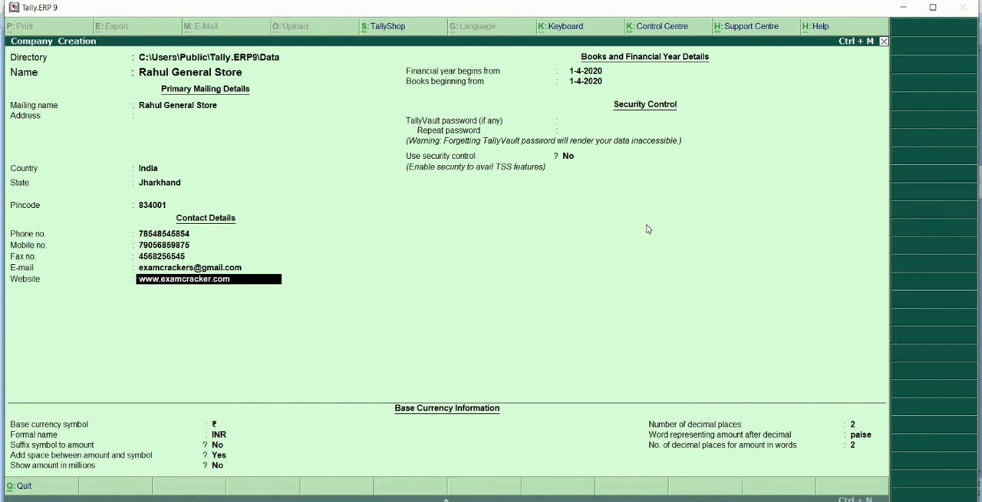
key("Return")
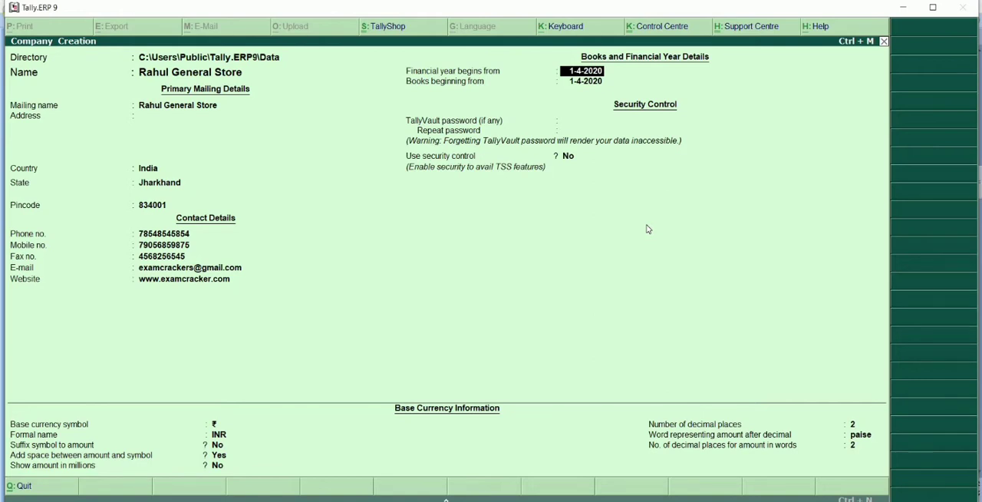
Keep the financial year start at 1-4-2020 and set the books beginning date to 1-10-2020.
key("Return")
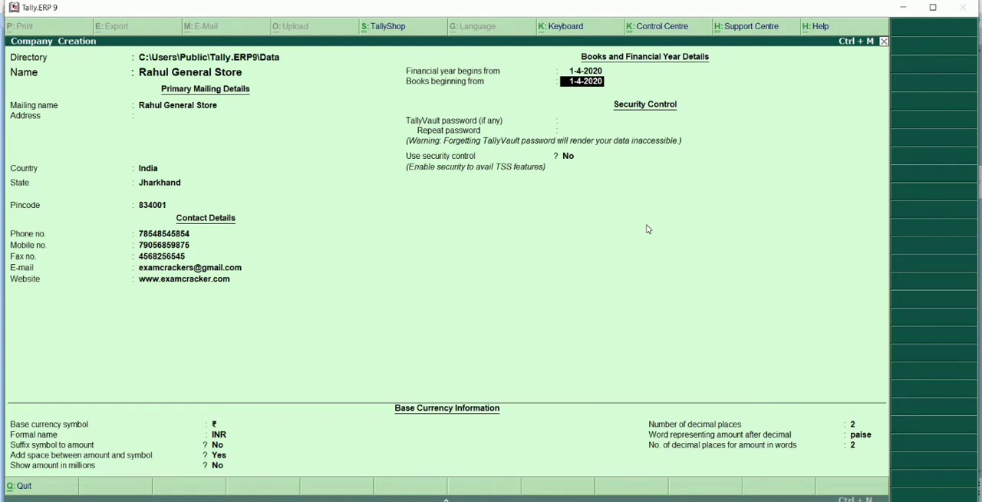
key("BackSpace")
type("1-10-2020")
key("Return")
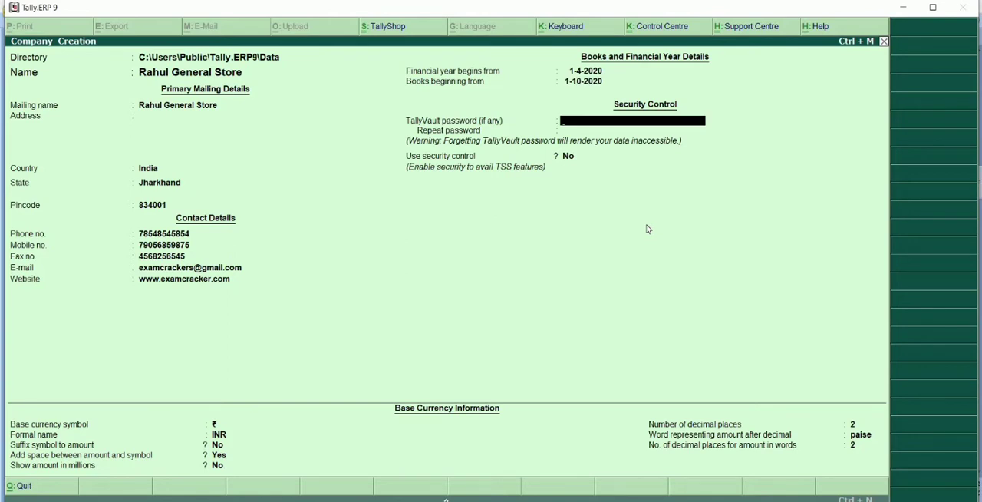
Leave the TallyVault password blank, enable security control and set the administrator name to "rahul general store".
key("Return")
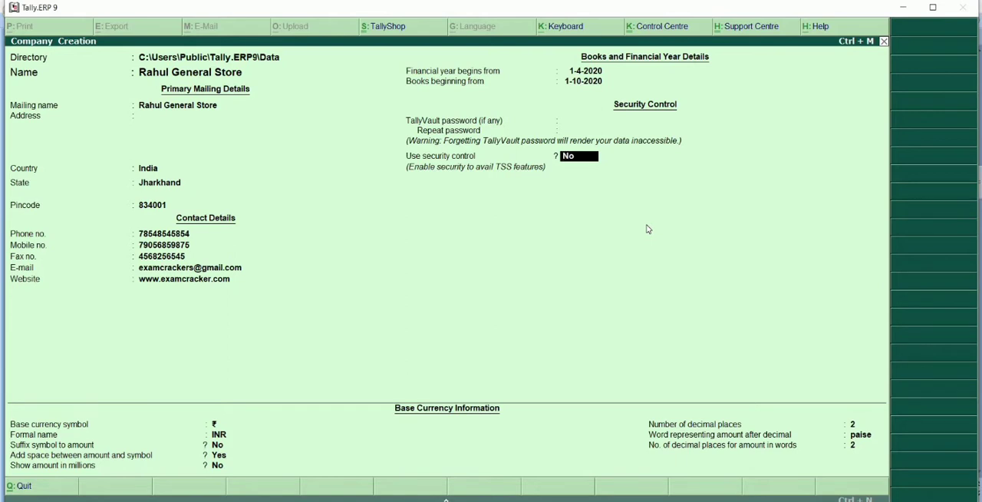
key("y")
key("Return")
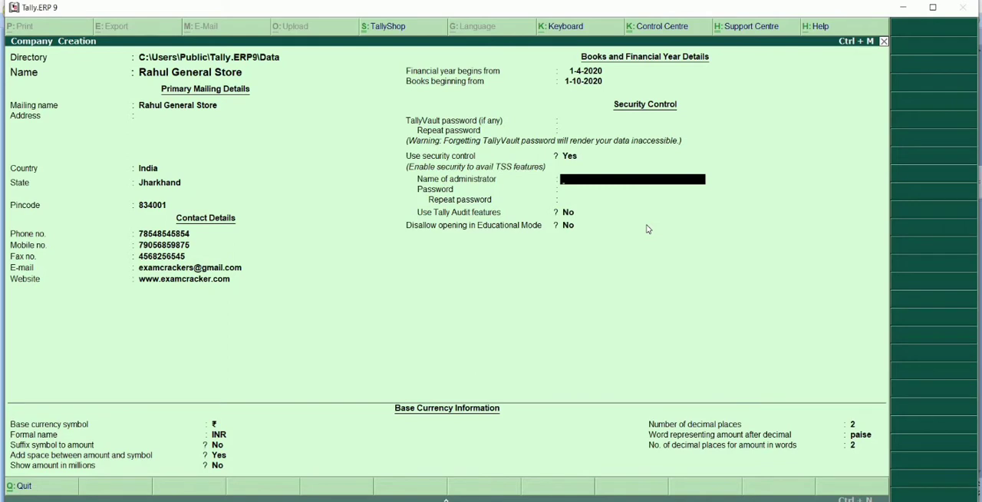
type("rahul genreral store")
key("Return")
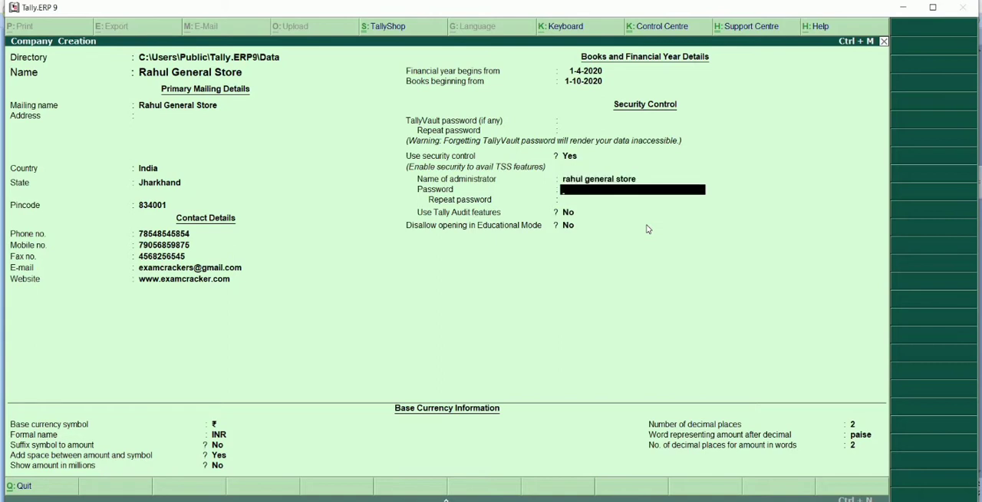
Enter and repeat the administrator password, acknowledging the warning about forgotten passwords.
type("123")
key("Return")
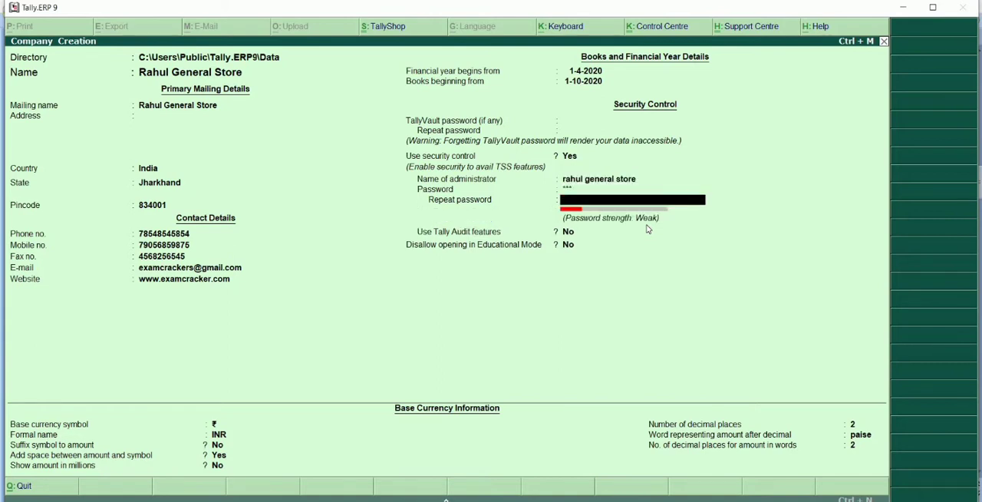
type("123")
key("Return")
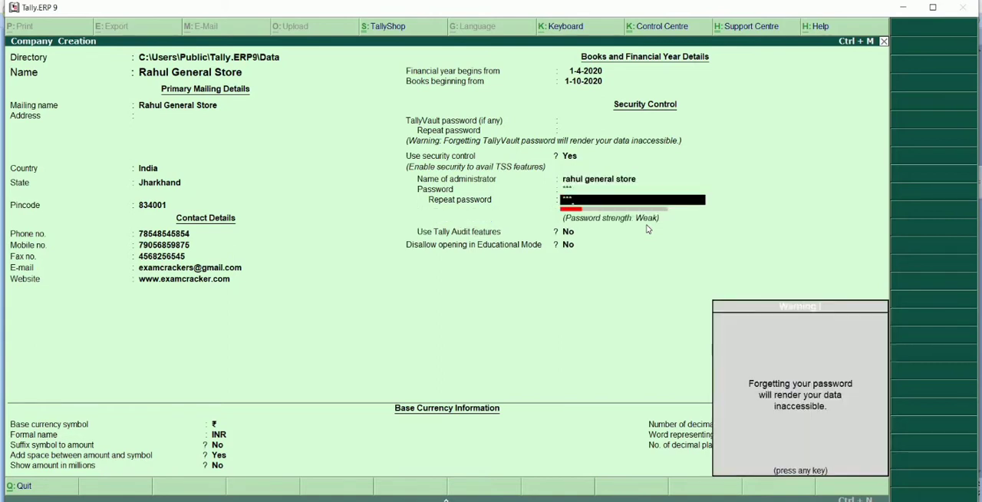
key("Return")
key("Return")
key("Return")
Accept the default audit, educational mode and base currency settings and save the new company.
key("Return")
key("Return")
key("Return")
key("Return")
key("Return")
key("Return")
key("Return")
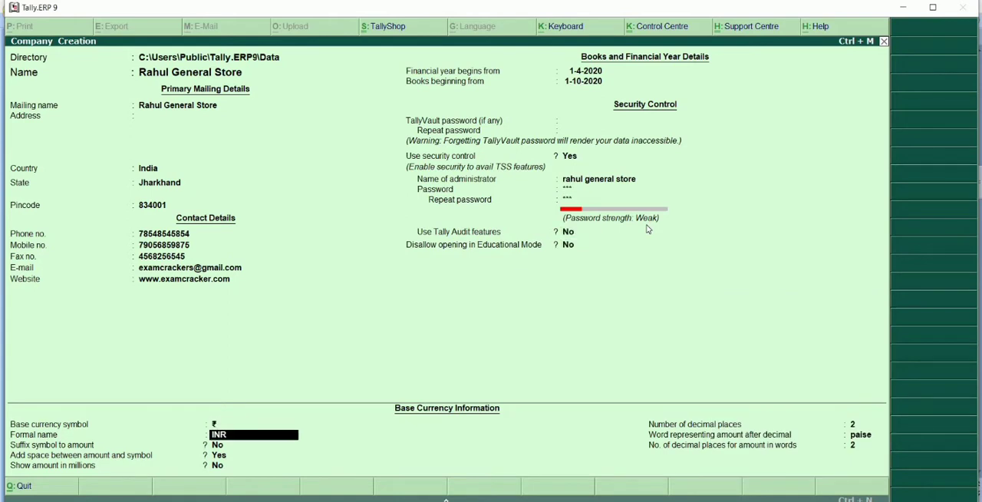
key("Return")
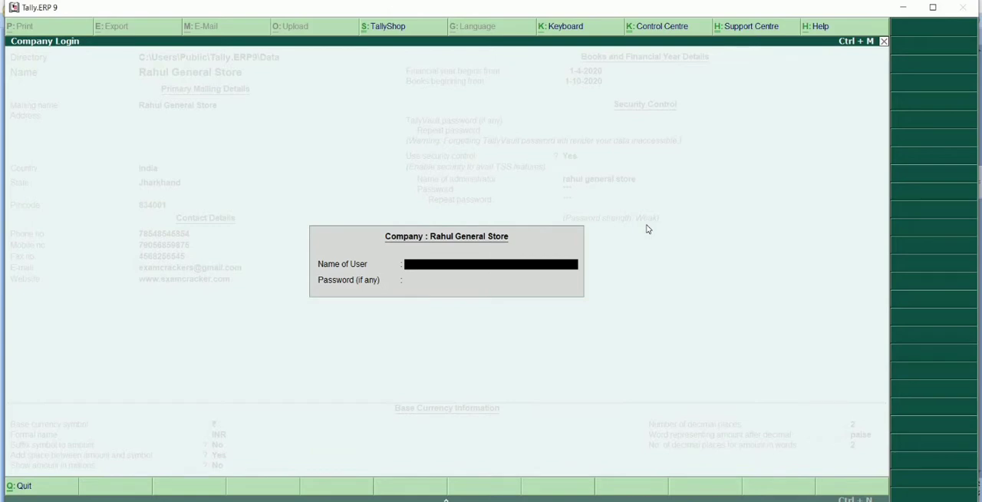
Log in to the company as user "rahul general store" with the administrator password.
type("rahul general store")
key("Return")
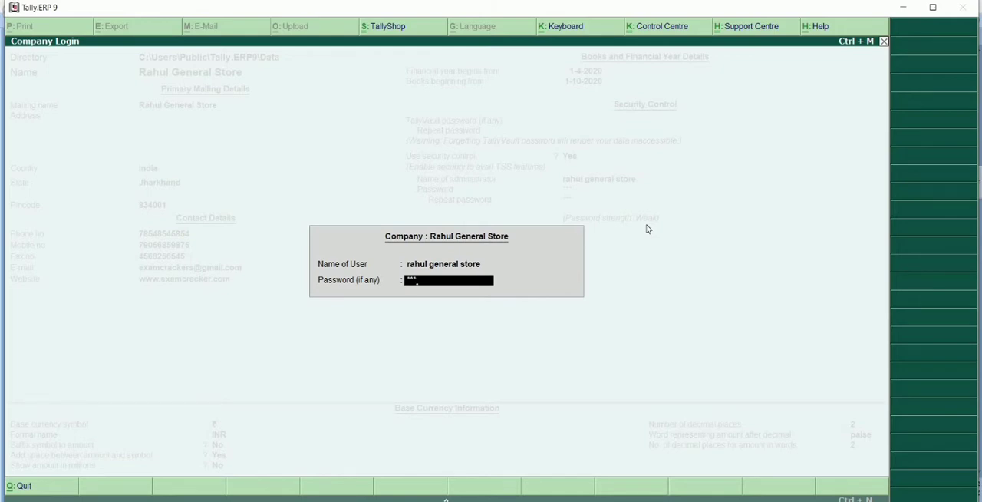
key("Return")
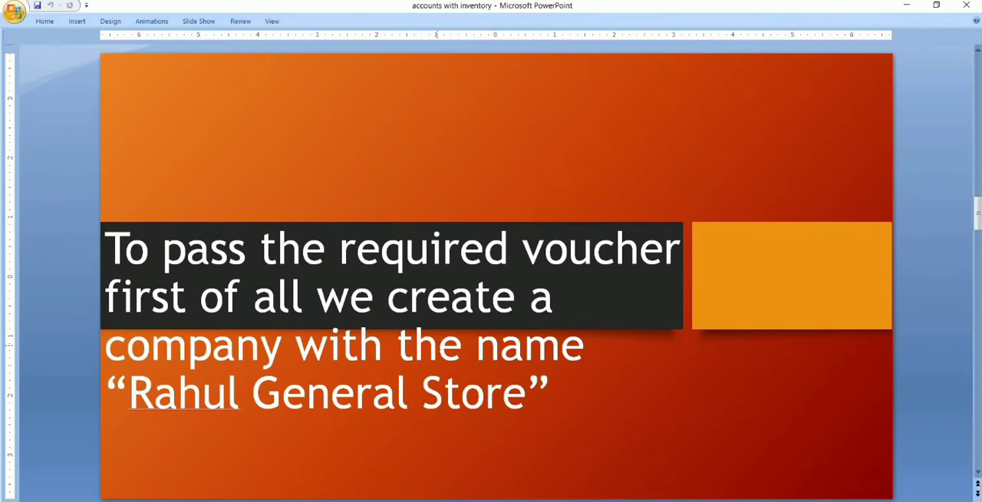
Check the ledger slide in PowerPoint, return to Tally.ERP 9 and open the creation form for a single ledger.
key("Page_Down")
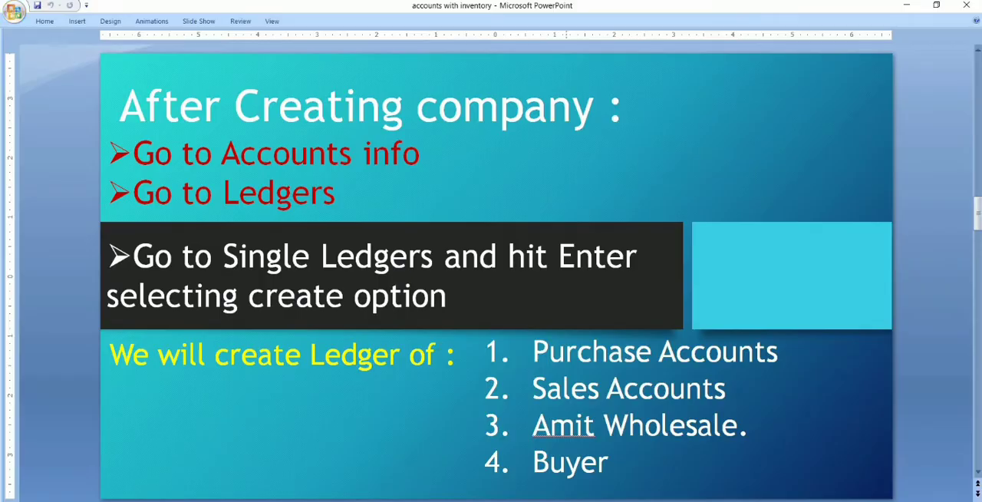
key("alt+Tab")
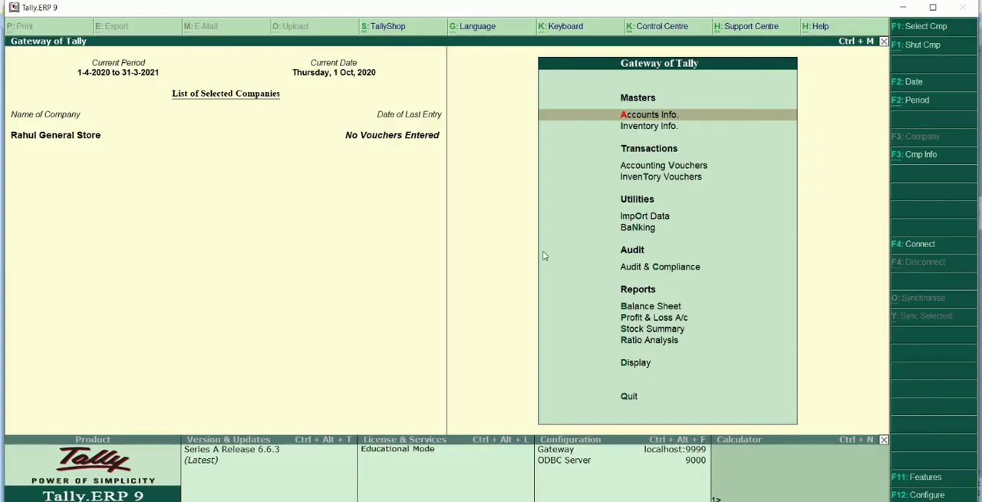
left_click(650, 121)
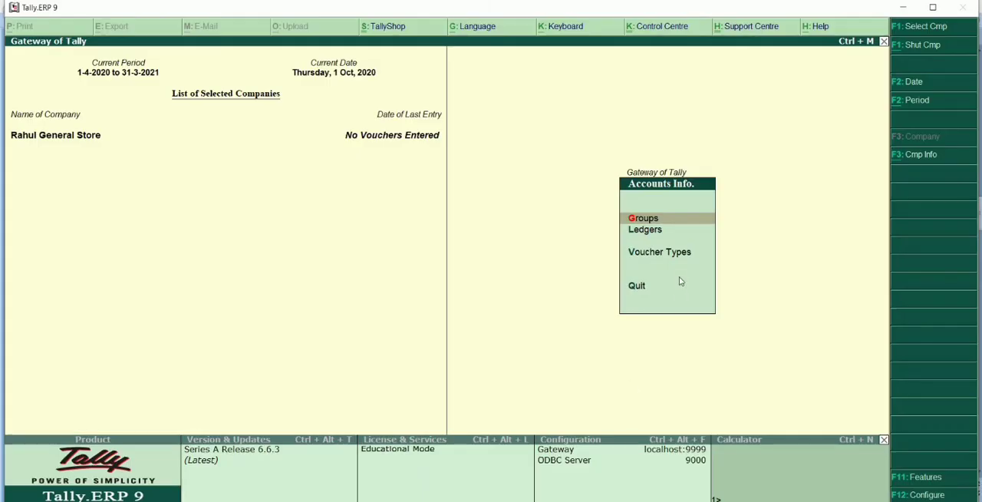
left_click(645, 233)
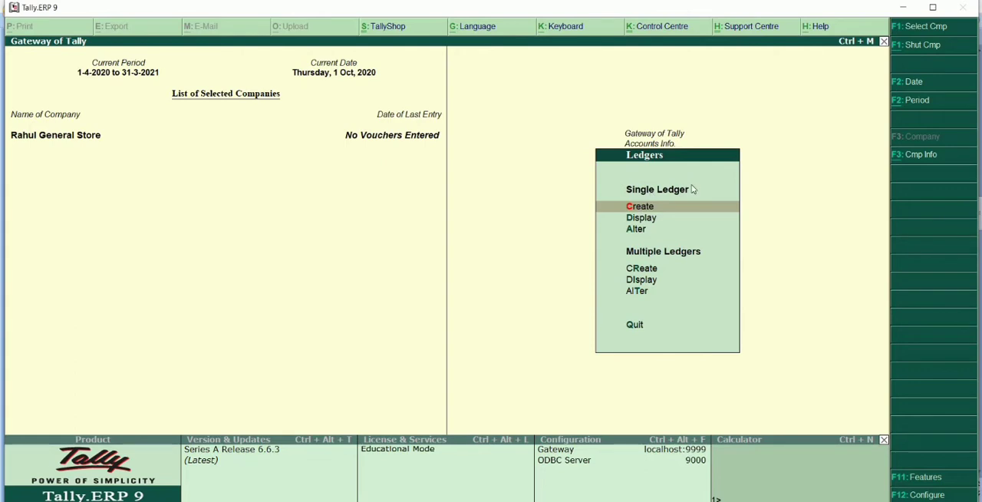
left_click(636, 208)
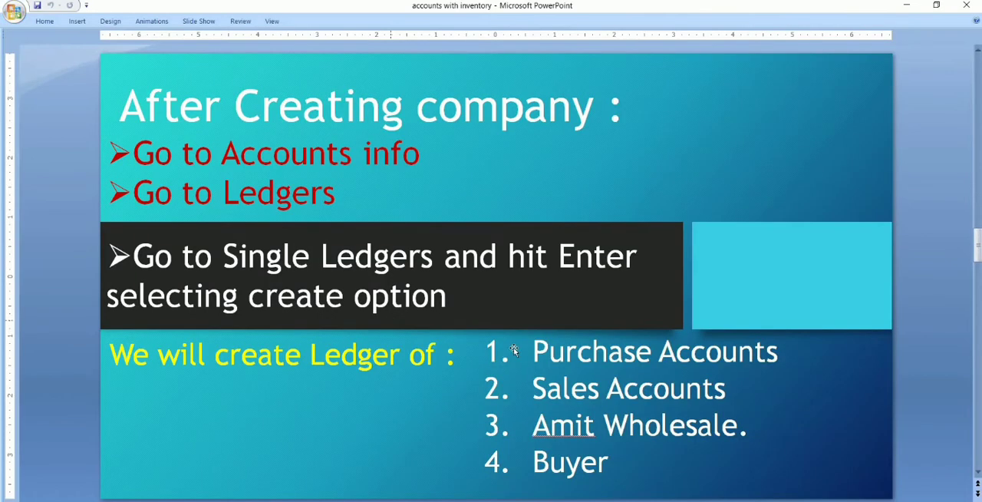
Name the new ledger Purchase Accounts and leave its alias blank.
scroll(513, 349, "down", 1)
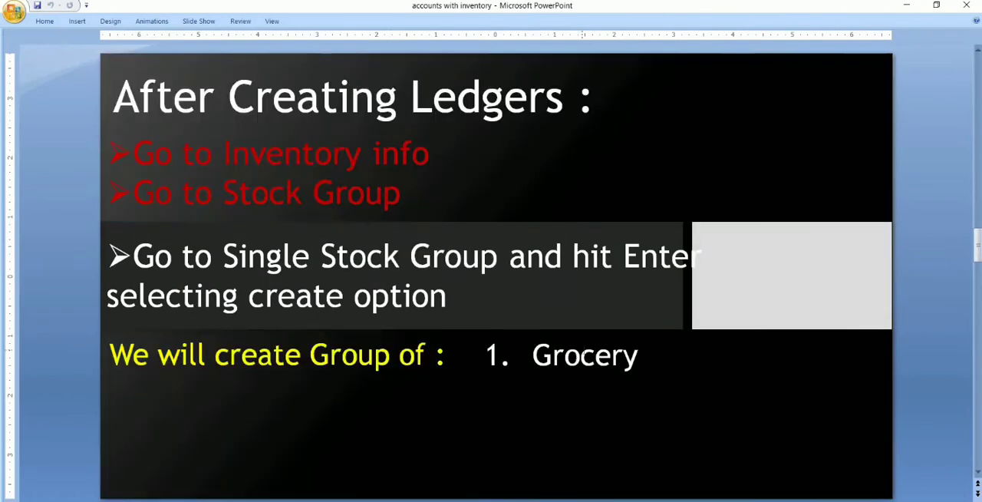
scroll(583, 355, "up", 1)
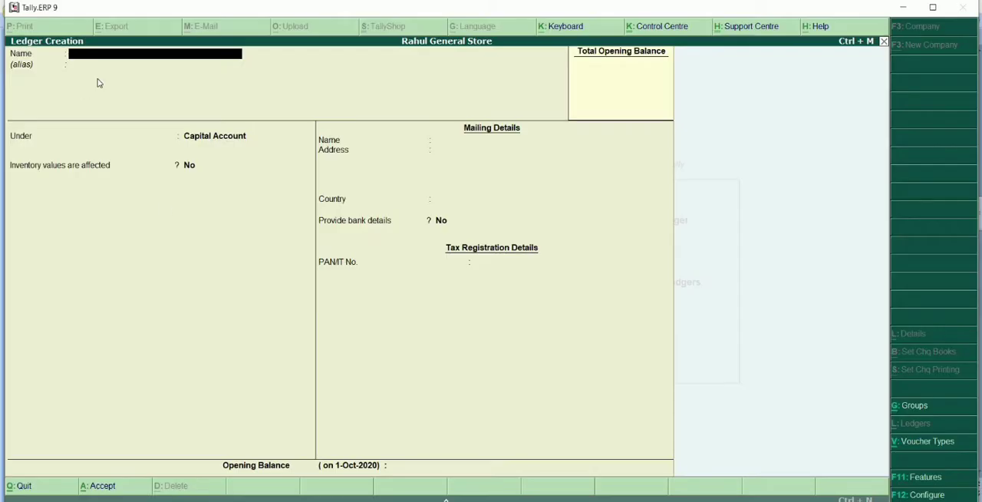
type("Purchase a")
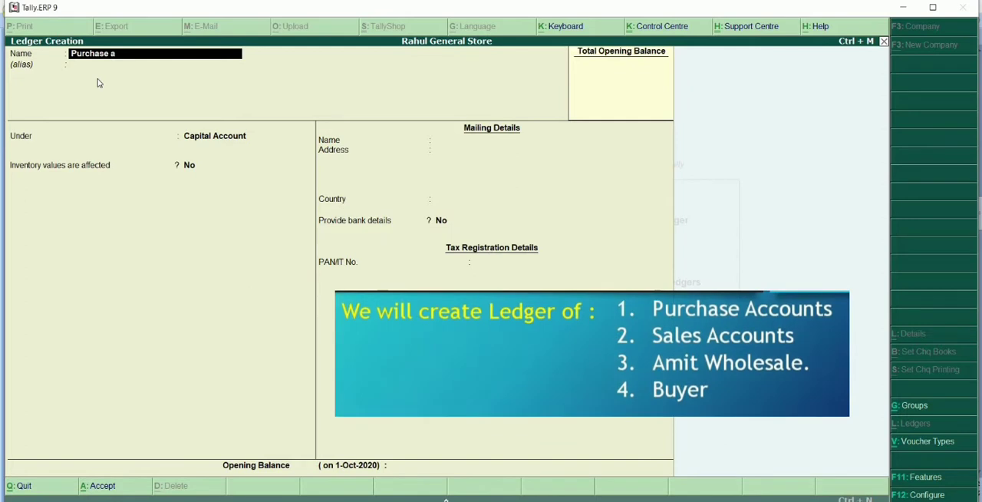
key("BackSpace")
type("Accou")
key("Return")
key("Return")
Place the ledger under the Purchase Accounts group and set inventory values are affected to Yes.
type("Pur")
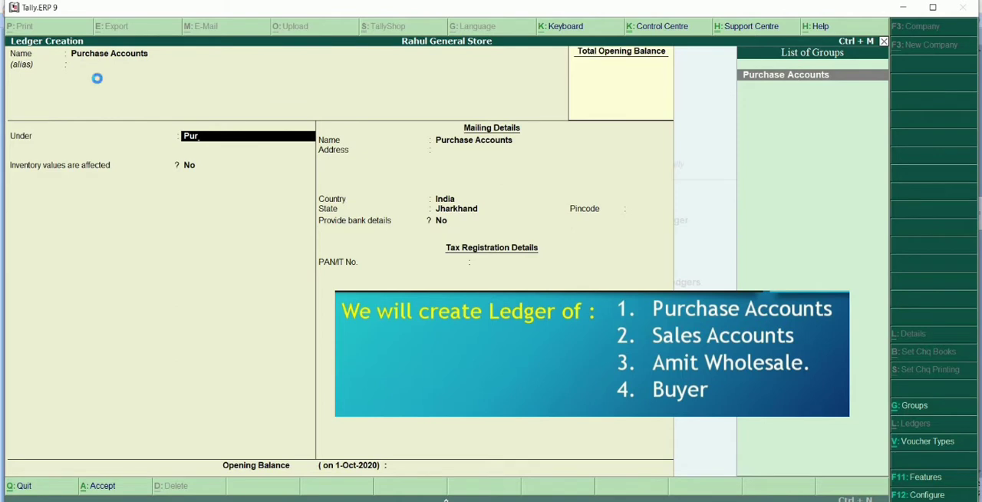
key("Return")
type("y")
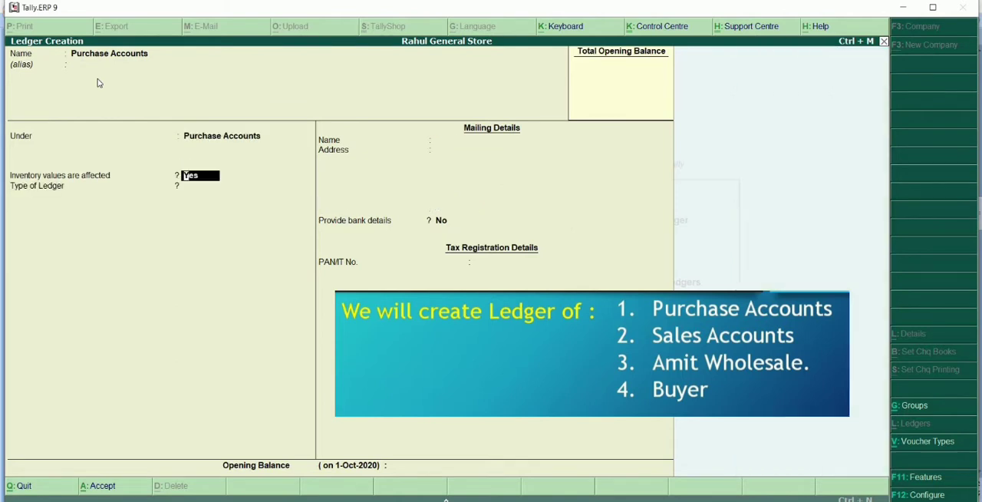
Set the Purchase Accounts ledger's type to Not Applicable, leave its opening balance blank and save it.
key("Return")
key("Return")
key("Return")
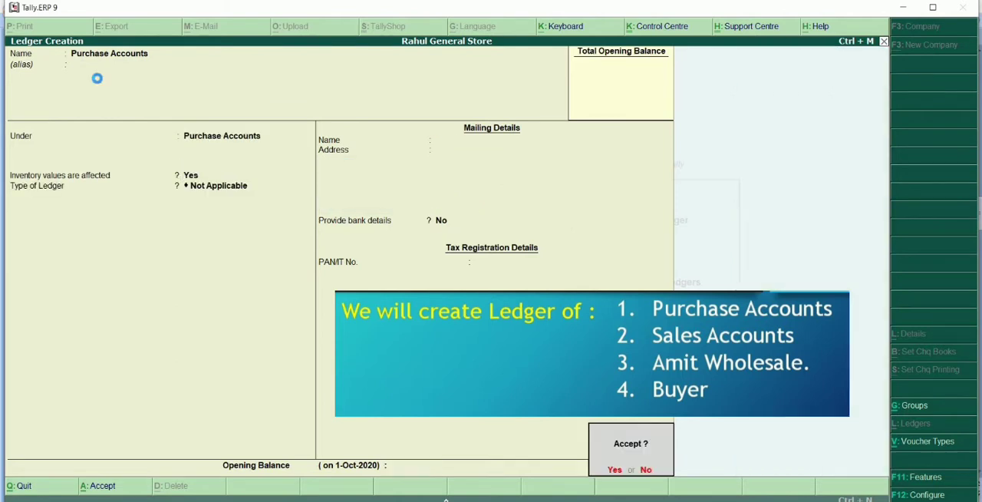
key("Return")
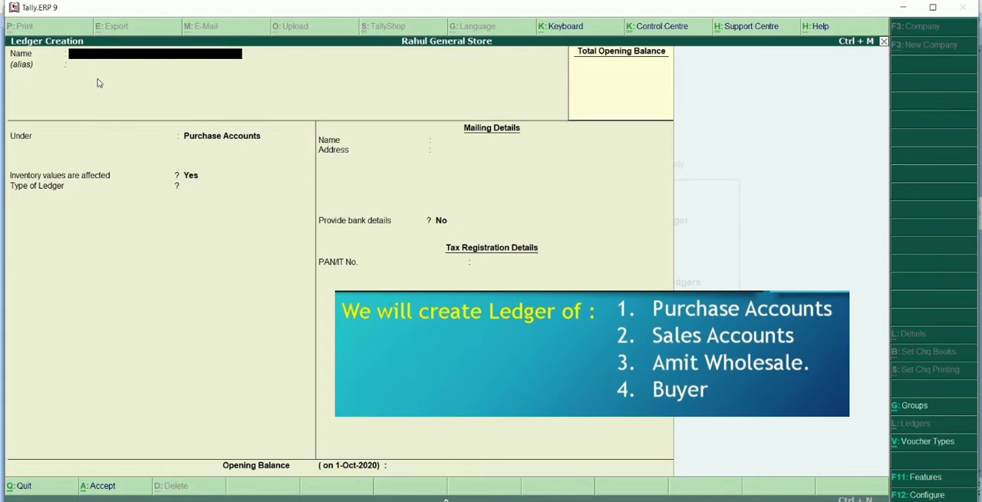
Place the ledger under Sales Accounts with inventory values affected set to Yes and type Not Applicable, and save it.
type("Sales accounts")
Name the next ledger Sales Accounts and leave its alias blank.
key("Return")
key("Return")
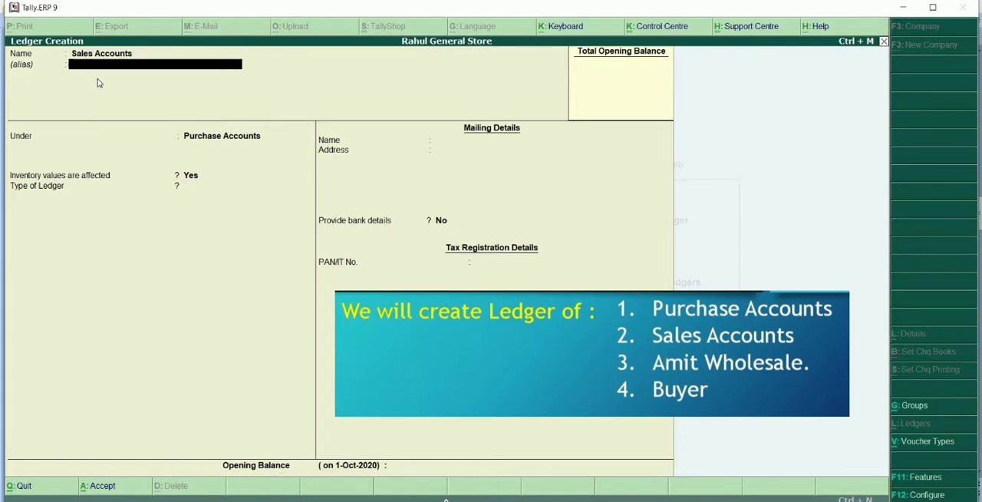
type("Sale")
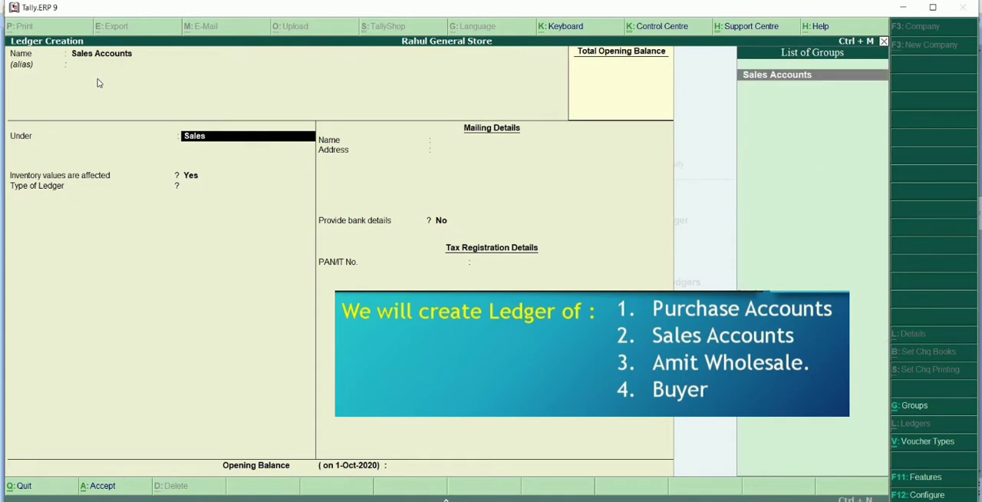
type("s")
key("Return")
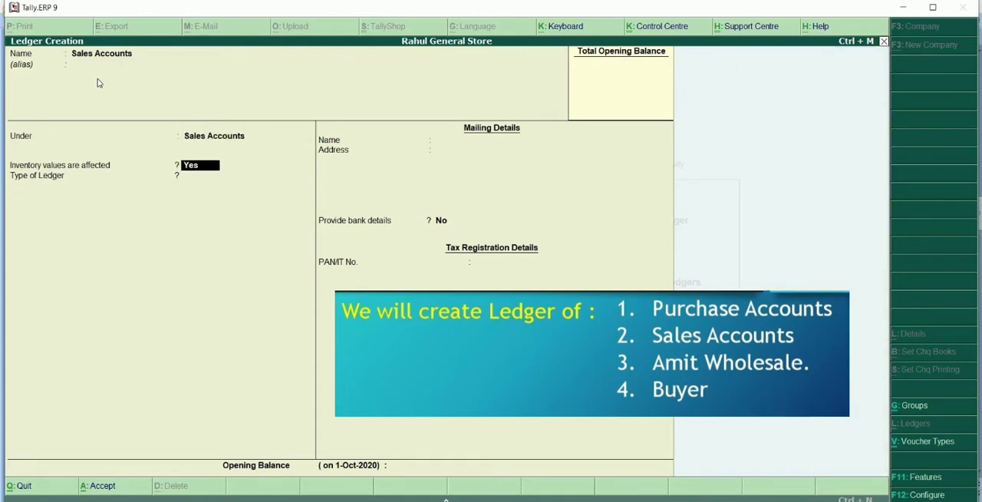
key("Return")
key("Return")
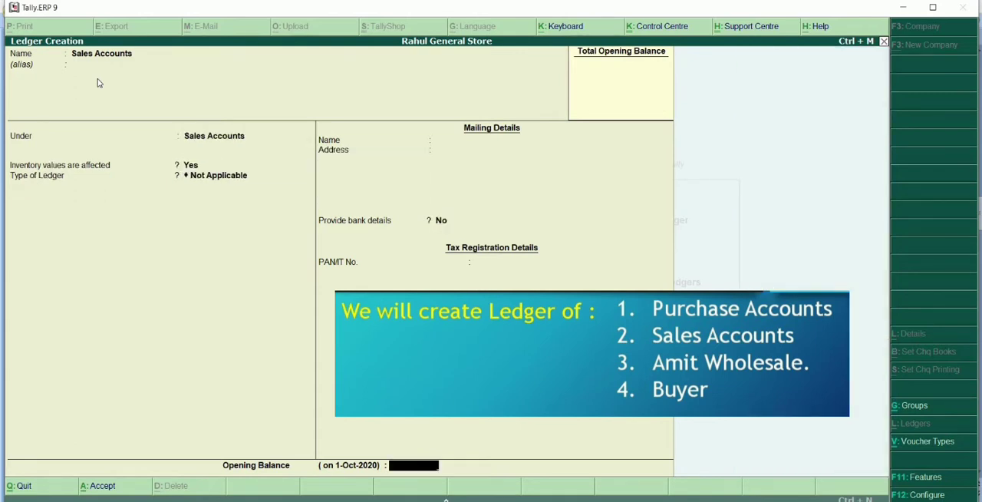
key("Return")
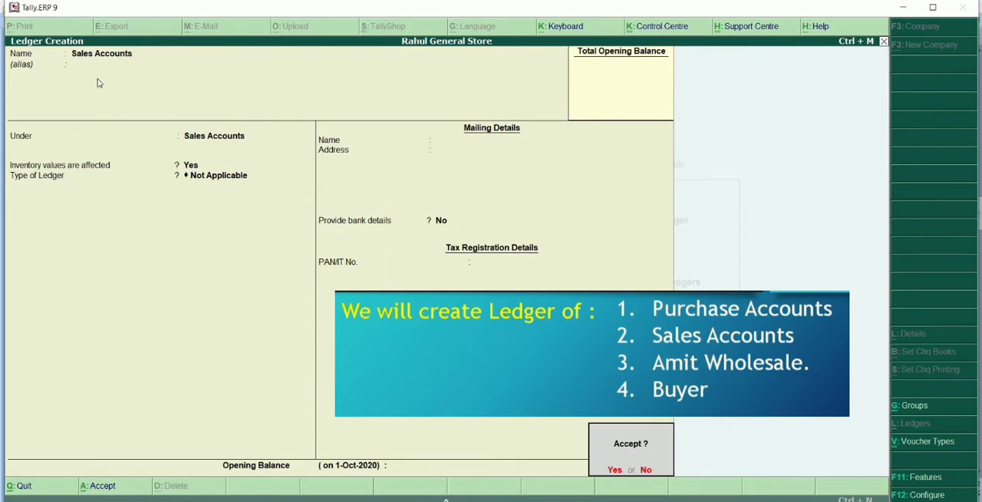
key("Return")
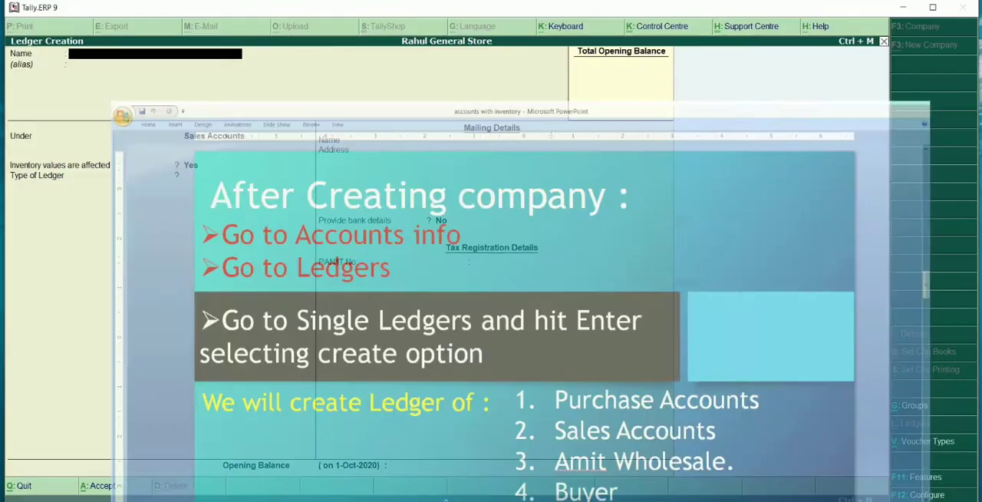
Name the third ledger Amit Wholesale and leave its alias blank.
type("Amit")
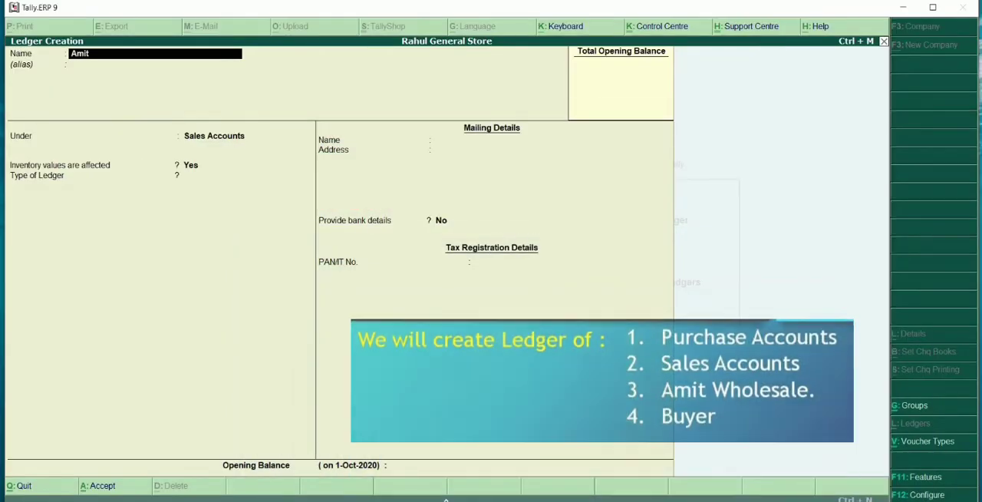
type(" Wholesa")
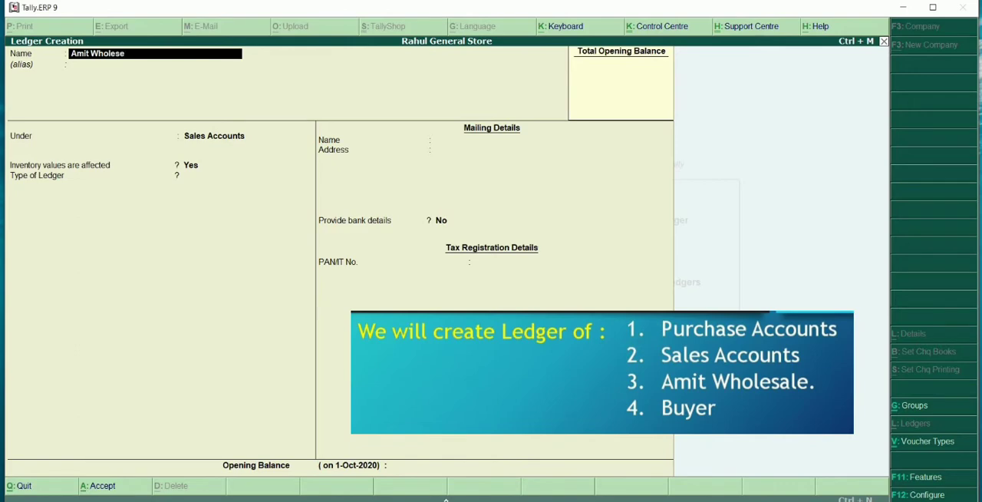
type("le")
key("Return")
key("Return")
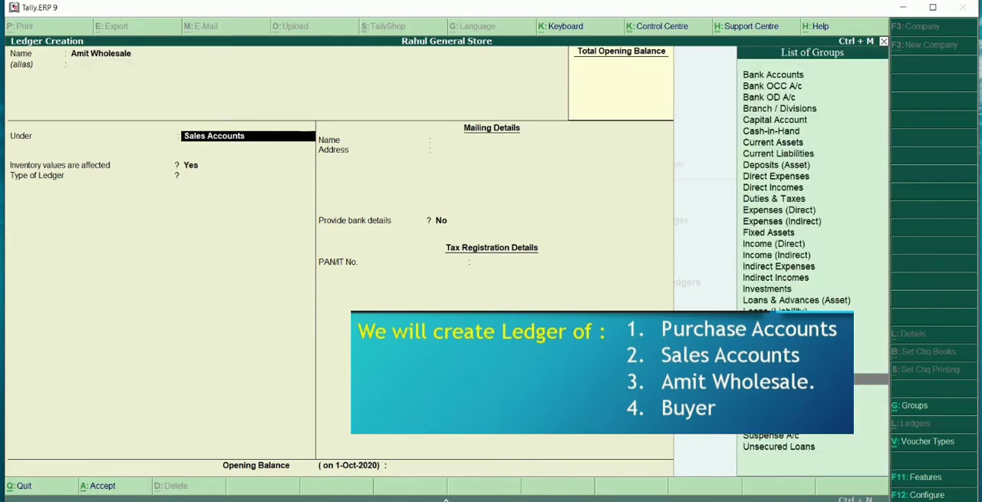
Place the ledger under Sundry Debtors, keep bill-by-bill balances at No and set inventory values are affected to Yes.
type("Sun")
key("Down")
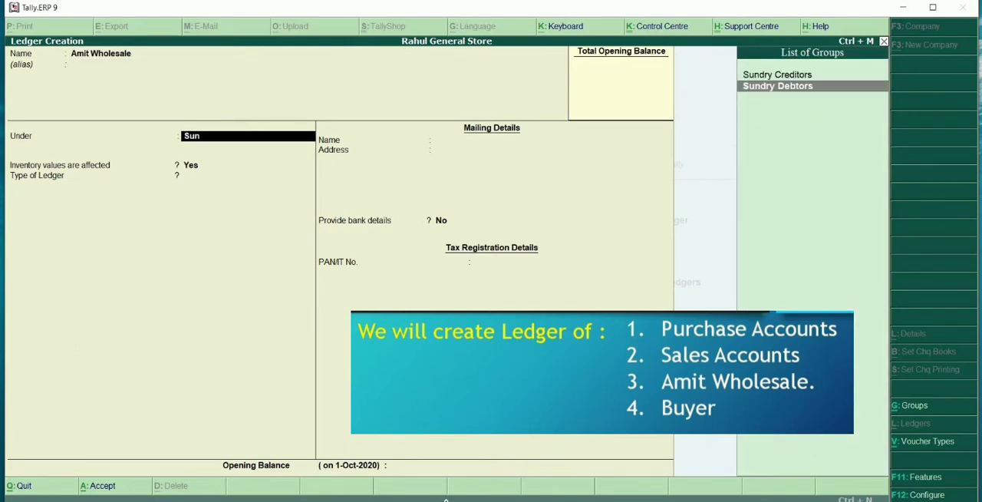
key("Return")
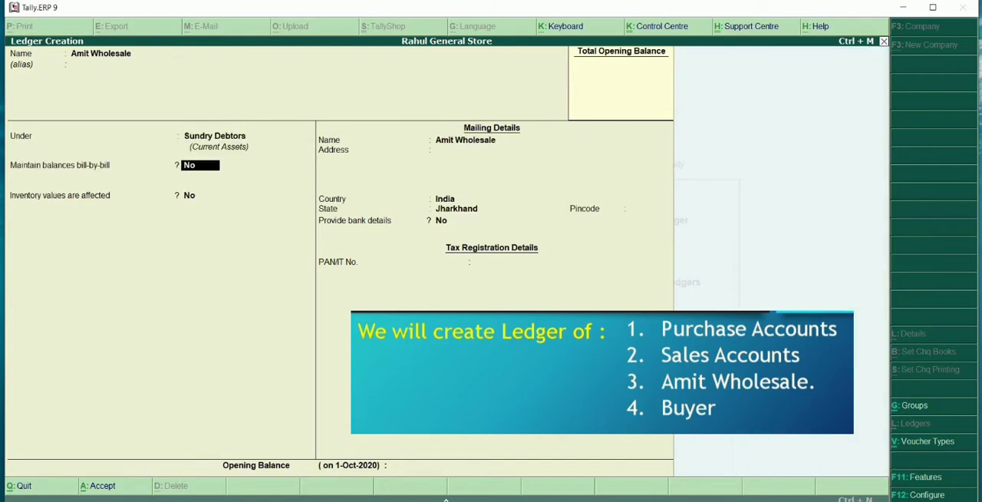
key("Return")
type("yes")
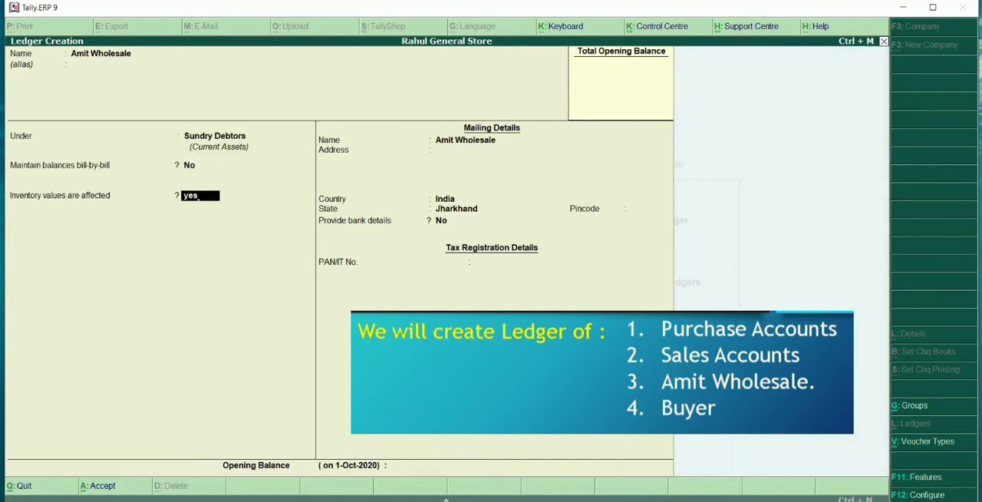
key("Up")
key("Return")
key("Return")
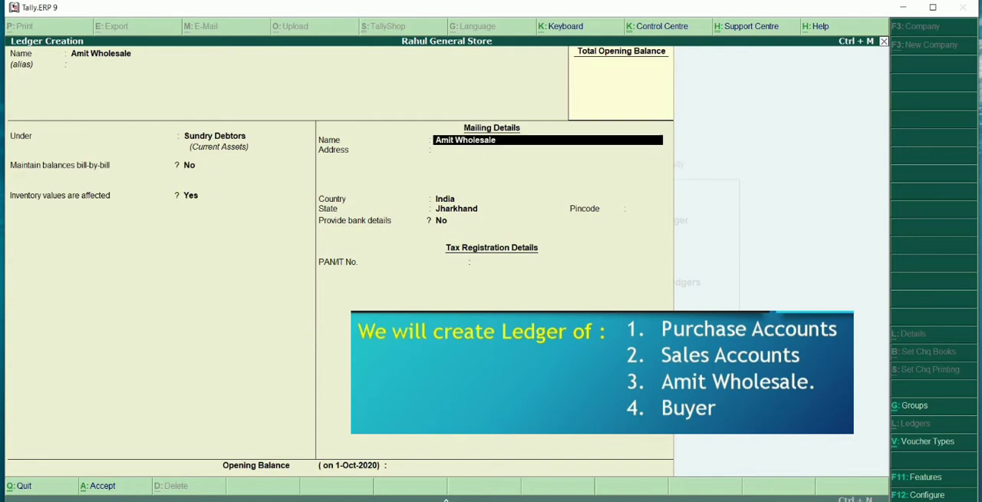
Keep the default mailing details, leave the tax number and opening balance blank, and save the Amit Wholesale ledger.
key("Return")
key("Return")
key("Return")
key("Return")
key("Return")
key("Return")
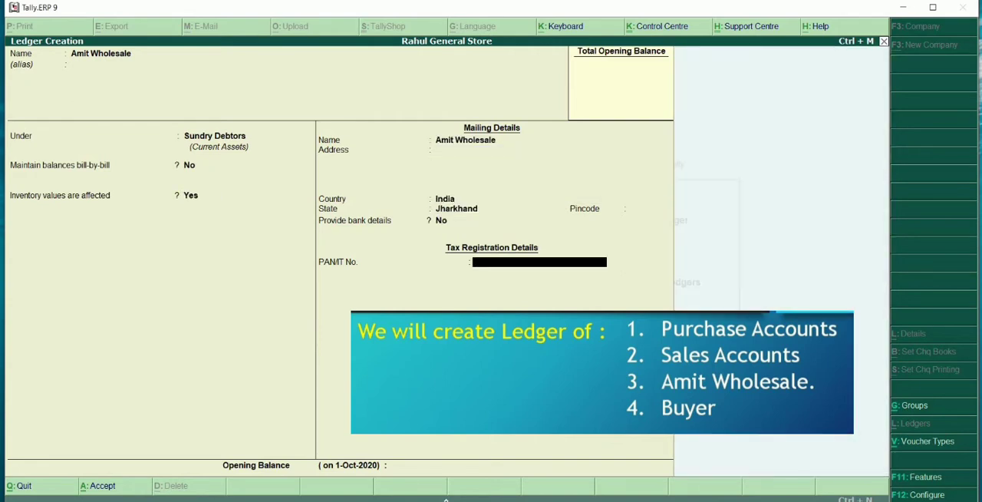
key("Return")
key("Return")
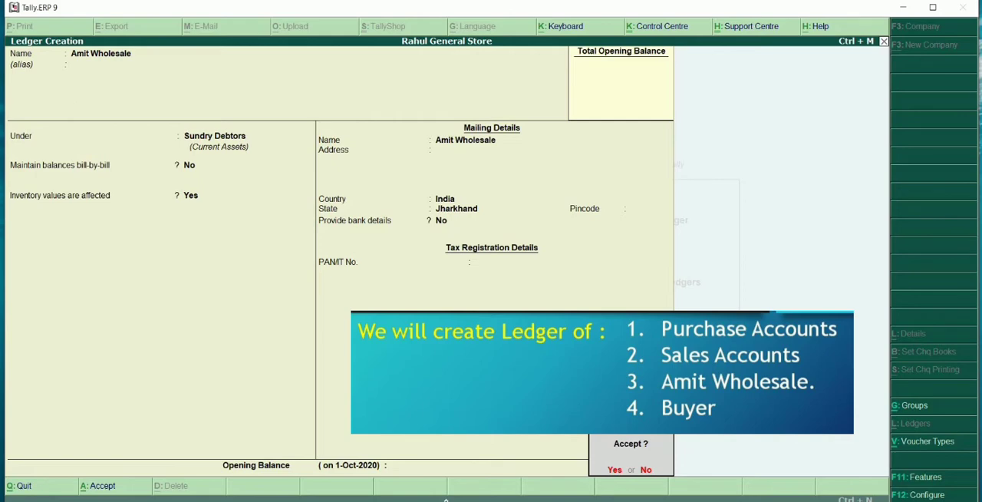
key("Return")
Check the ledger list in PowerPoint, return to Tally.ERP 9 and name the fourth ledger Buyer without an alias.
key("alt+Tab")
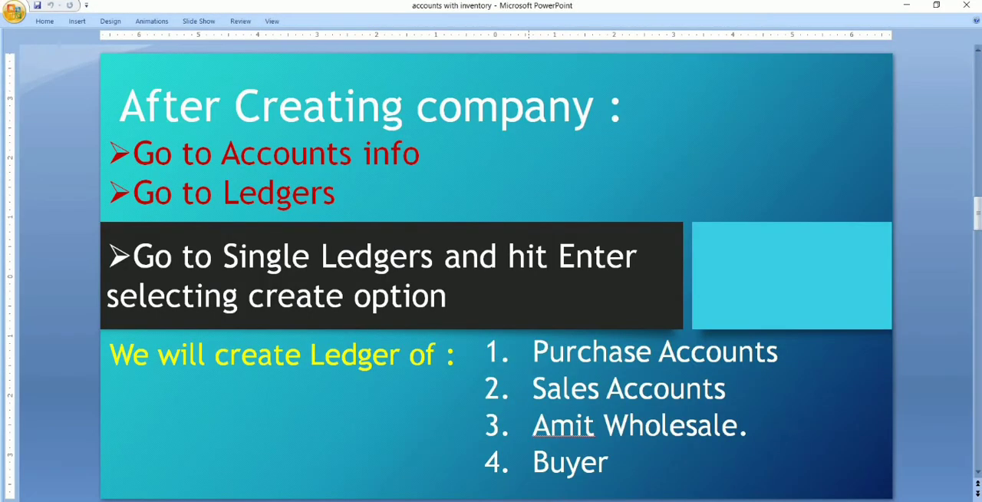
key("alt+Tab")
type("Buyer")
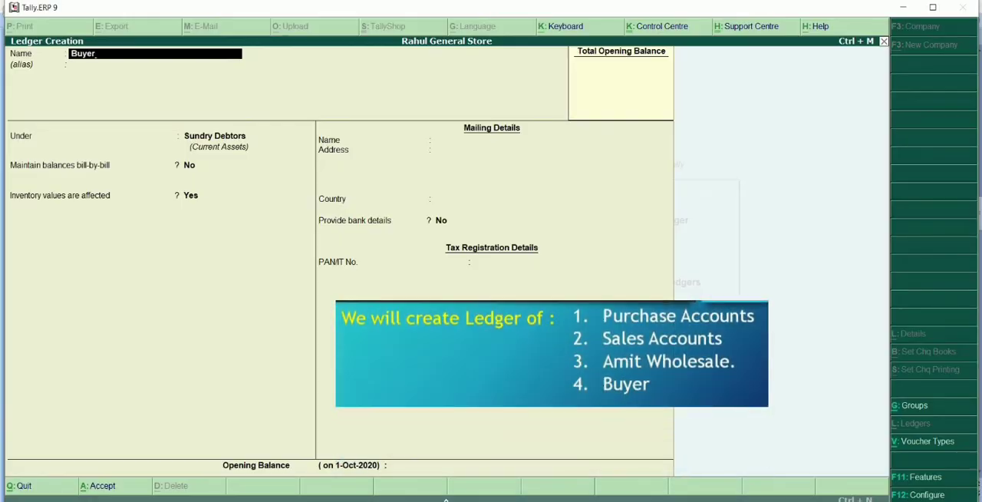
key("Return")
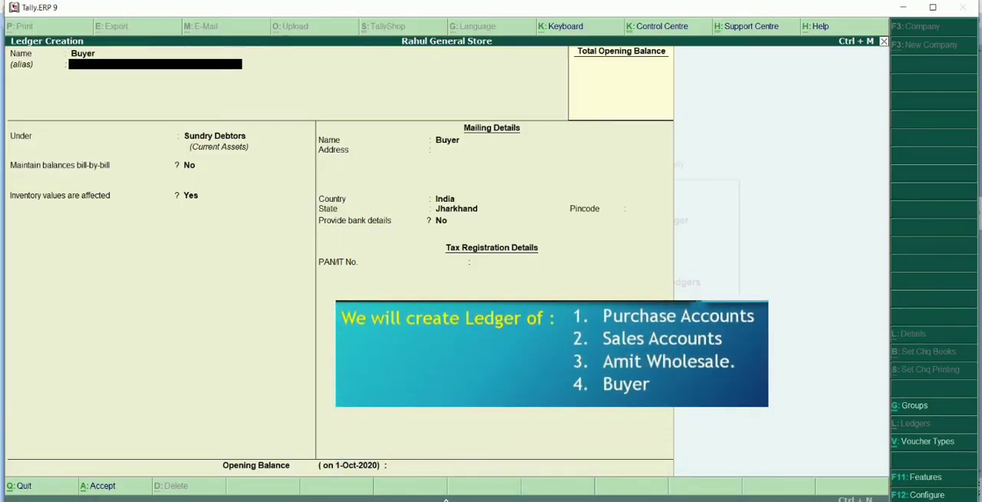
key("Return")
Place the Buyer ledger under Sundry Creditors, with inventory values affected set to No and maintain balances bill-by-bill set to Yes.
type("Sun")
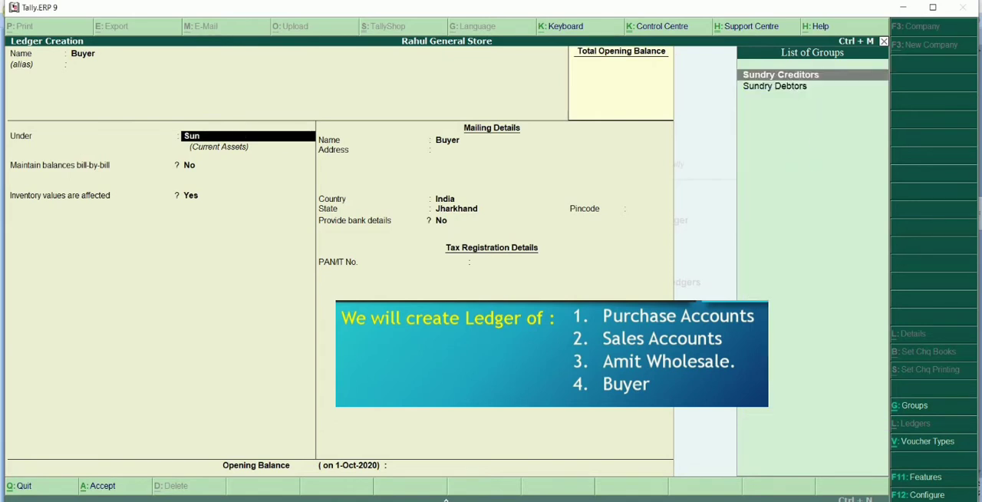
key("Return")
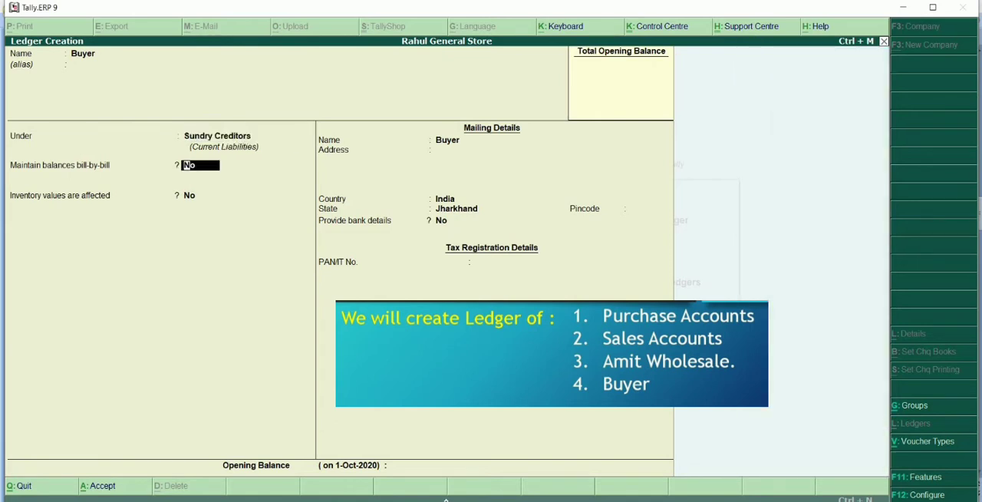
key("Return")
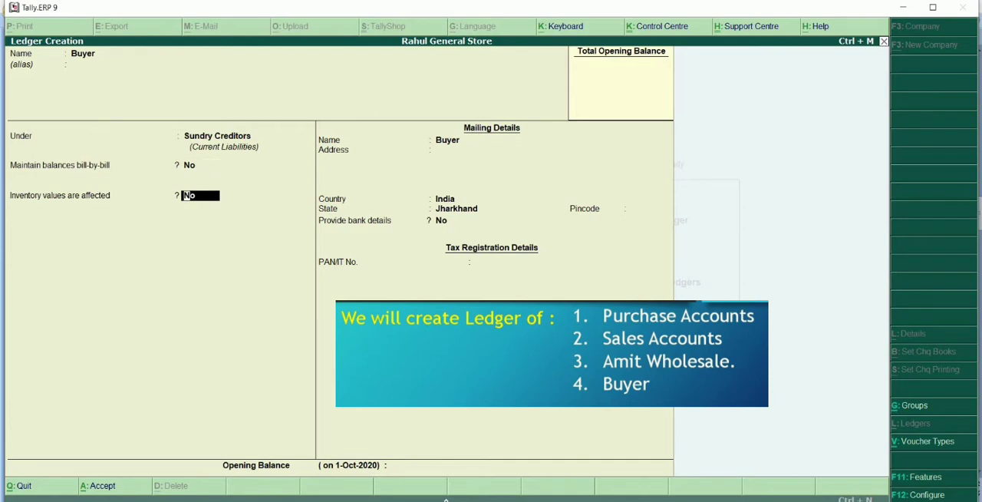
type("y")
key("Up")
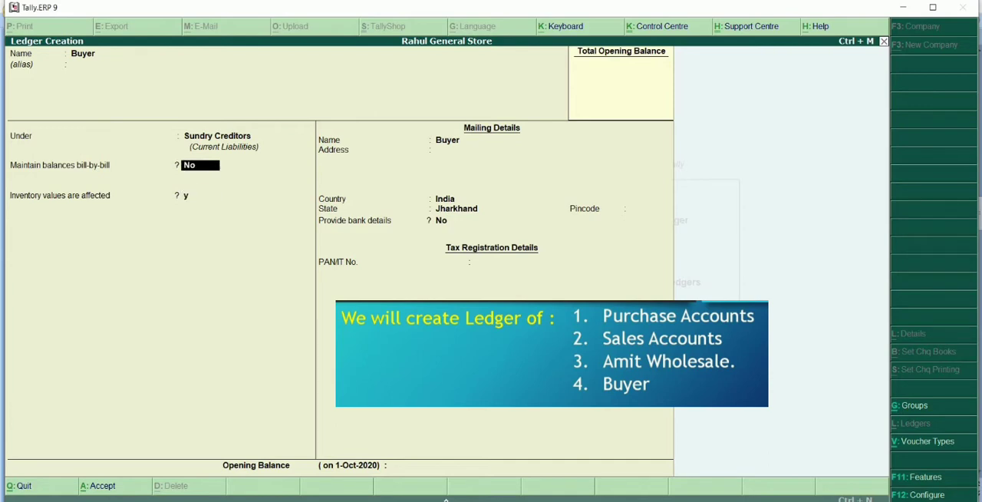
key("Return")
type("n")
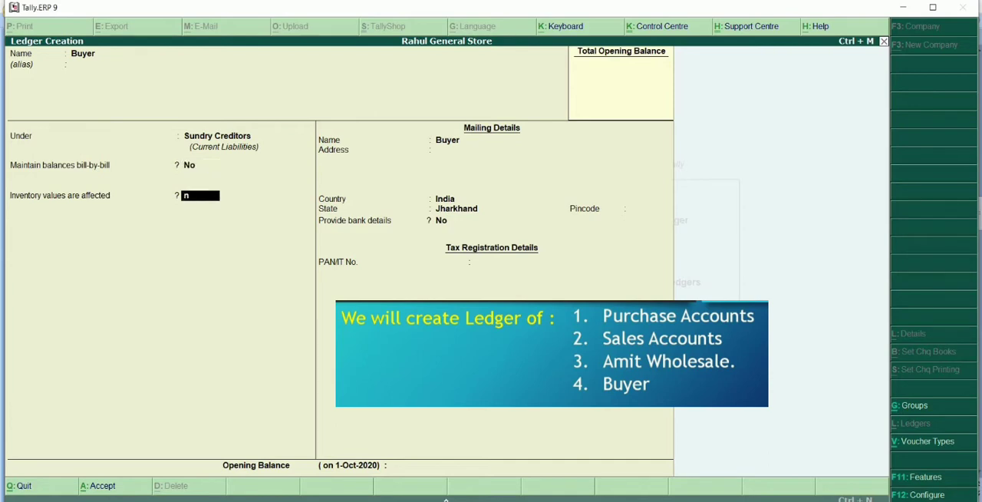
key("Up")
type("yes")
key("Return")
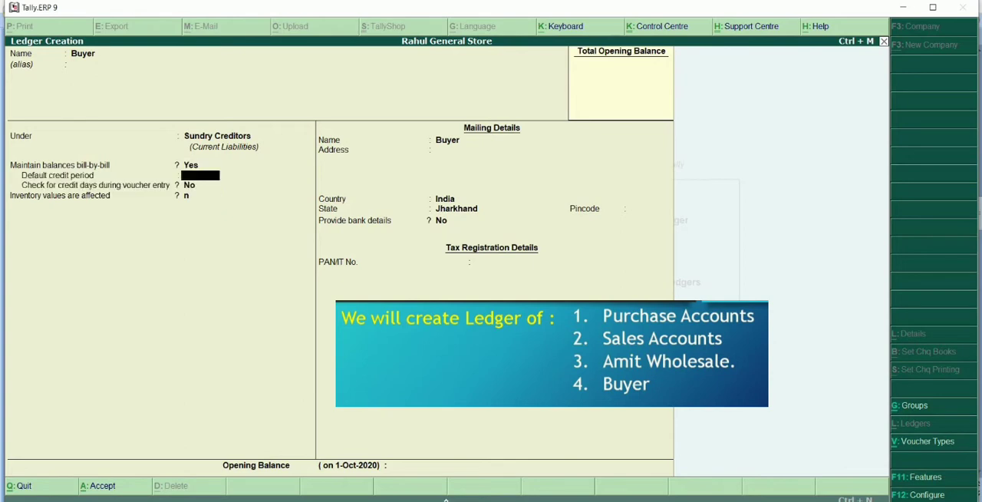
Keep the default credit and mailing details, leave the tax number and opening balance blank, and save the Buyer ledger.
key("Return")
key("Return")
key("Return")
key("Return")
key("Return")
key("Return")
key("Return")
key("Return")
key("Return")
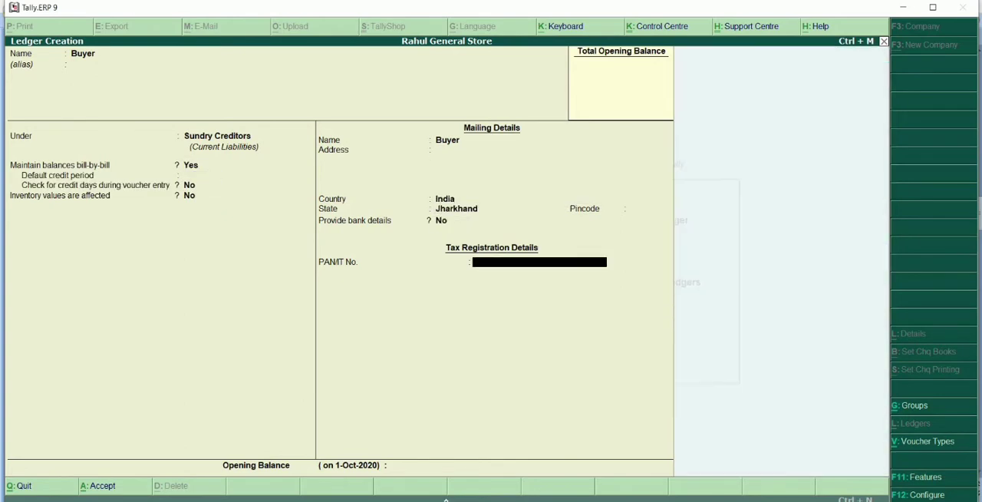
key("Return")
key("Return")
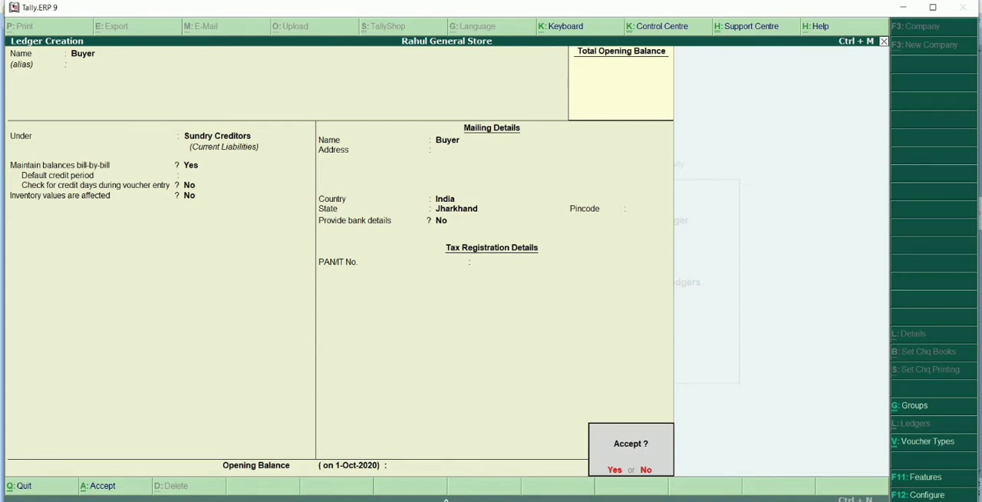
key("Return")
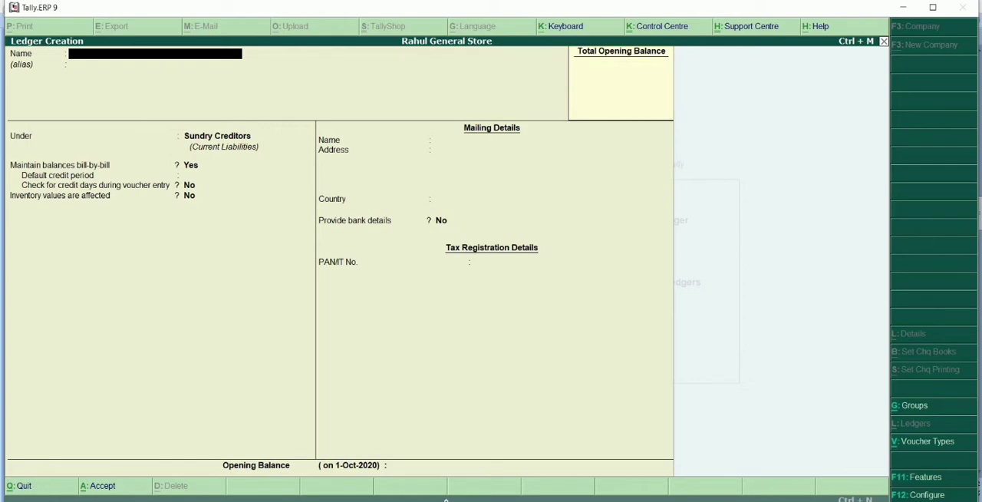
Check the PowerPoint slides, return to Tally.ERP 9, quit ledger creation and open Inventory Info. from the Gateway of Tally.
key("alt+Tab")
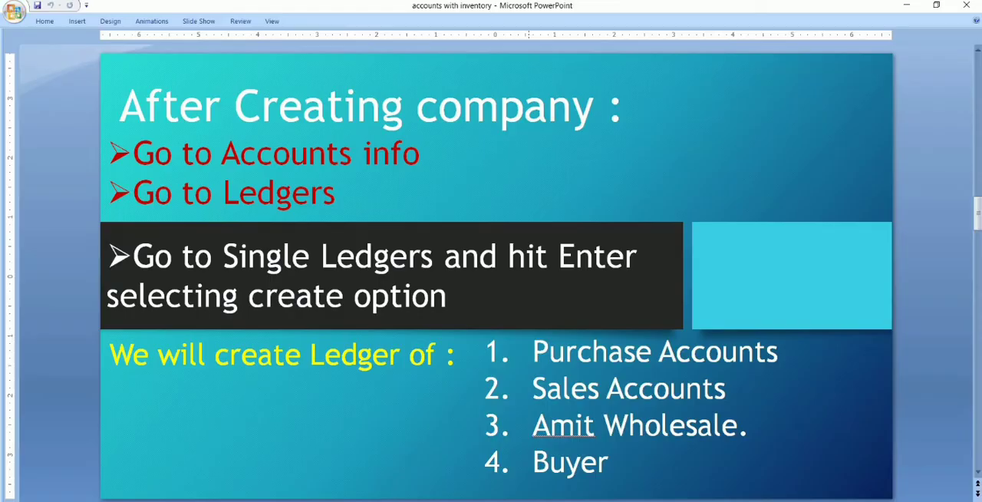
scroll(407, 343, "down", 1)
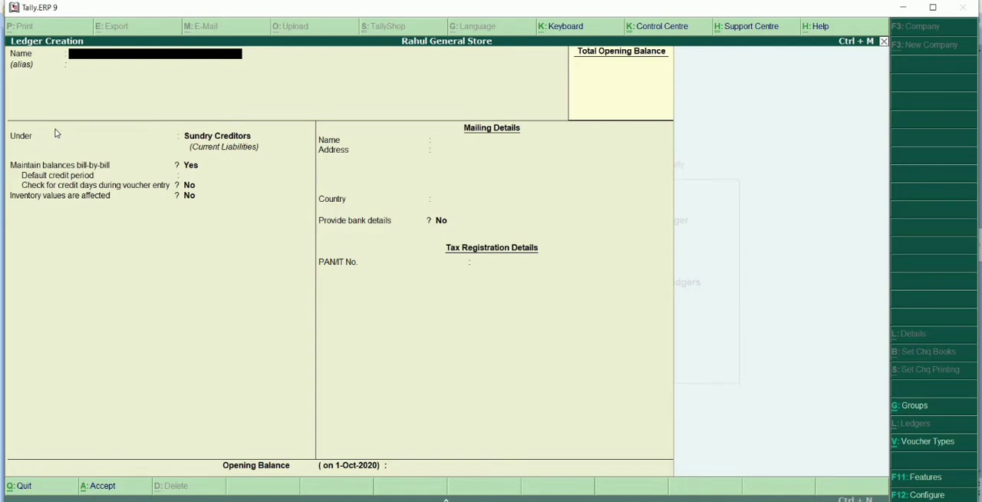
key("Escape")
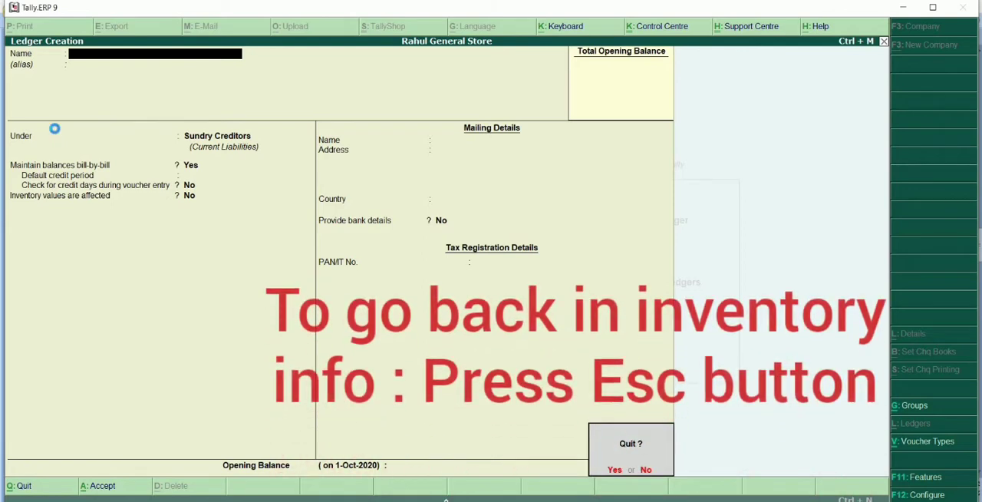
key("y")
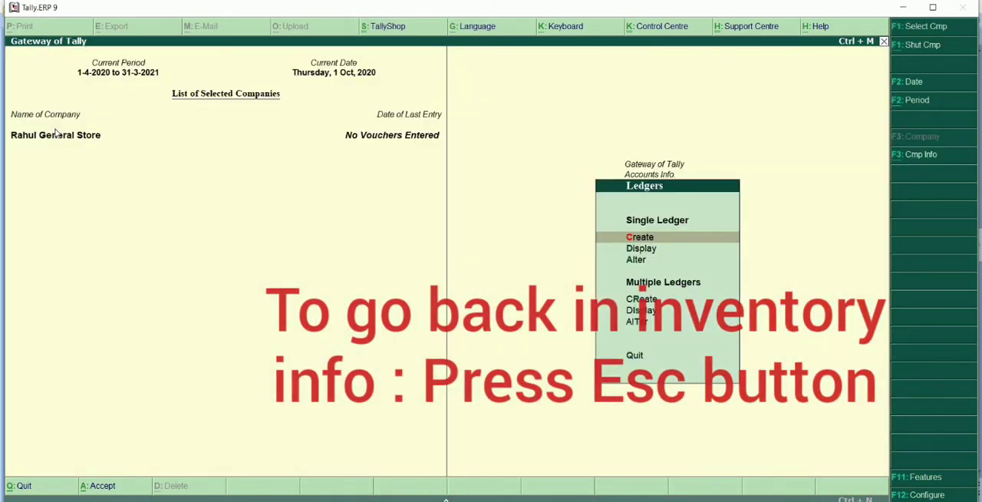
key("Escape")
key("Escape")
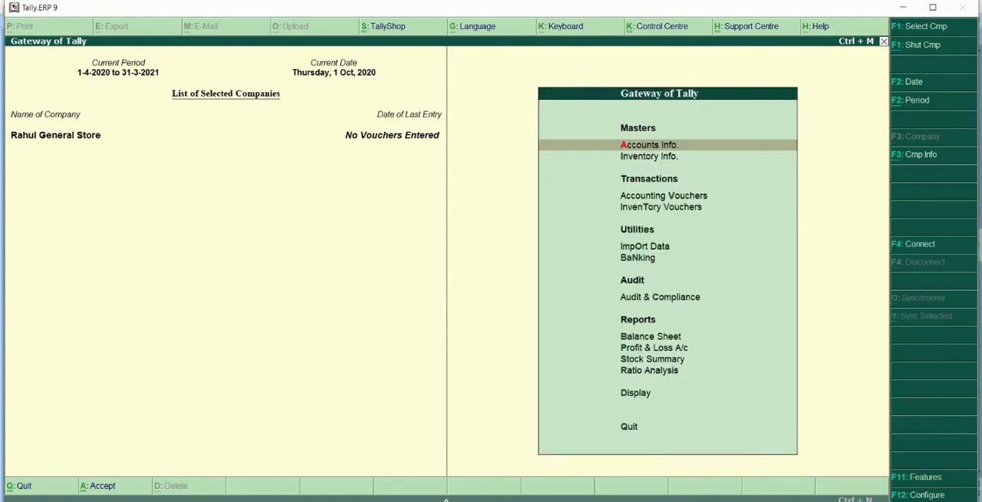
left_click(646, 157)
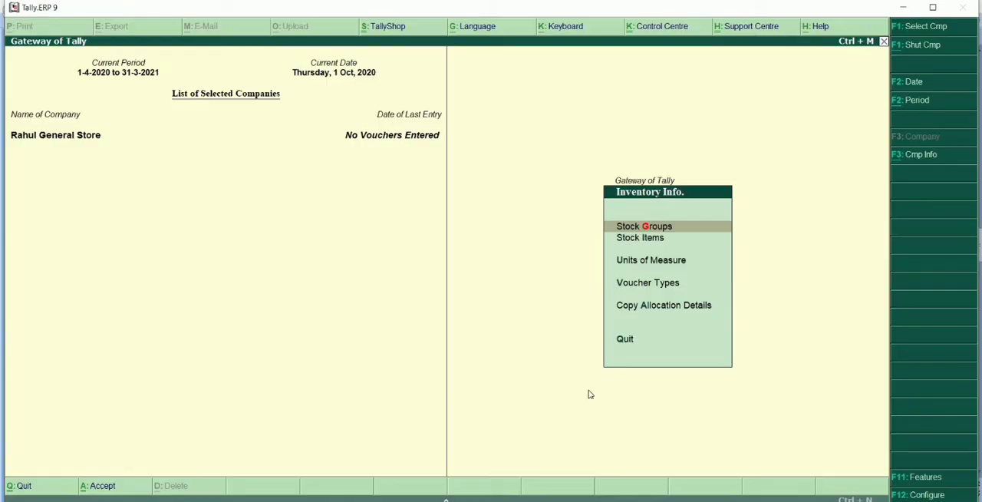
Open Stock Groups, check the stock group slide in PowerPoint, and return to Tally.ERP 9 to start creating a single stock group.
left_click(656, 228)
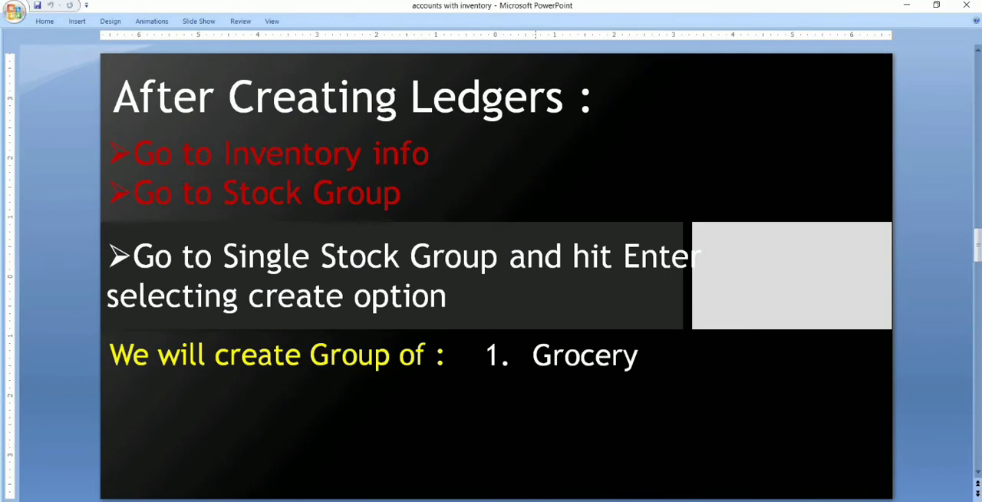
left_click(457, 500)
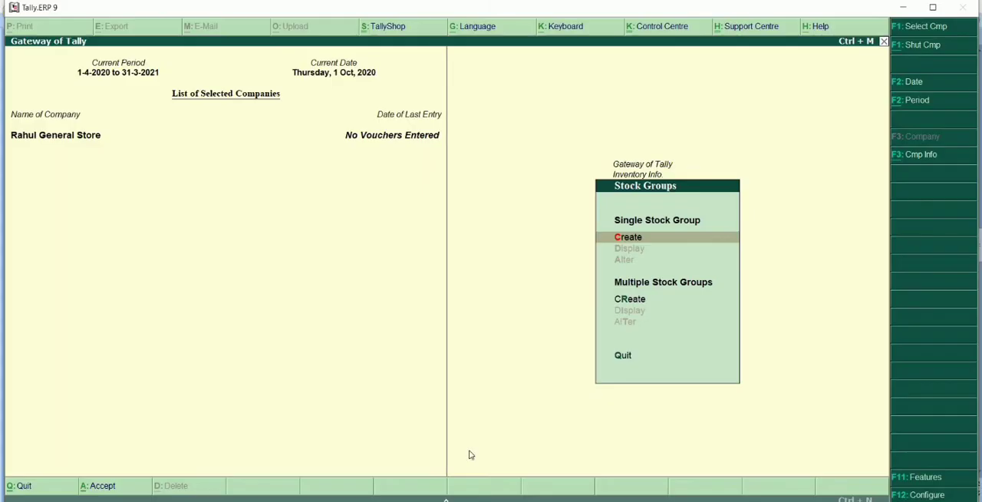
left_click(630, 238)
left_click(630, 238)
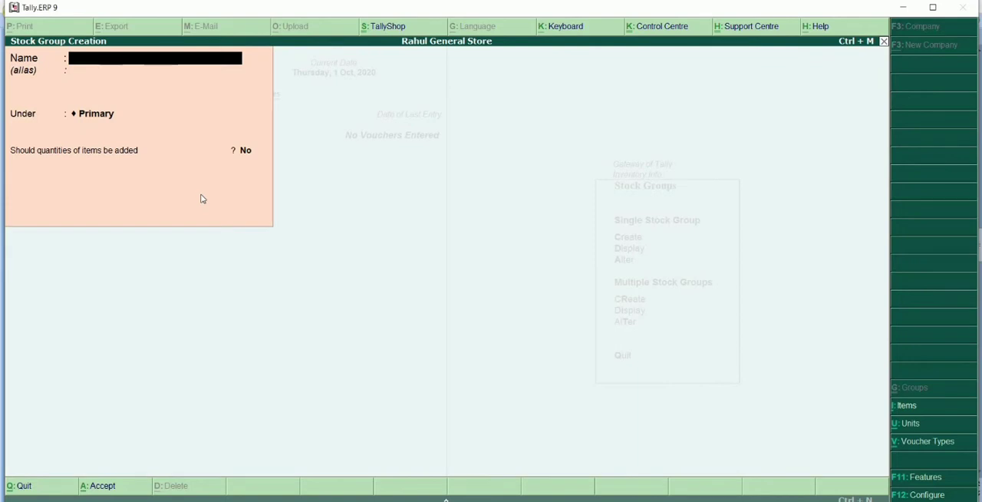
Create the stock group Grocery under Primary without an alias, keep adding of item quantities at No, and save it.
type("G")
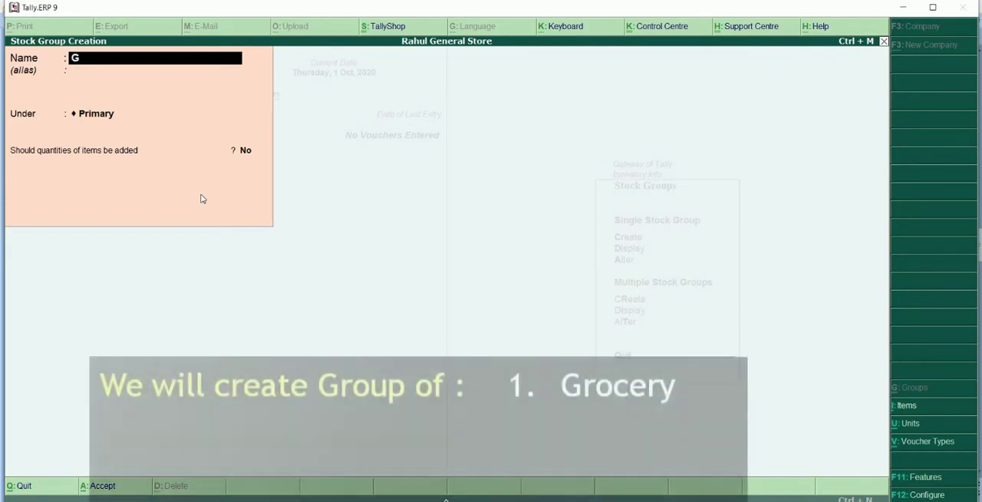
type("rocery")
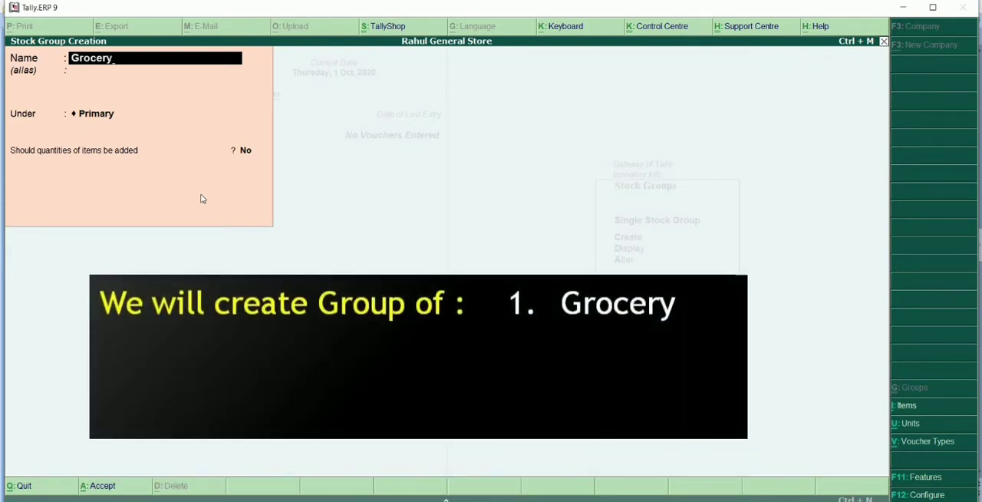
key("Return")
key("Return")
key("Return")
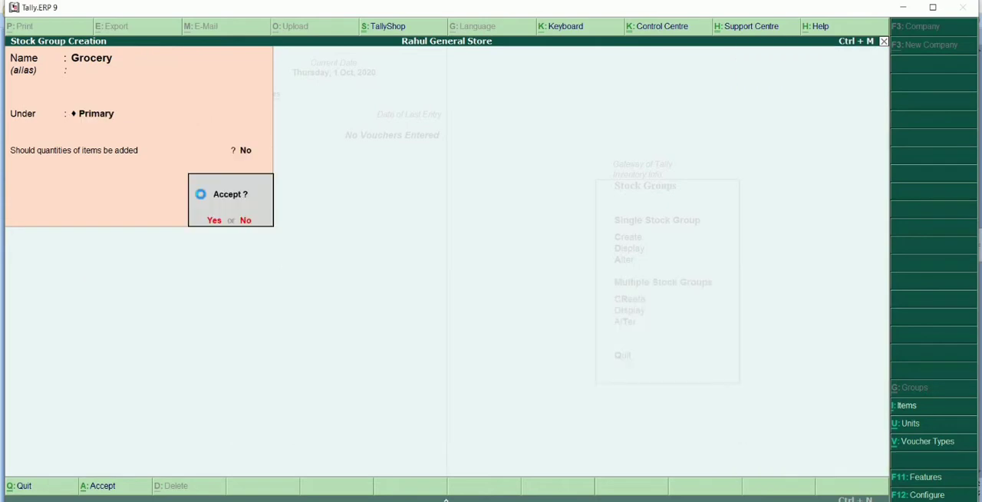
key("Return")
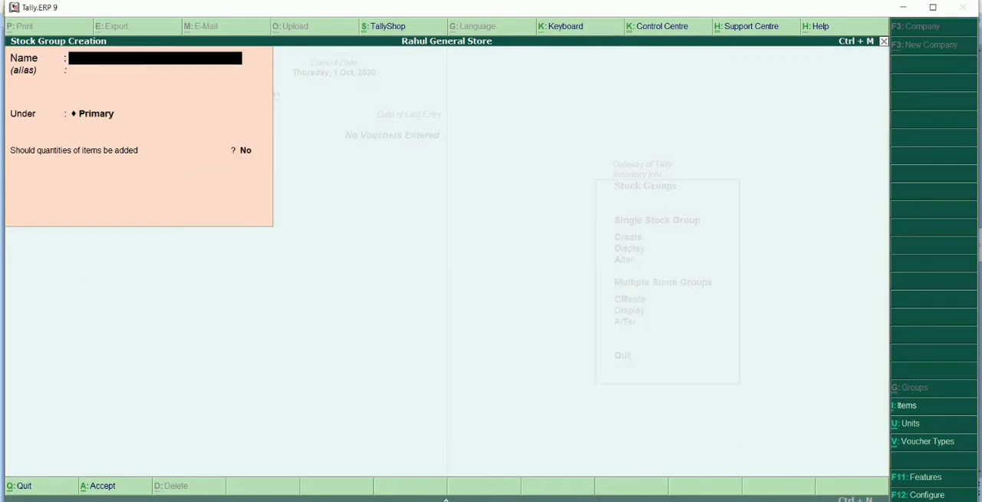
Check the next slide in PowerPoint, then return to Tally.ERP 9 and quit stock group creation back to Inventory Info.
left_click(553, 499)
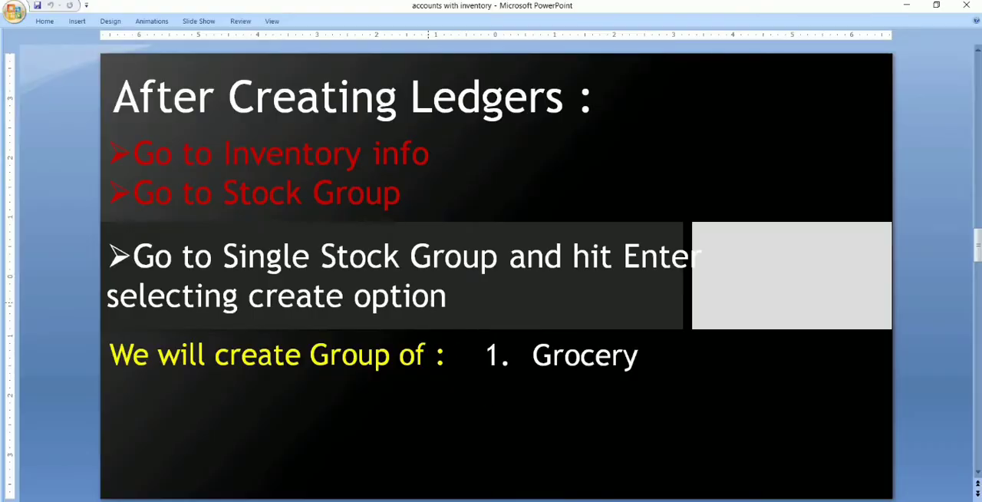
scroll(429, 304, "down", 1)
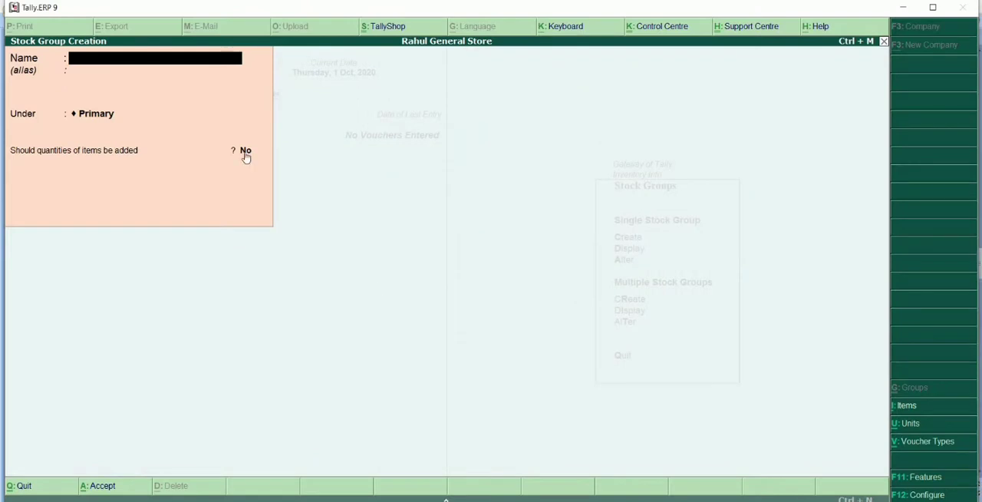
key("Escape")
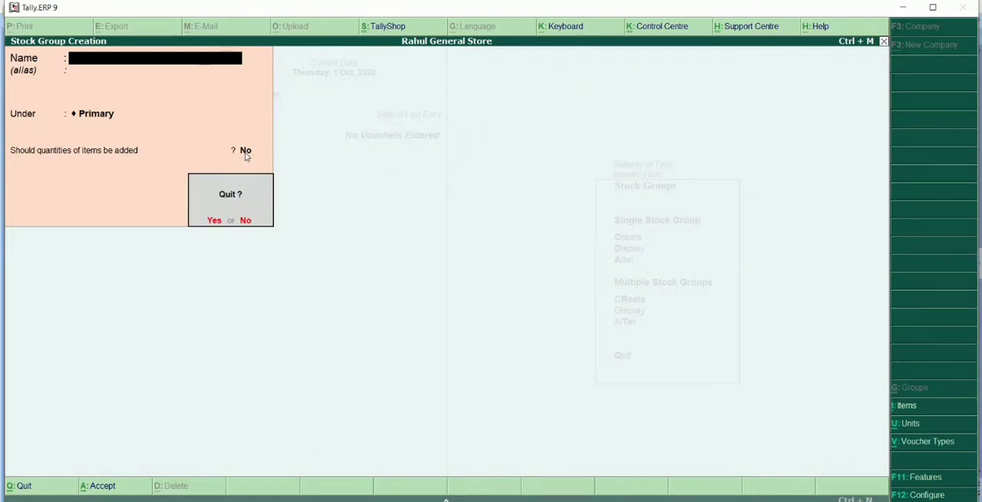
key("y")
key("Escape")
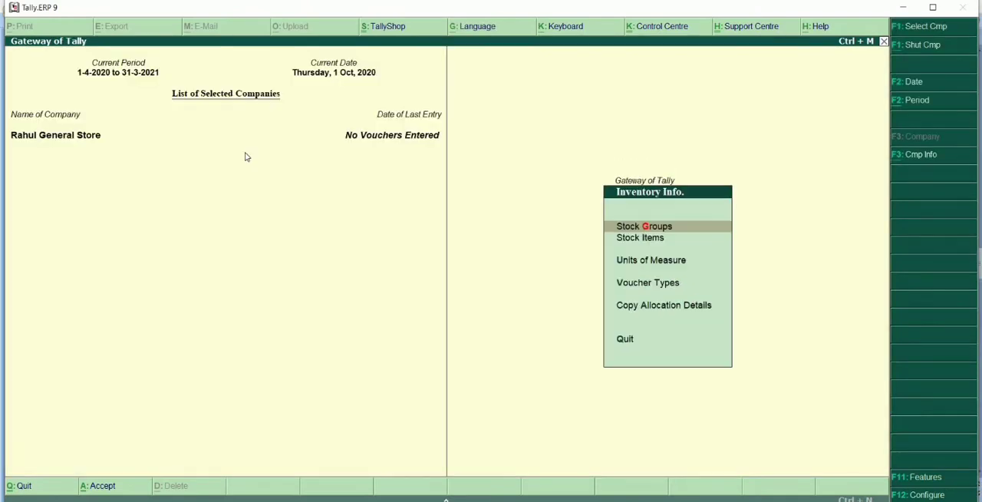
Start creating a simple unit under Units of Measure and set its symbol to kg.
key("Down")
key("Down")
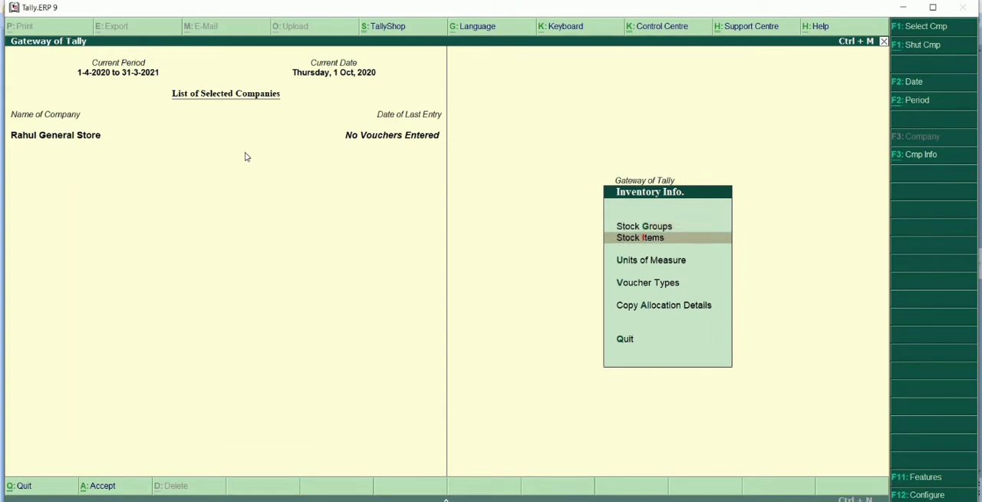
left_click(651, 262)
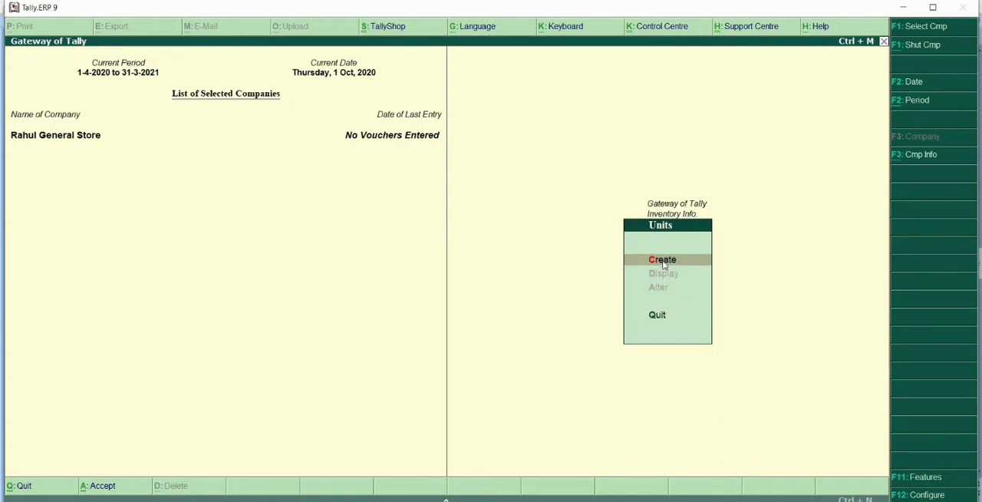
left_click(663, 261)
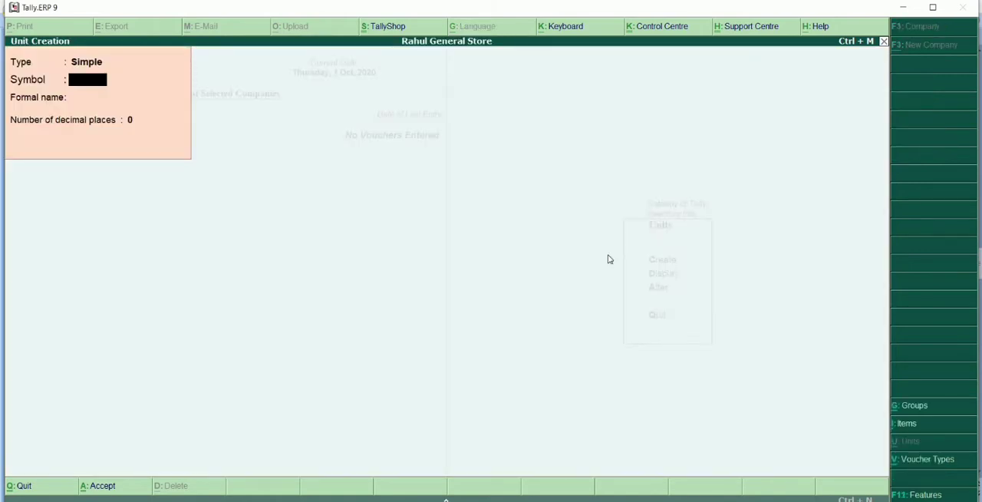
type("kilogram")
key("Return")
type("K")
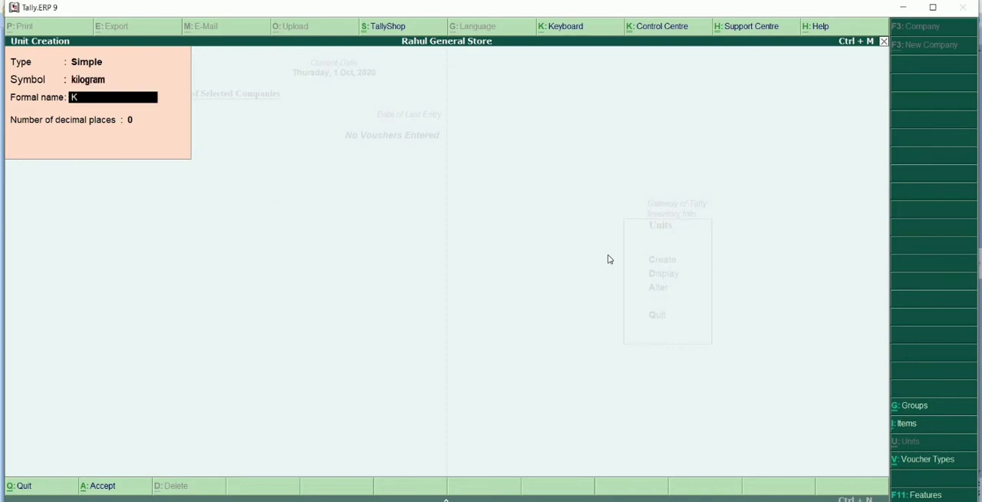
key("shift+Tab")
type("kg")
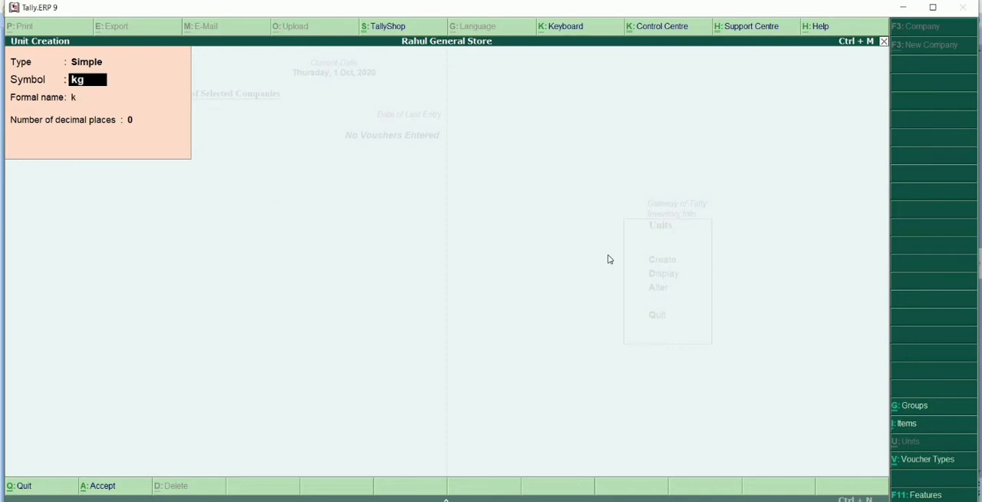
key("Return")
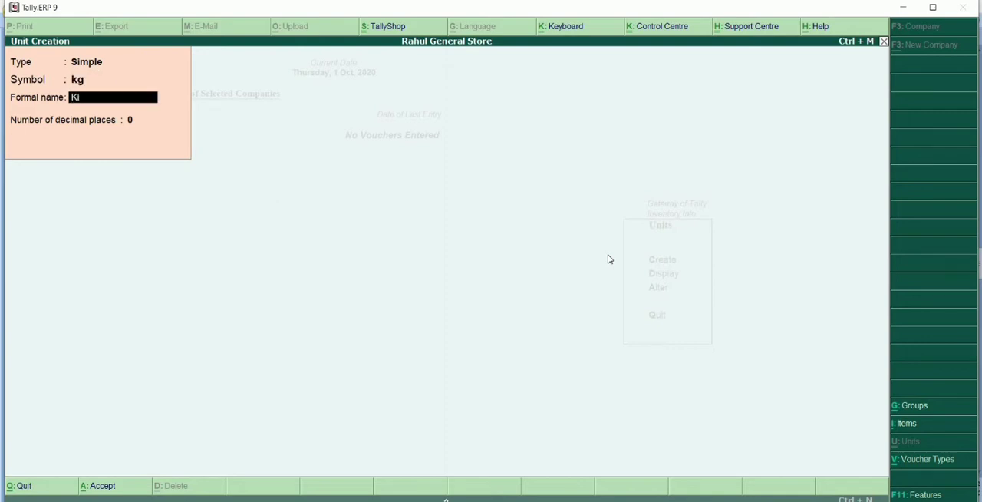
Give the kg unit the formal name Kilogram, keep 0 decimal places, and save it.
type("ilogram")
key("Return")
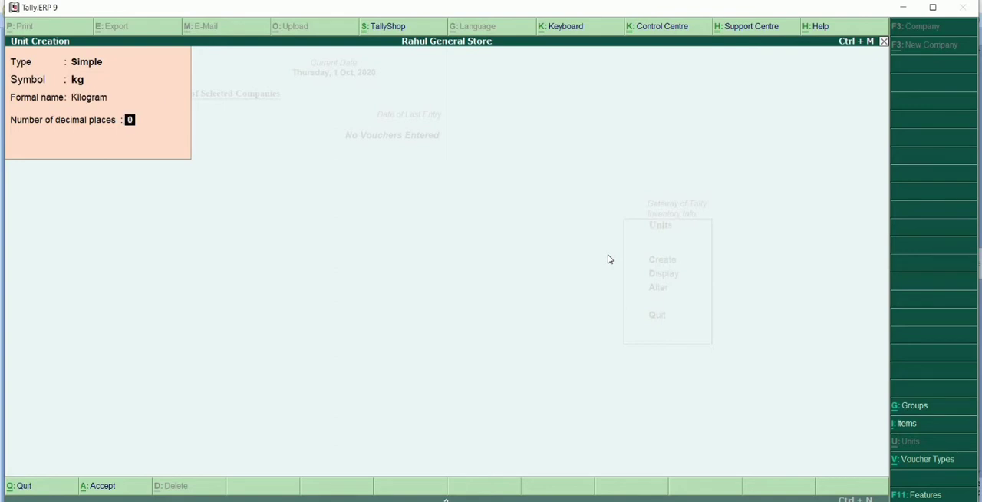
key("Return")
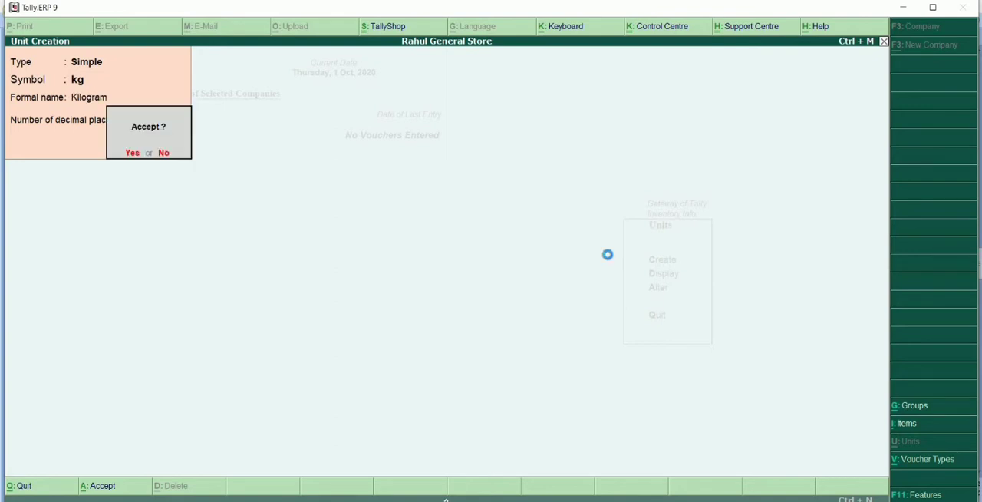
key("Return")
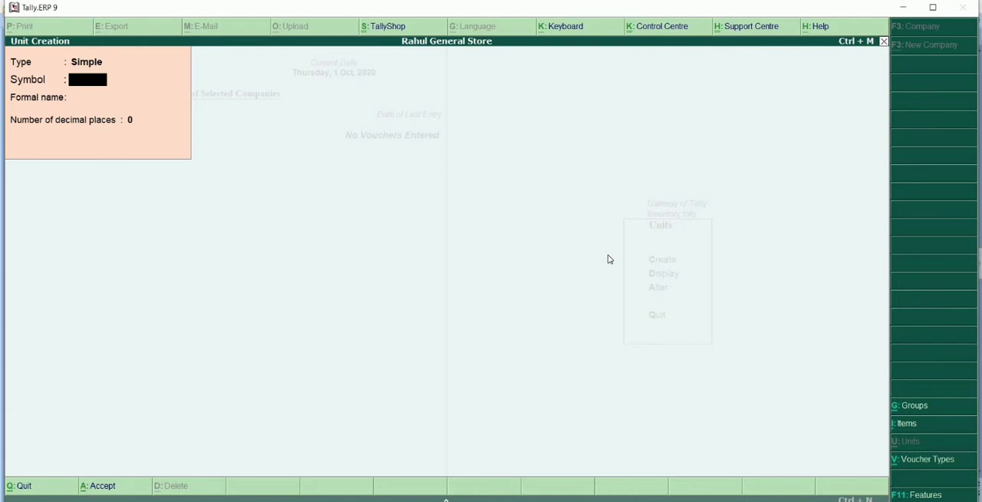
Create and save a second simple unit with the symbol pcs, the formal name Pieces and 0 decimal places.
type("pieces")
key("Return")
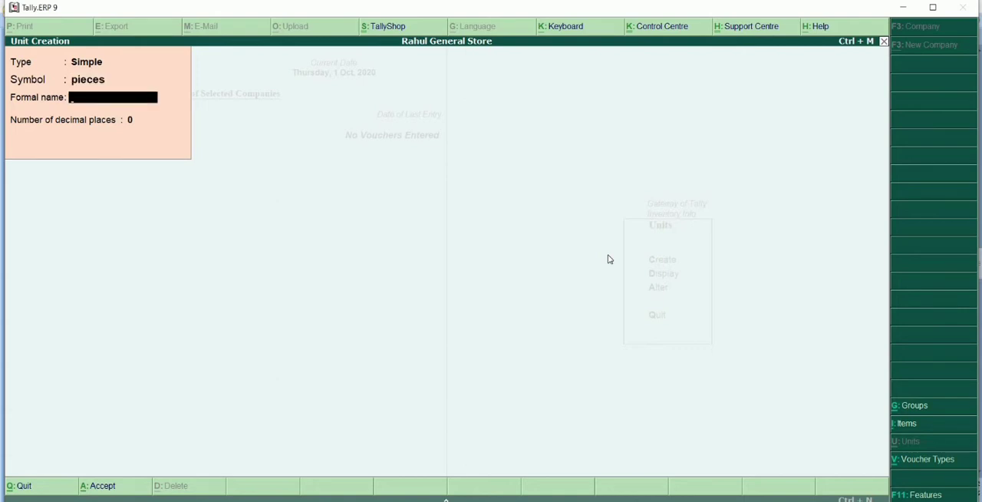
key("BackSpace")
type("pcs")
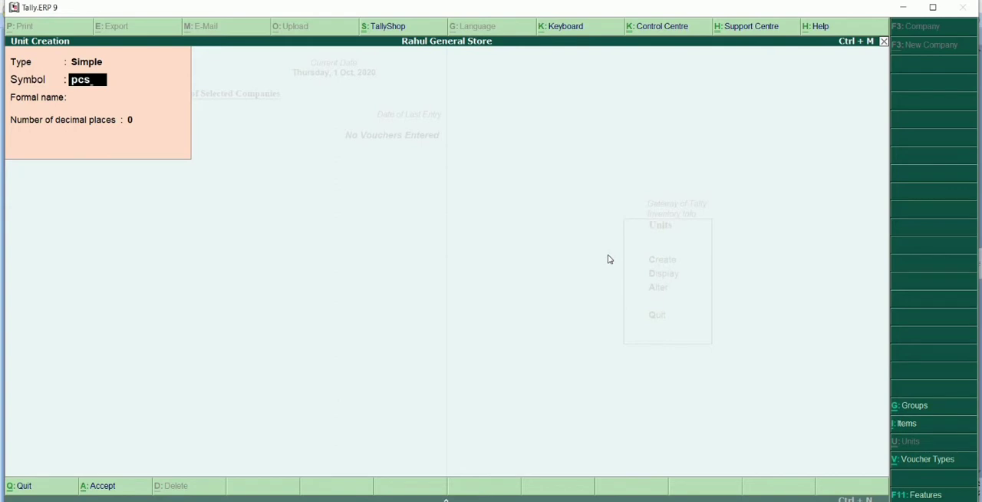
key("Return")
type("Pie")
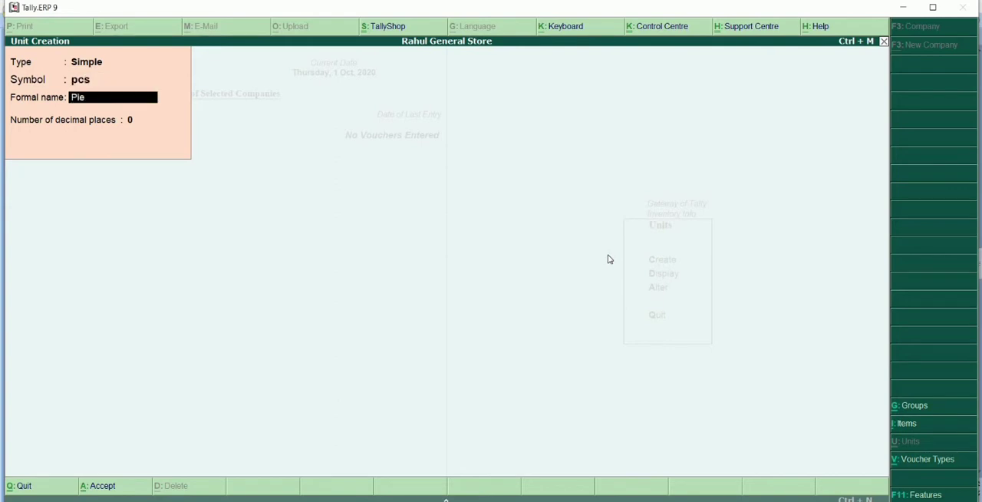
type("ces")
key("Return")
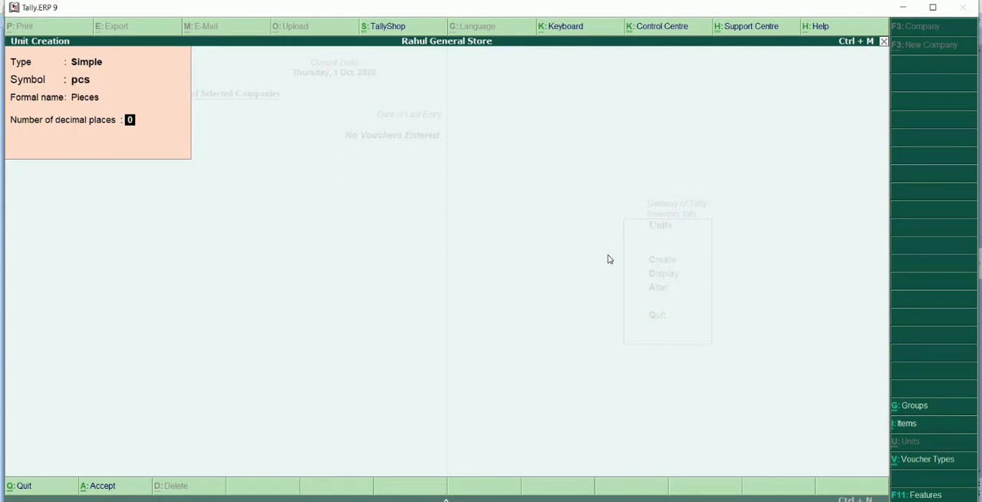
key("Return")
key("Return")
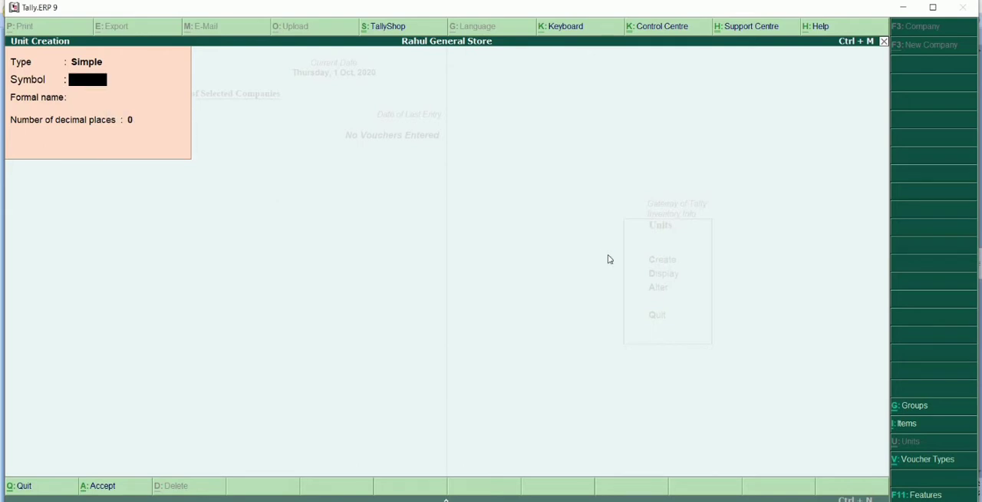
Begin the third unit's symbol with p, then switch to PowerPoint to check the Packets unit and its abbreviation in the purchase item table.
type("p")
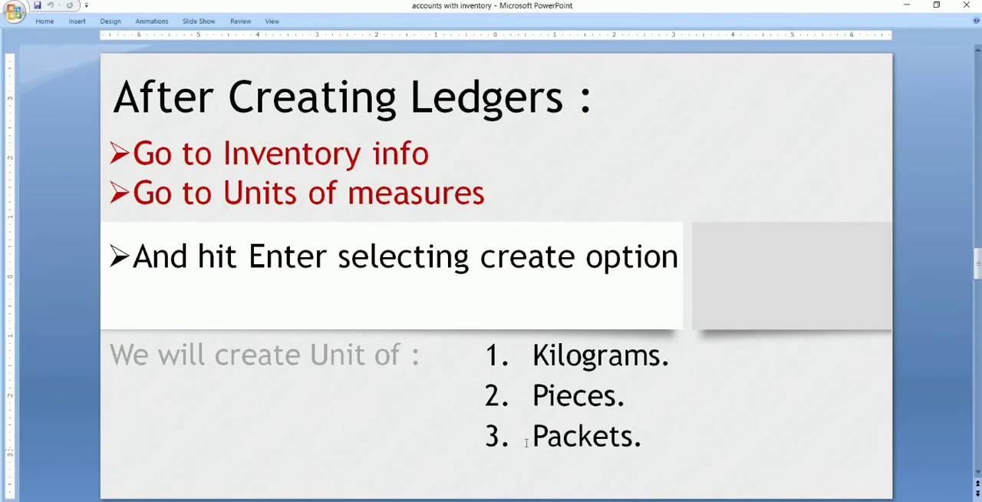
left_click_drag(528, 440, 693, 439)
left_click(696, 443)
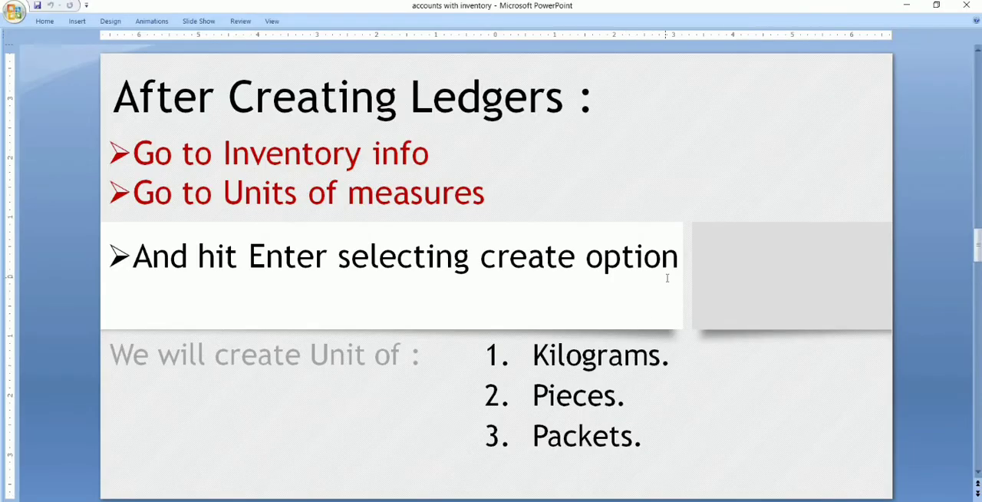
scroll(667, 282, "up", 4)
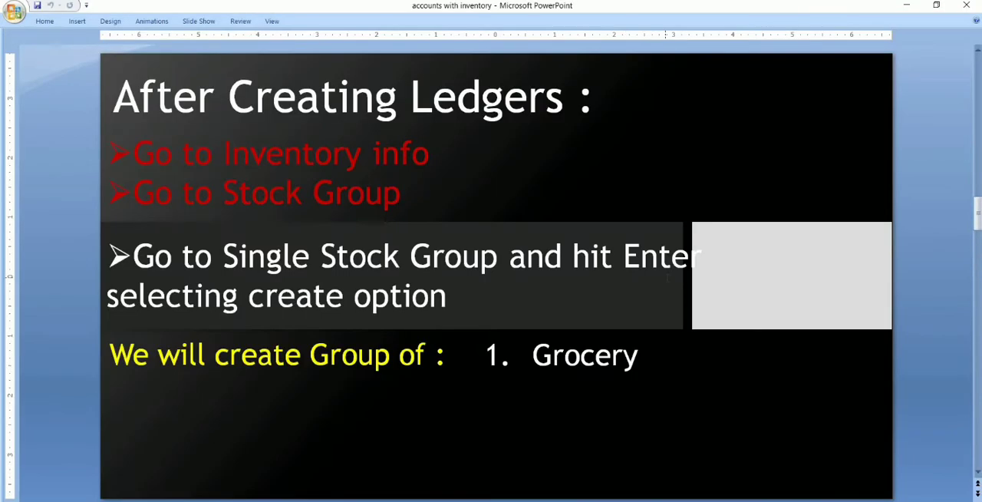
scroll(666, 283, "up", 2)
scroll(655, 314, "down", 2)
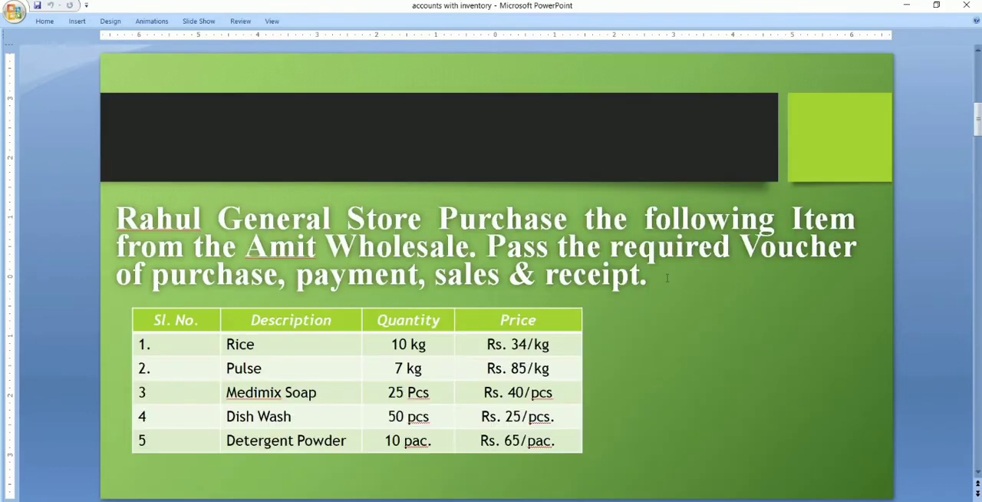
scroll(518, 430, "up", 1)
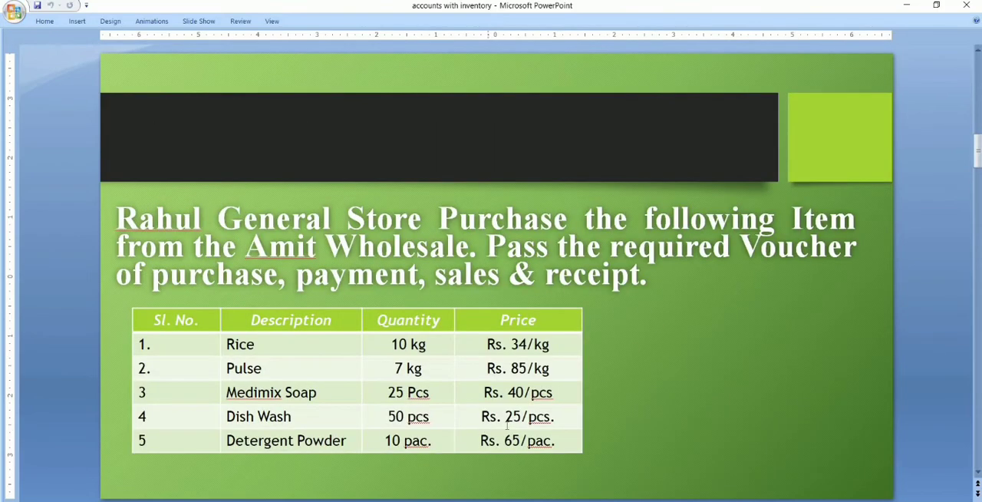
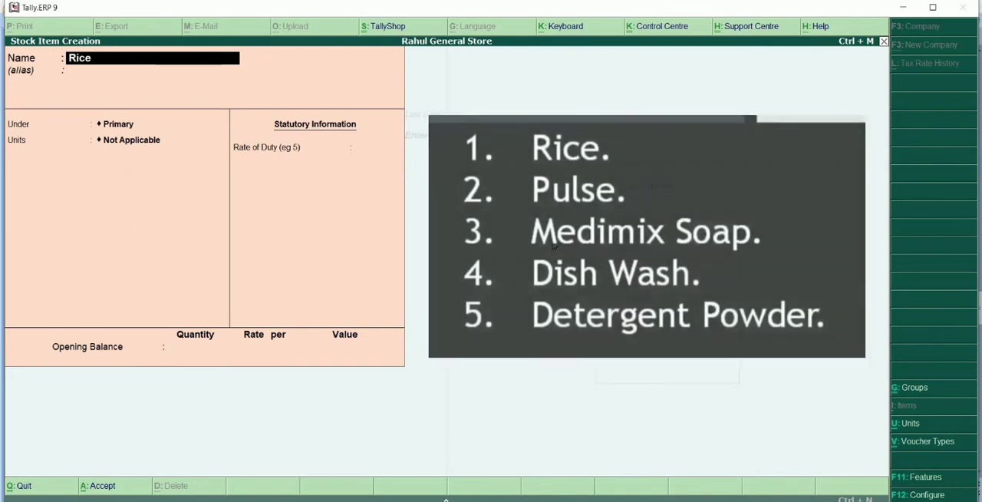
Place the Rice stock item under the Grocery group with kg as its unit, keep standard rates off, and save it.
key("Return")
key("Return")
key("Down")
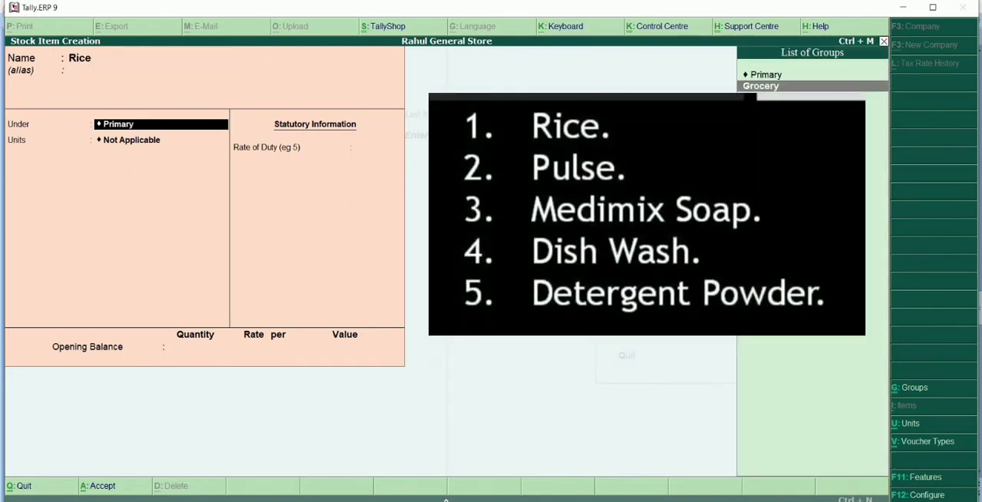
key("Return")
key("Down")
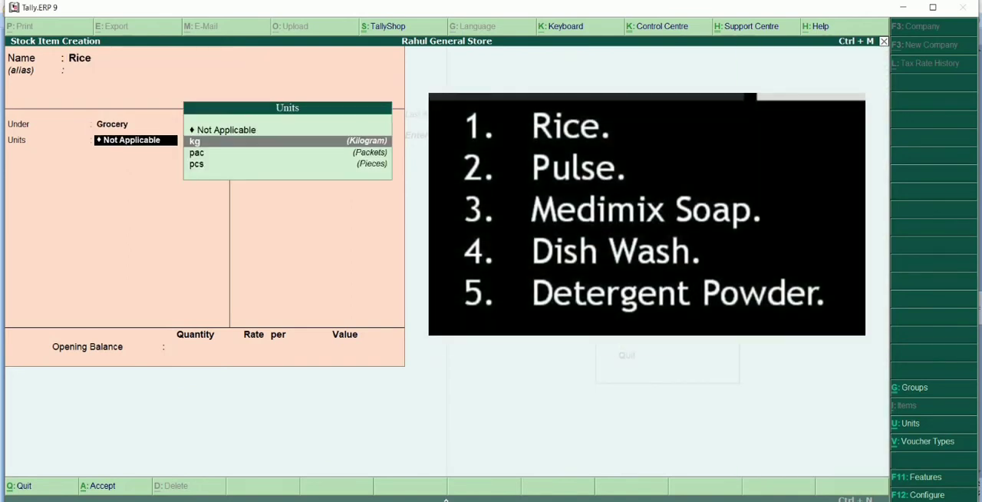
key("Return")
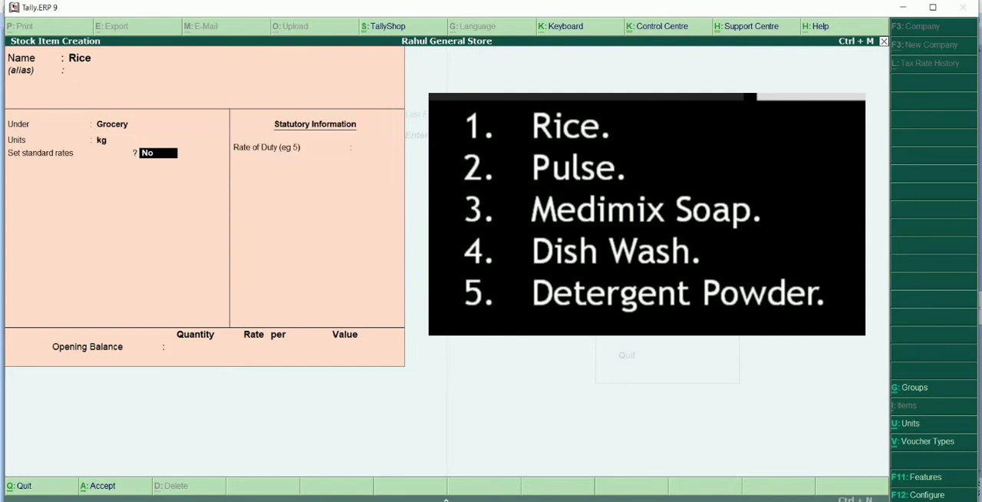
key("Return")
key("Return")
key("Return")
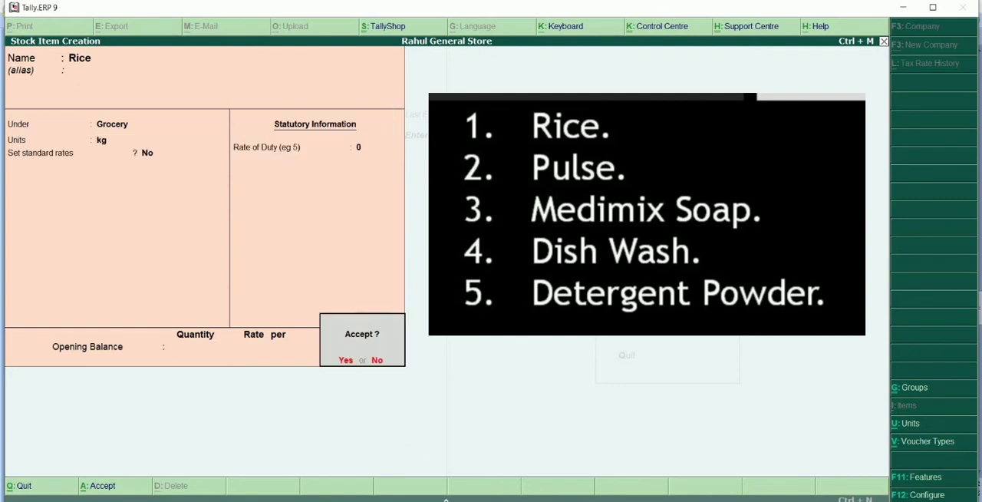
key("Return")
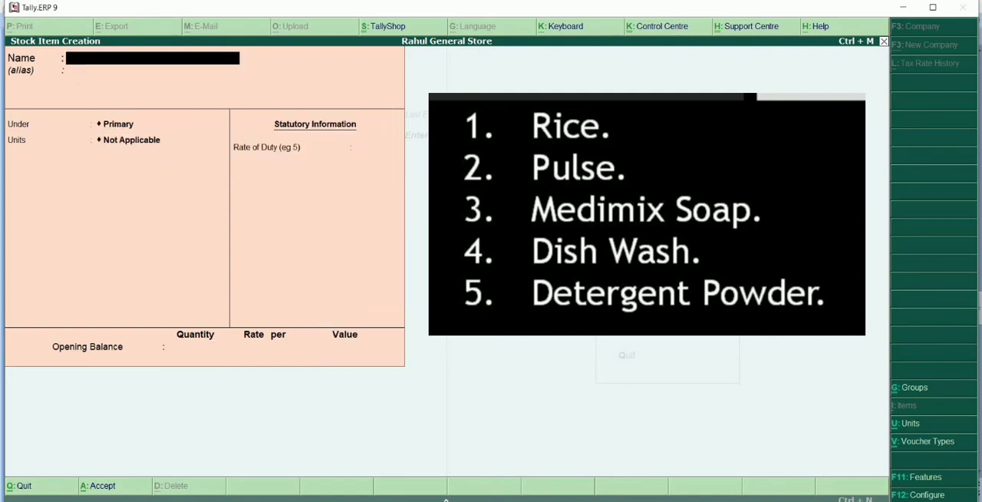
Create and save the stock item Pulse under the Grocery group, measured in kg, with standard rates off.
type("Pulse")
key("Return")
key("Return")
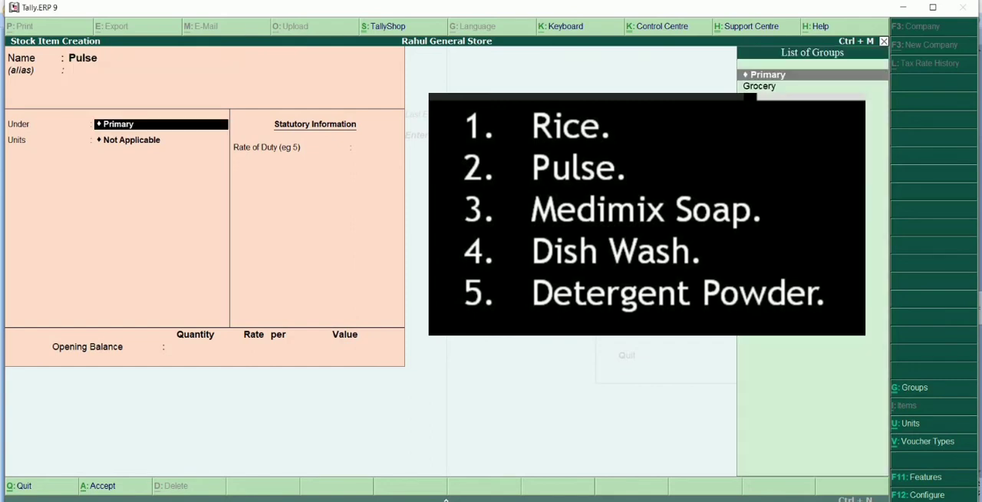
key("Down")
key("Return")
key("Down")
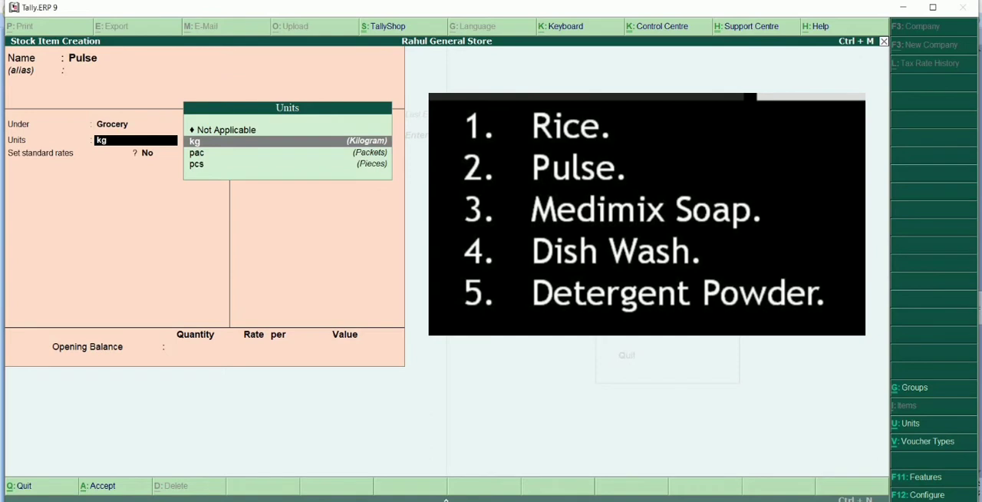
key("Return")
key("Return")
key("Return")
key("Return")
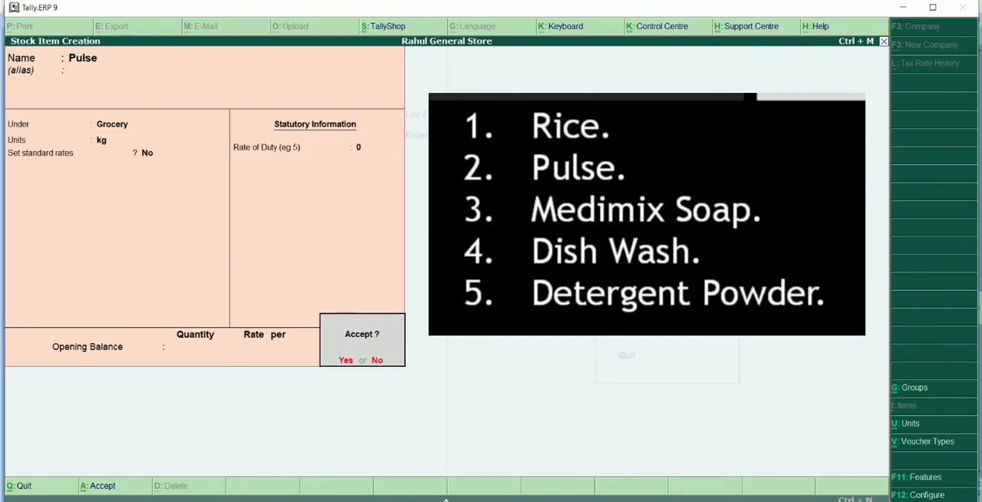
key("Return")
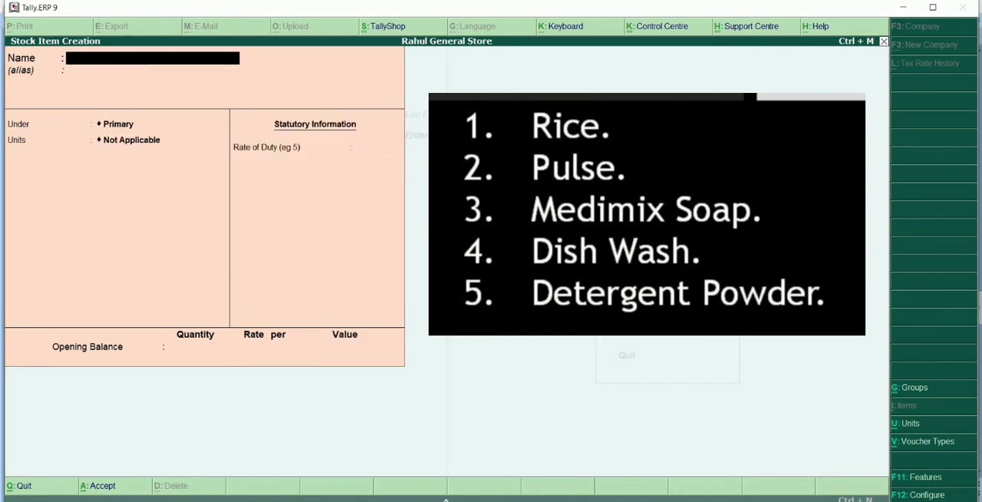
Create and save the stock item Medimix Soap under the Grocery group, measured in pcs, with standard rates off.
type("Medimix Soap")
key("Return")
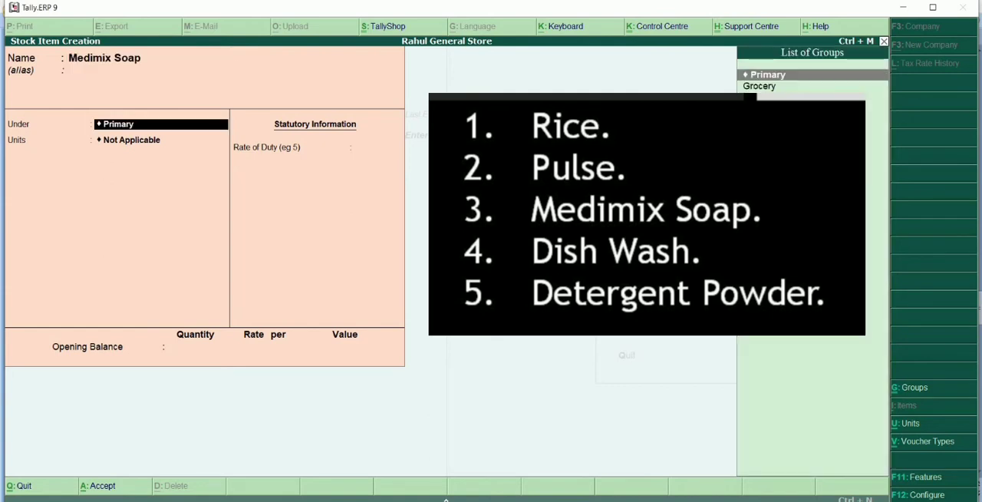
key("Down")
key("Return")
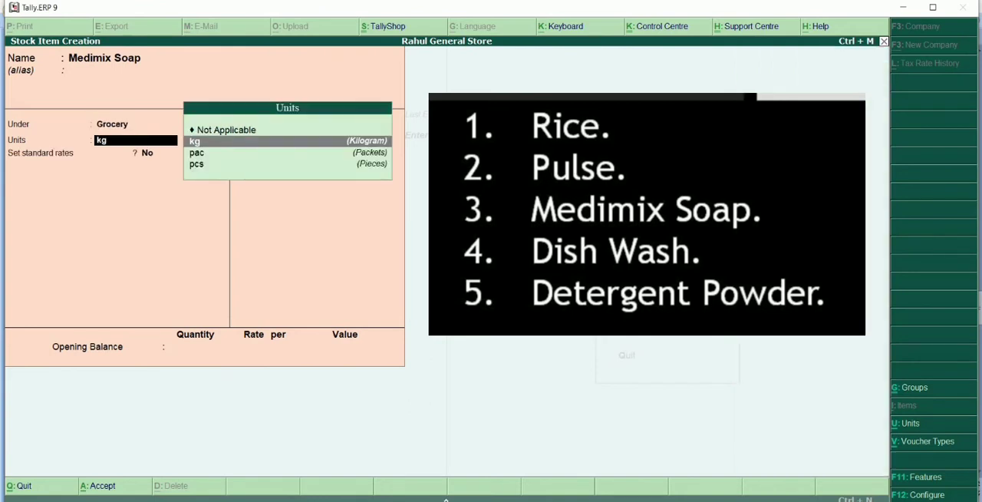
key("Down")
key("Down")
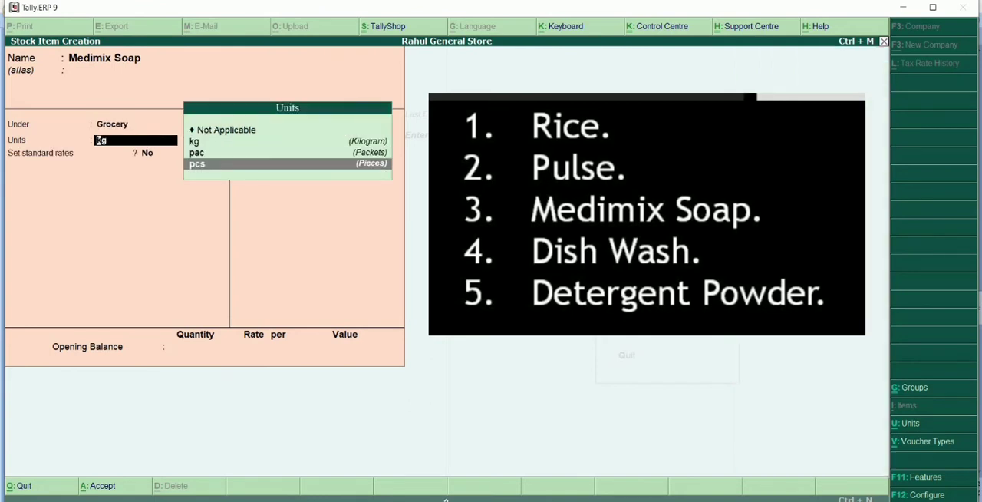
key("Return")
key("Return")
key("Return")
key("Return")
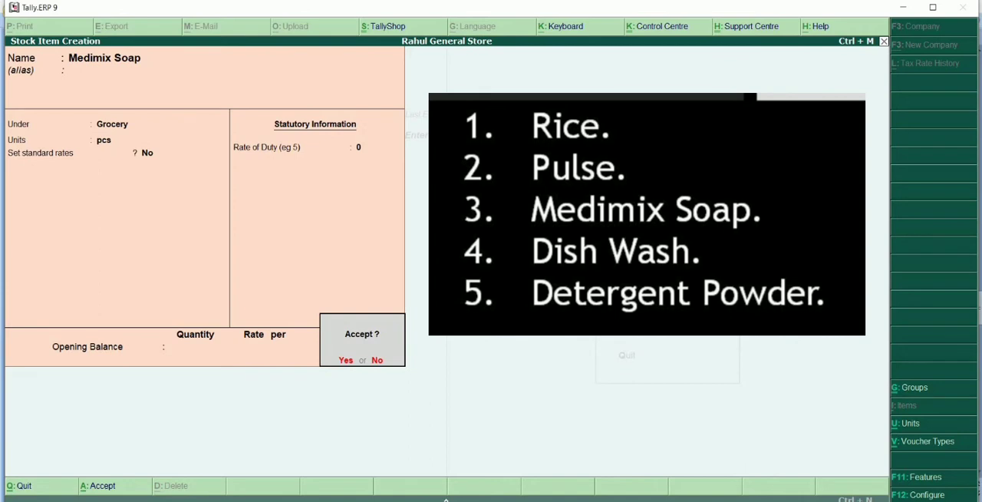
Create and save the stock item Dish Wash under the Grocery group, measured in pcs, with standard rates off.
key("Return")
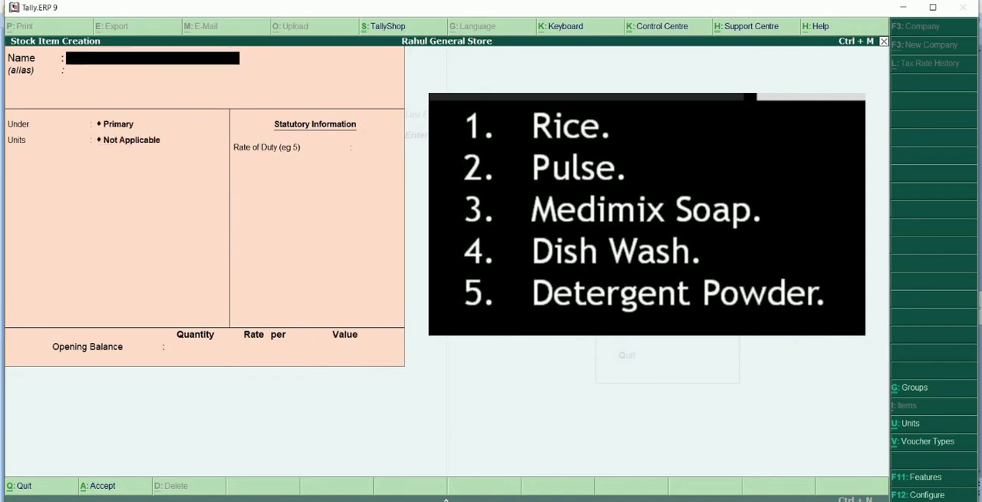
type("Dish Wash")
key("Return")
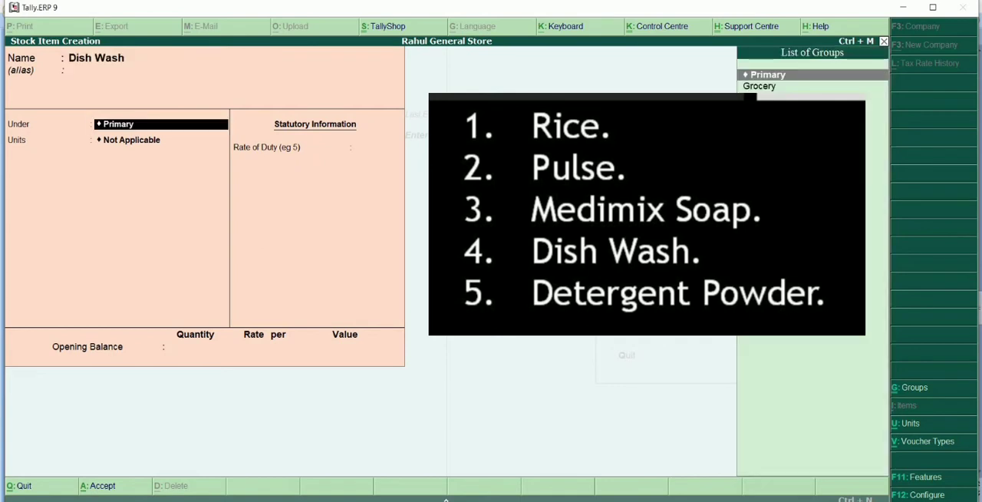
key("Down")
key("Return")
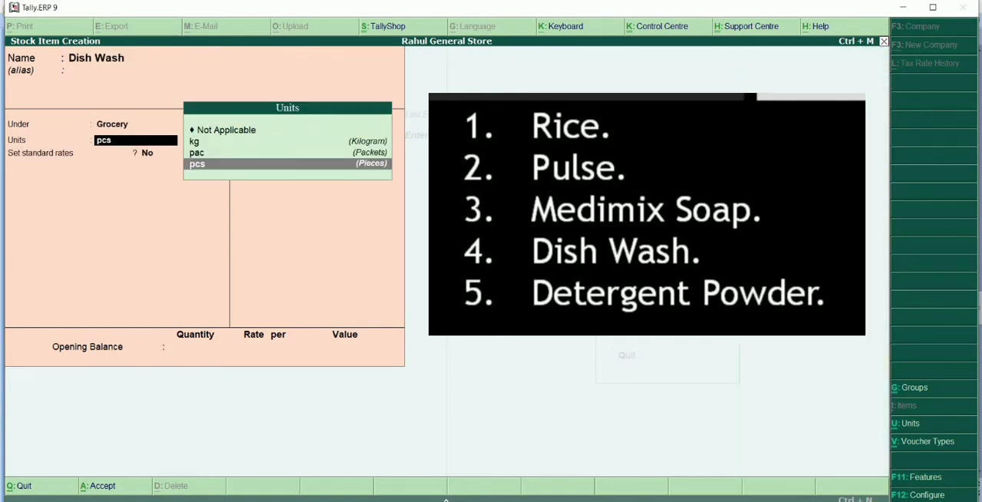
key("Return")
key("Return")
key("Return")
key("Return")
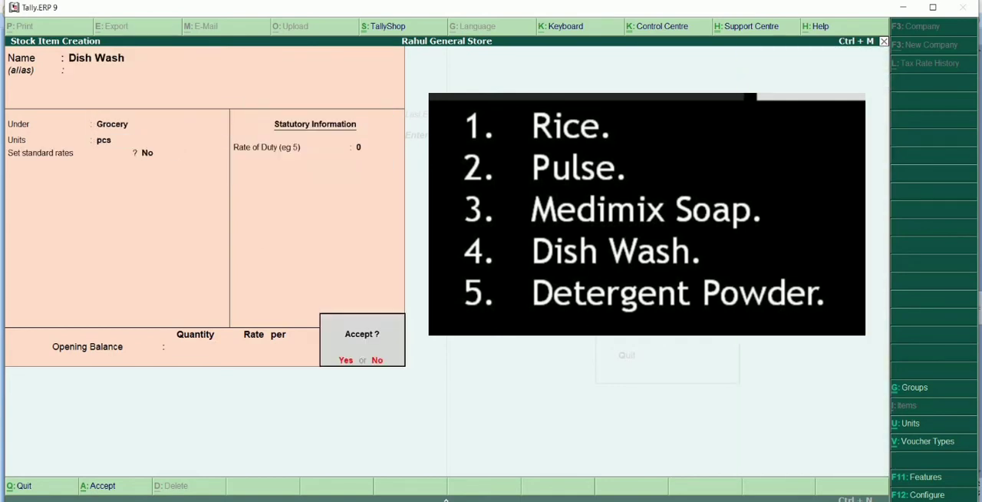
key("Return")
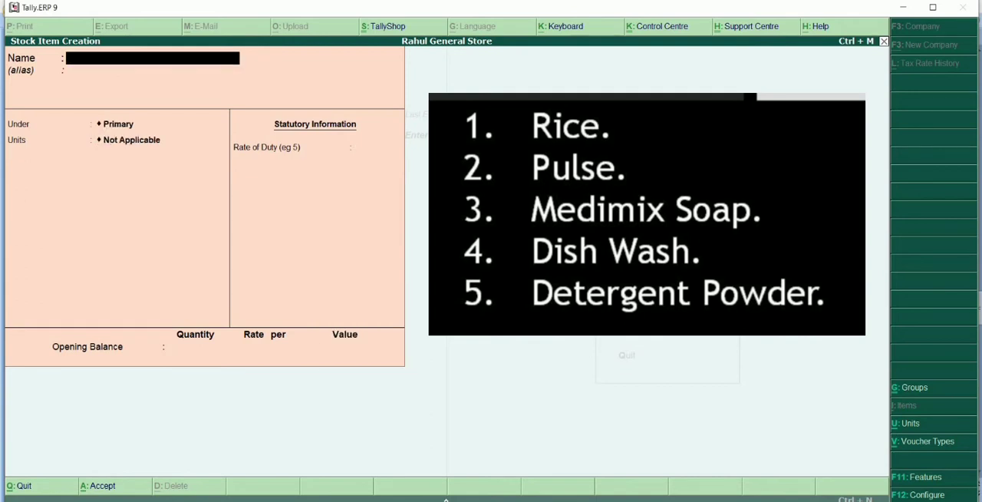
Create and save the stock item Detergent Powder under the Grocery group, measured in pac, with standard rates off.
type("Detergent Powder")
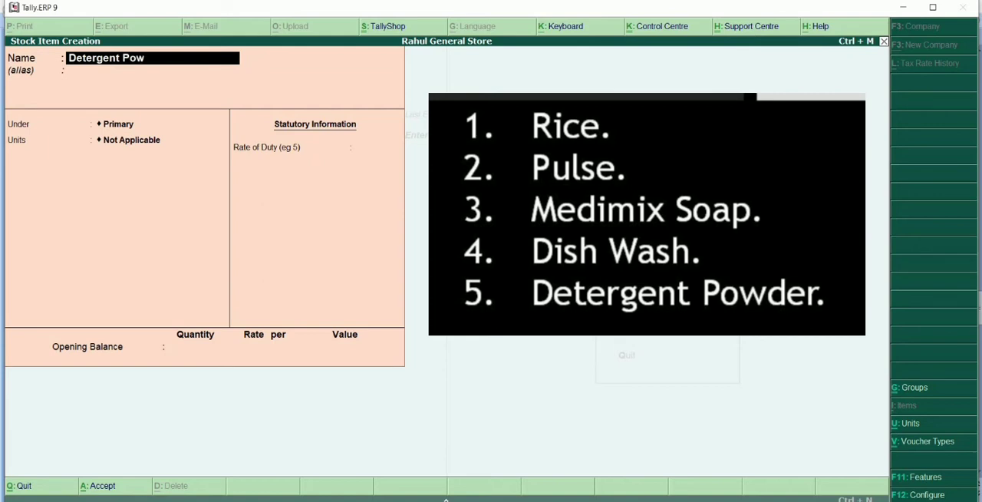
key("Return")
key("Return")
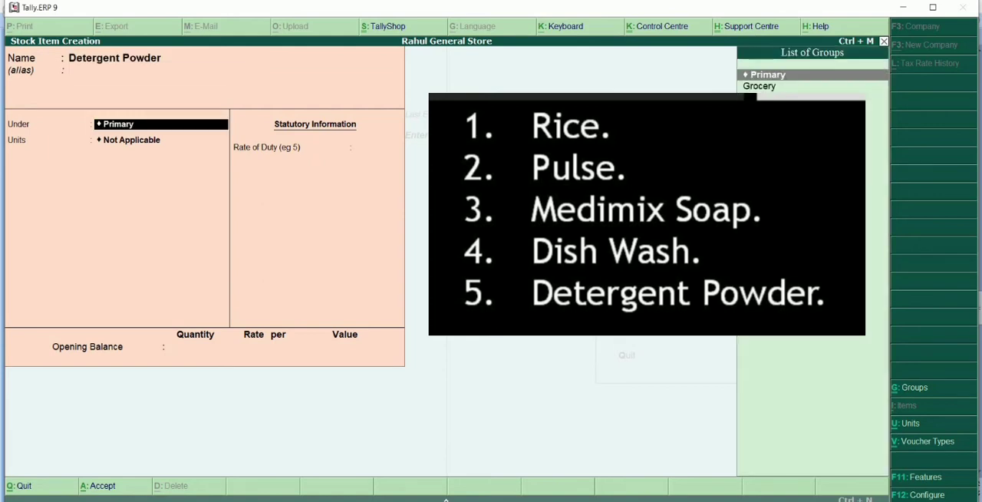
key("Down")
key("Return")
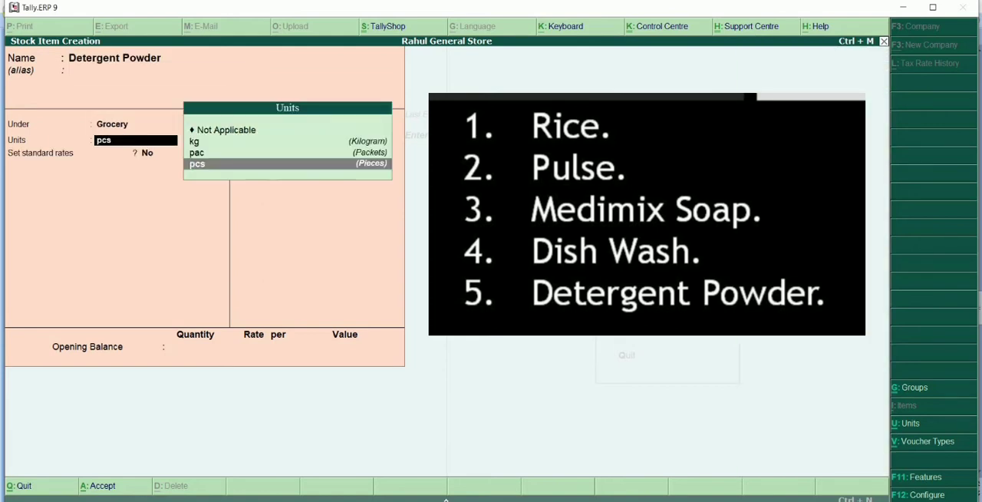
key("Up")
key("Return")
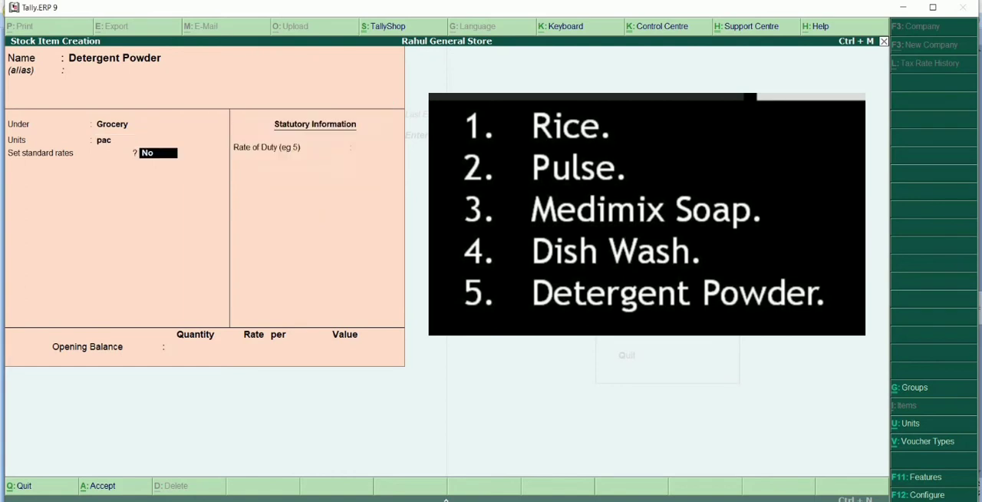
key("Return")
key("Return")
key("Return")
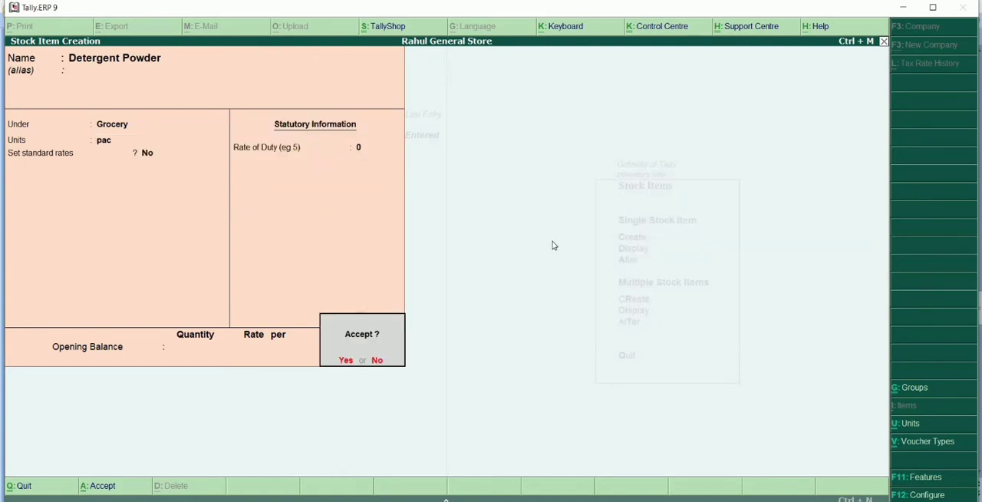
key("Return")
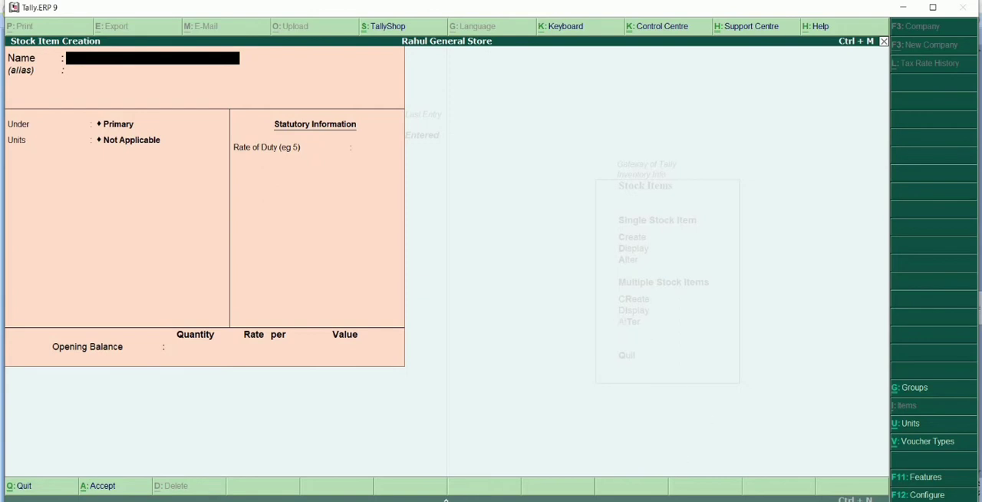
Check the slides beyond the stock item list in PowerPoint, and back in Tally.ERP 9 leave stock item creation for the Gateway of Tally.
left_click(491, 500)
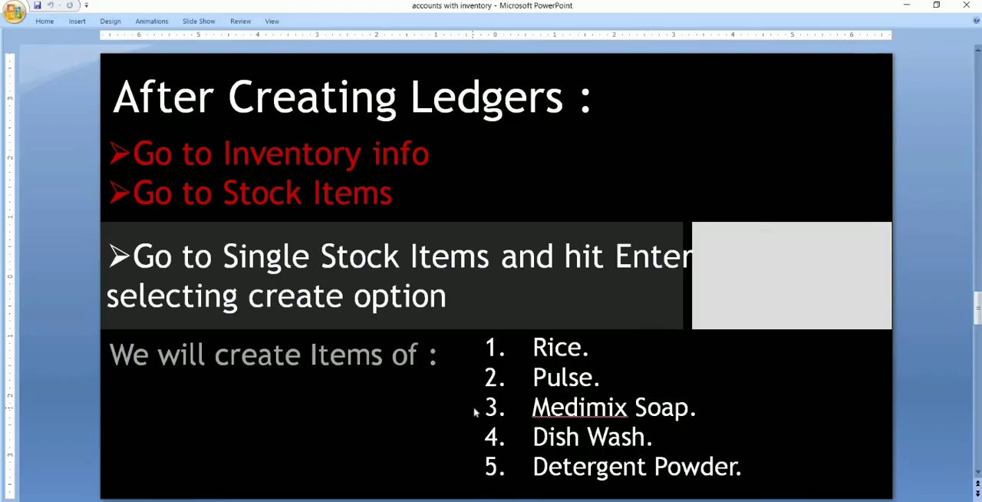
scroll(473, 412, "down", 1)
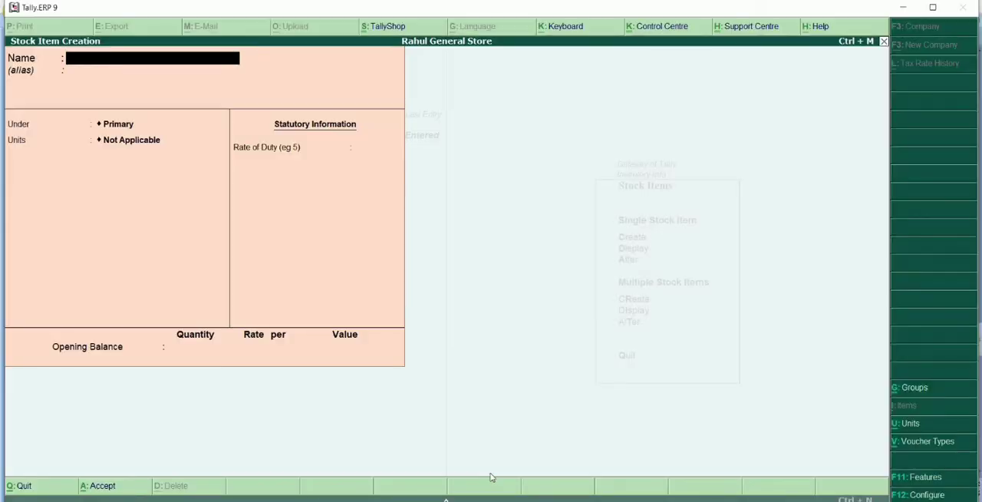
key("Escape")
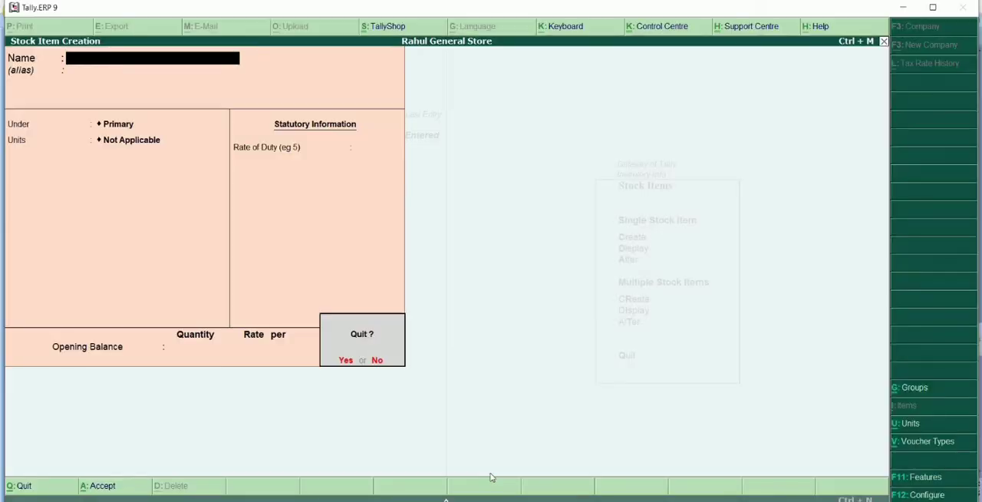
key("y")
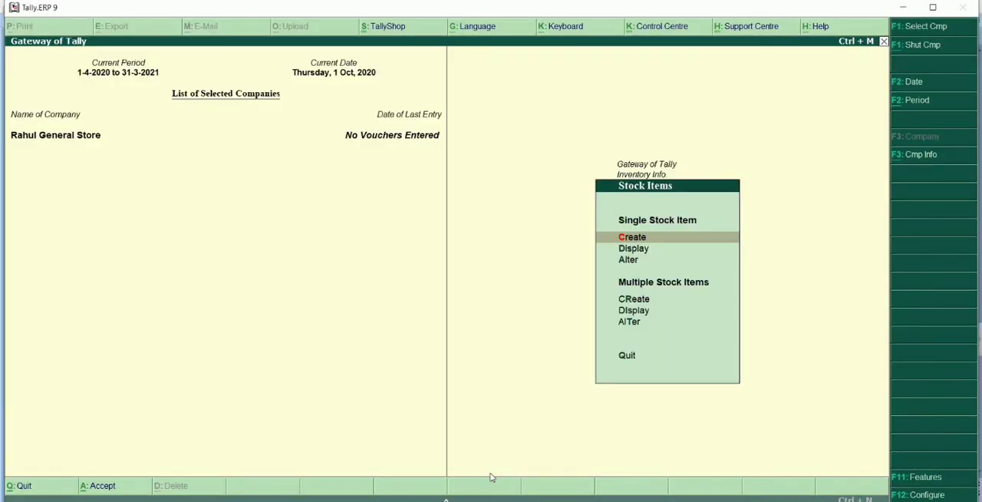
key("Escape")
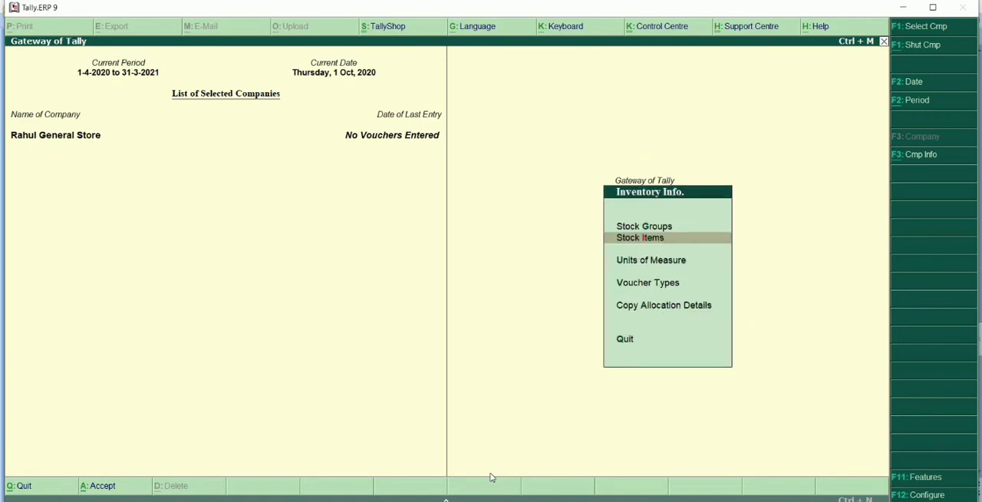
key("Escape")
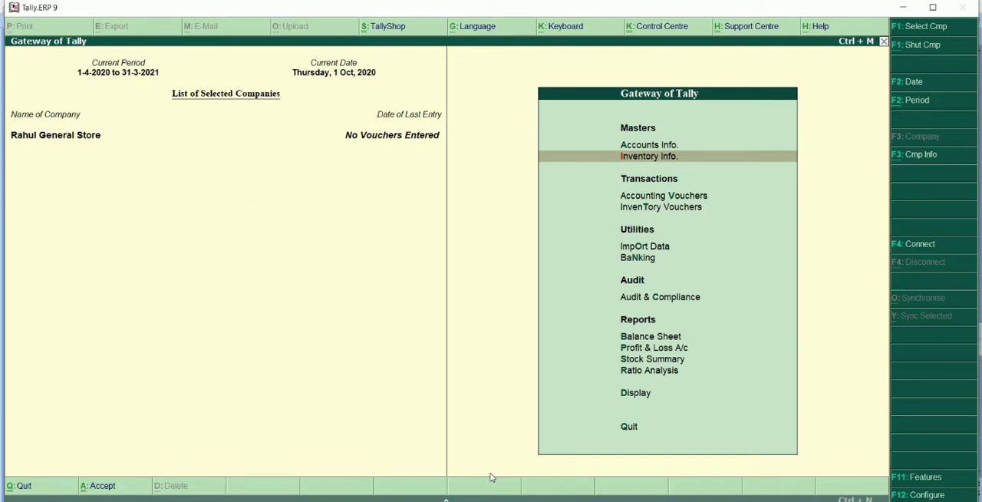
Open Accounting Vouchers and switch the new voucher's type to Purchase.
key("Down")
key("Down")
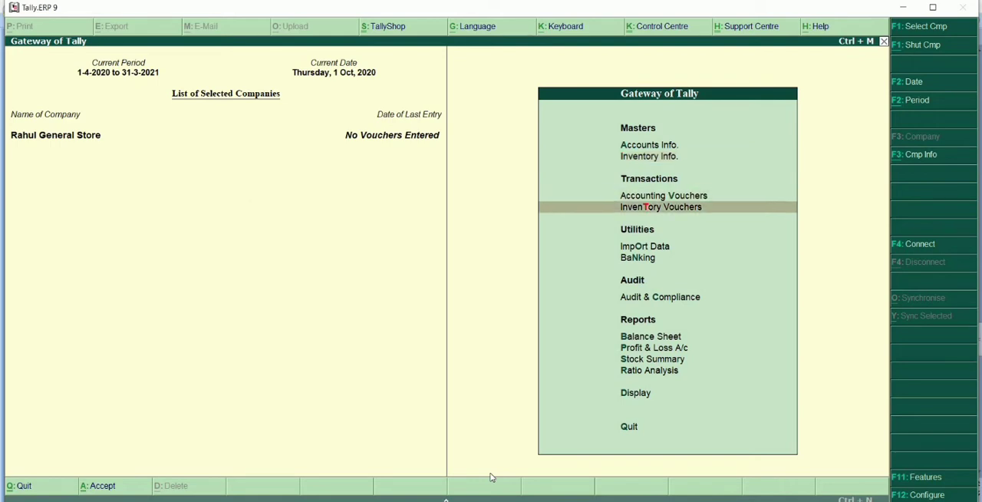
left_click(657, 197)
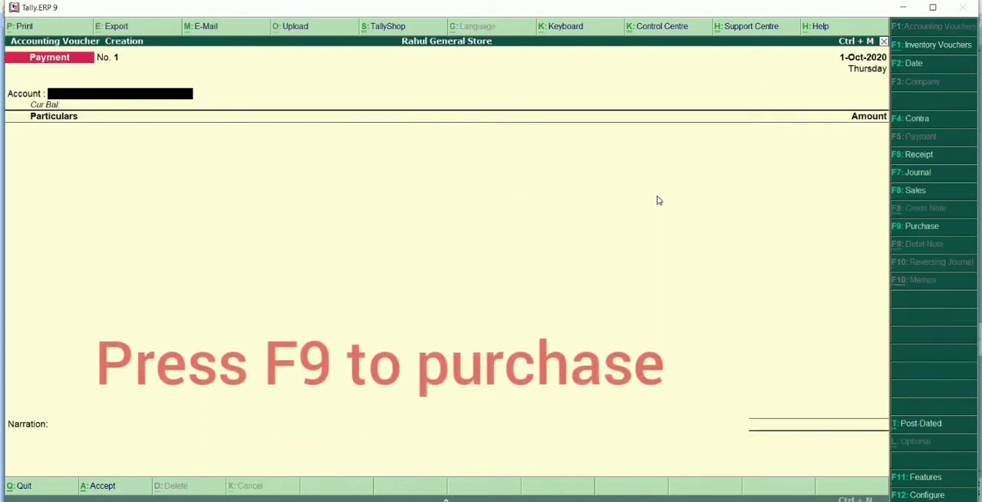
key("F9")
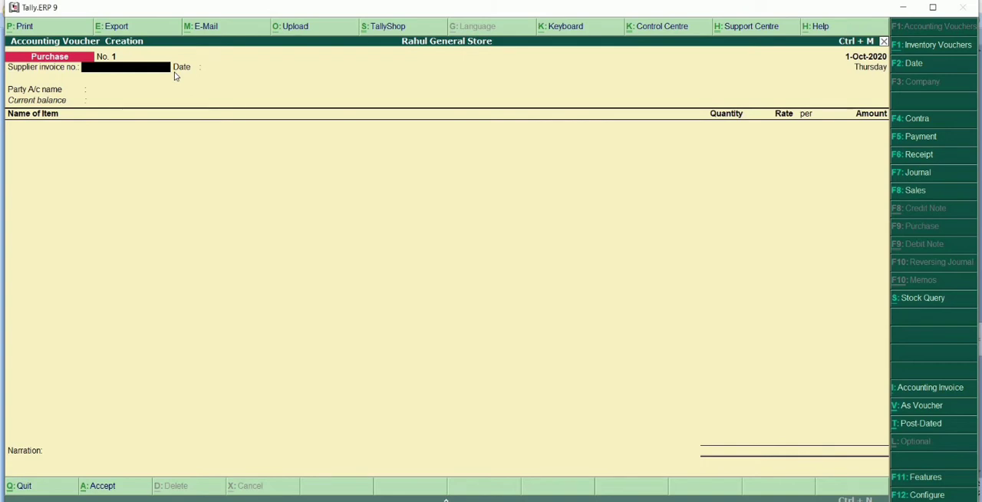
Enter the supplier invoice number on the purchase voucher and accept 1-Oct-2020 as the invoice date.
type("amit02354")
key("Return")
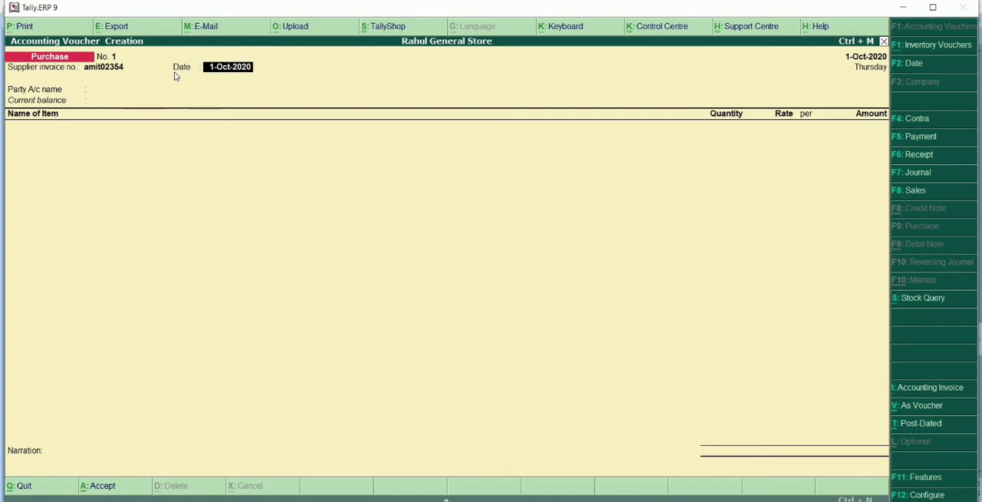
key("Return")
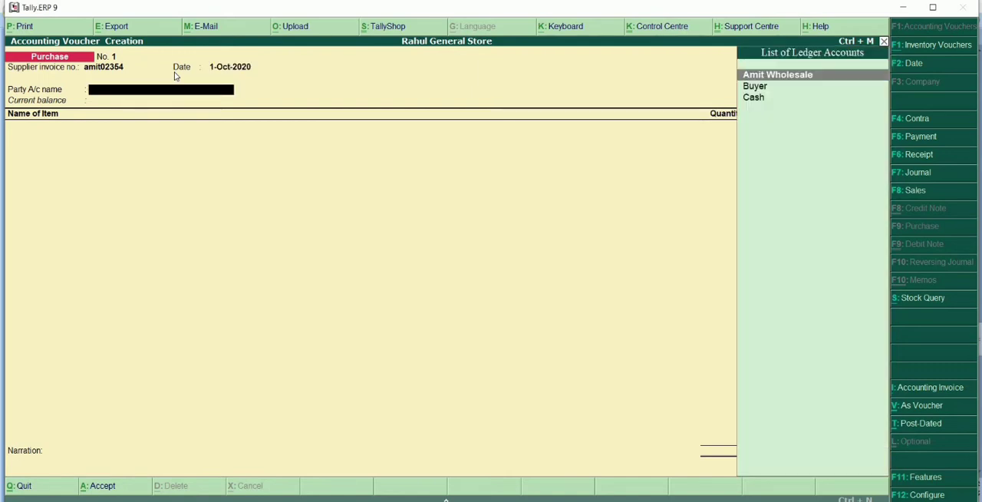
Choose Amit Wholesale as the party account and accept its supplier details with Jharkhand as the state.
key("Return")
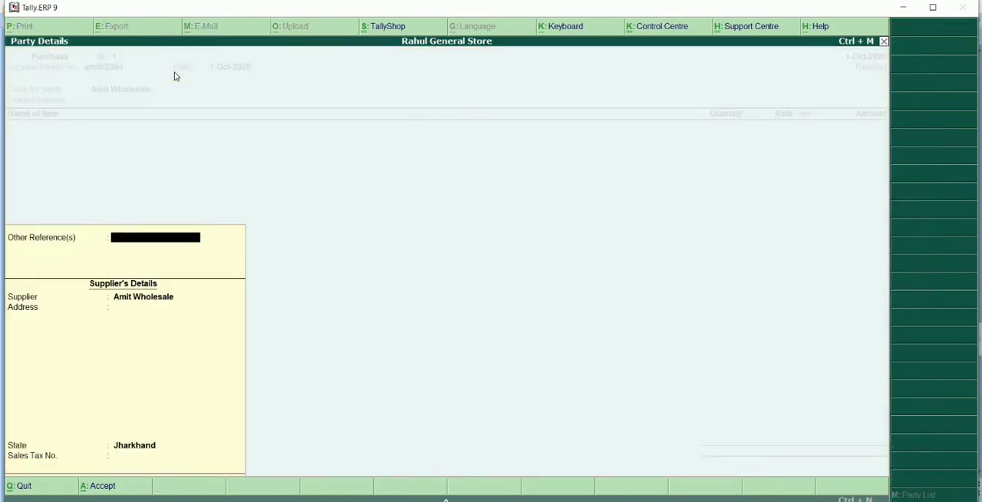
key("Return")
key("Return")
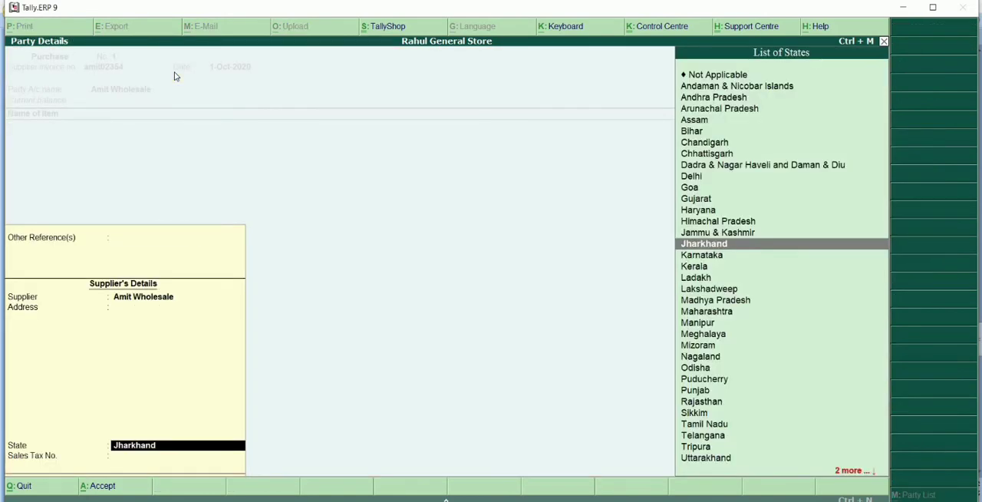
key("Return")
key("Return")
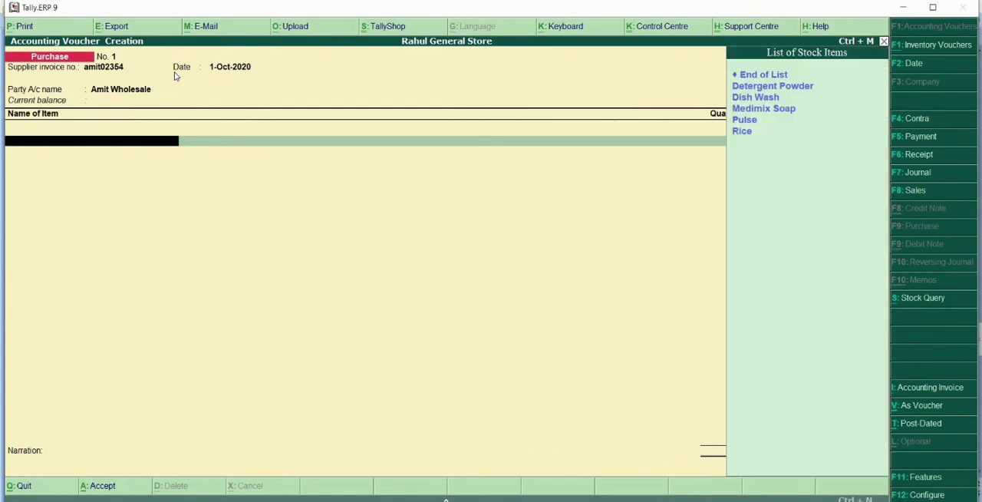
Add Rice to the purchase voucher with a quantity of 10 kg, taken from the purchase table in the PowerPoint slides.
key("Down")
key("Down")
key("Down")
key("Down")
key("Down")
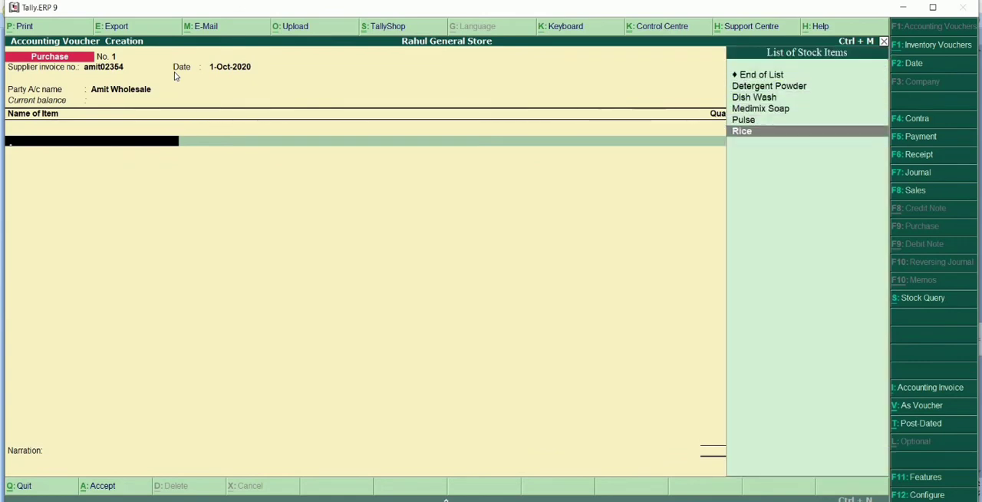
key("Return")
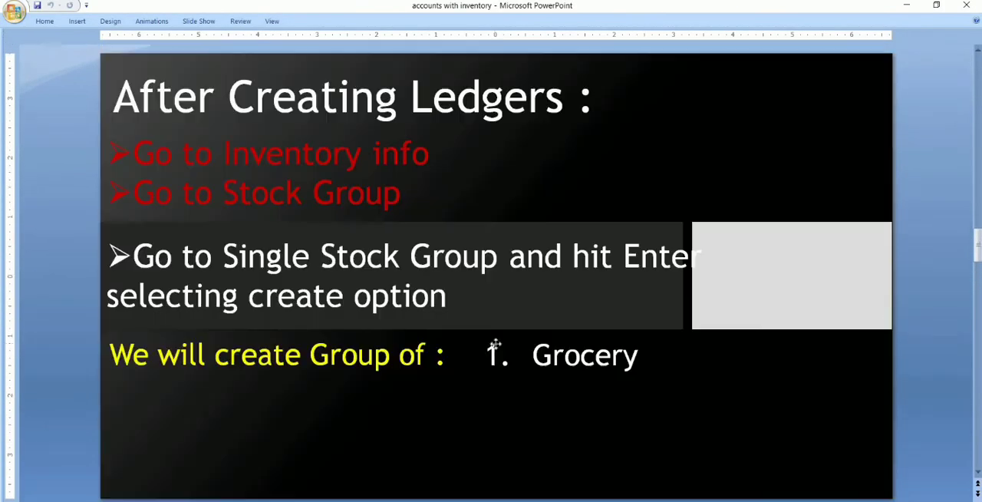
scroll(495, 347, "up", 3)
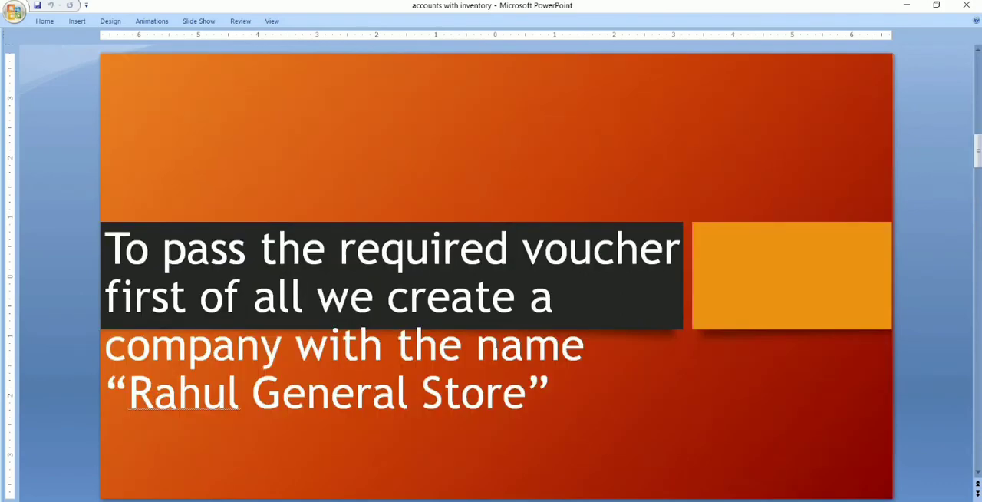
scroll(520, 346, "down", 2)
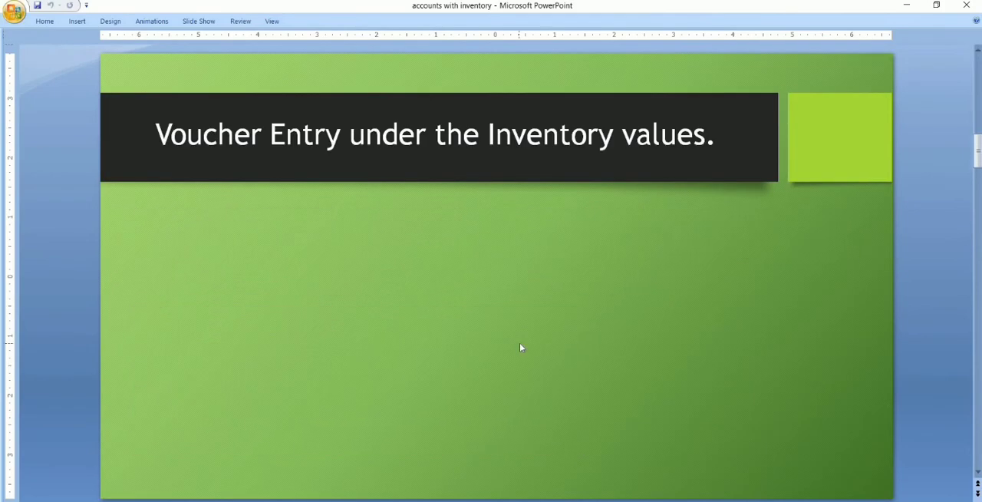
scroll(519, 348, "up", 1)
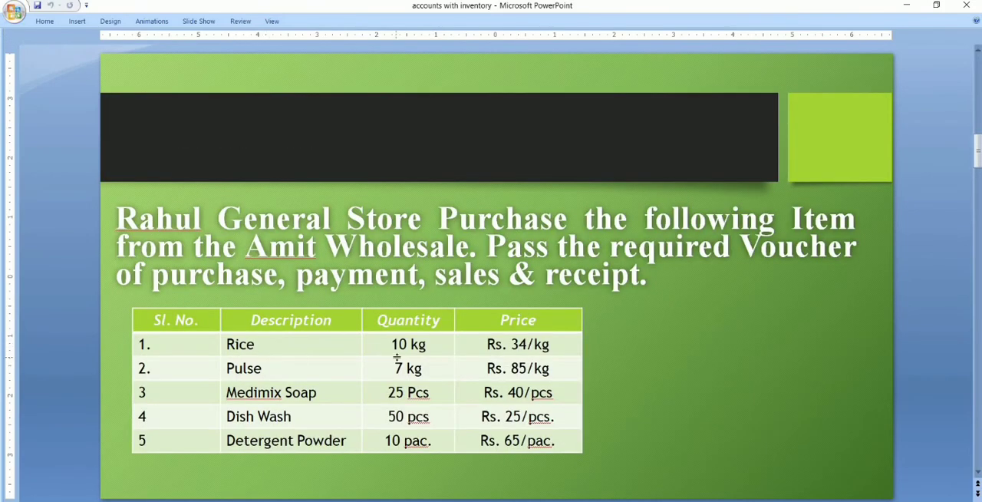
left_click(445, 500)
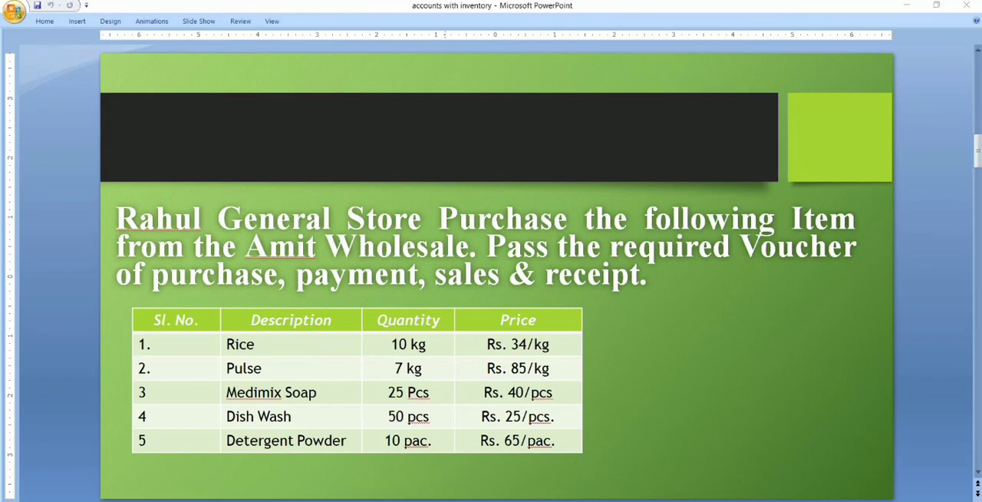
type("10")
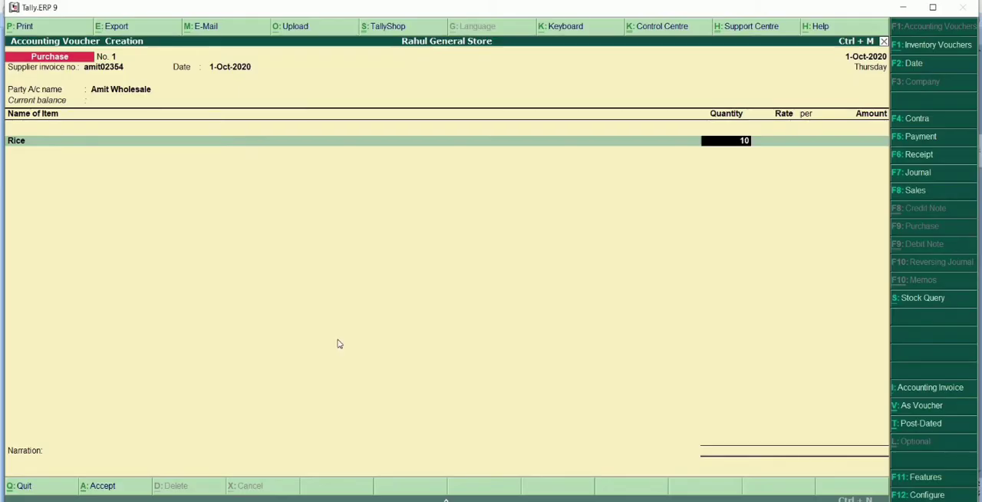
key("Return")
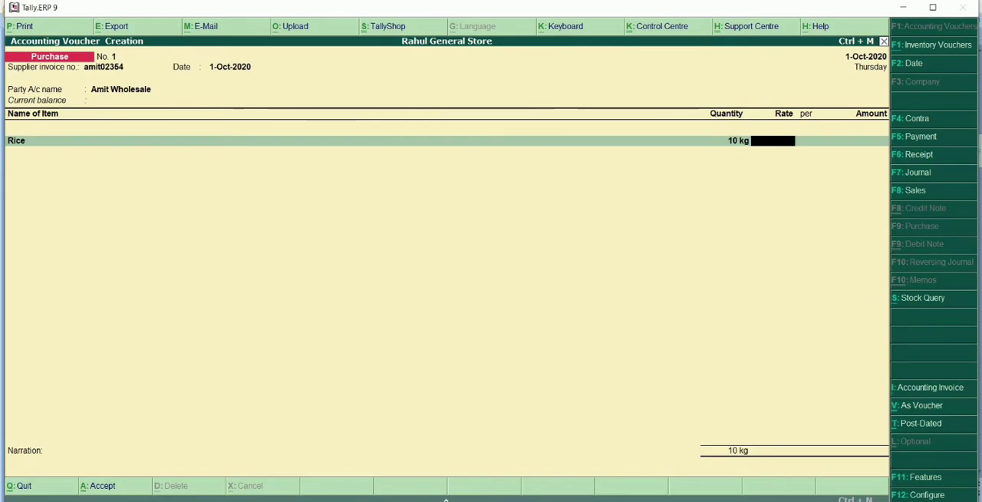
Check the Rice price in PowerPoint, set its rate to 34 per kg in Tally.ERP 9, and accept its accounting details.
left_click(445, 500)
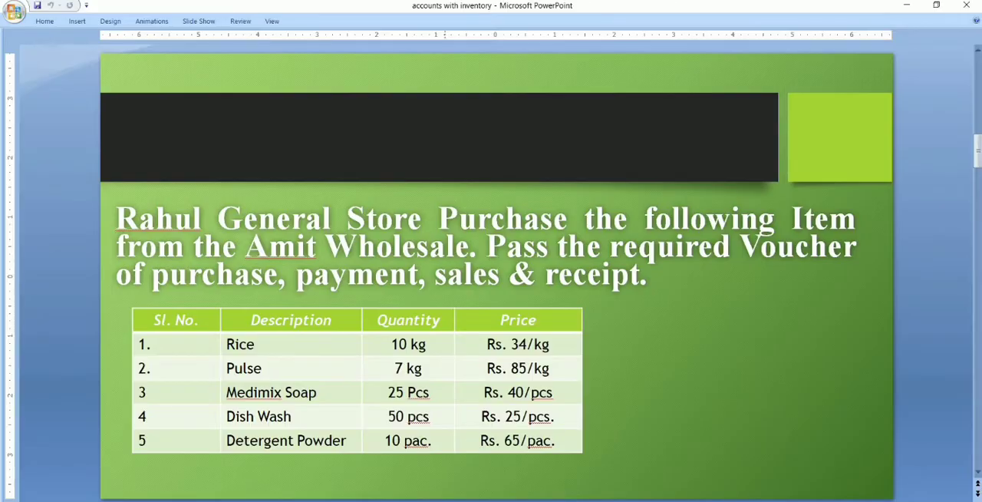
left_click(445, 499)
type("34")
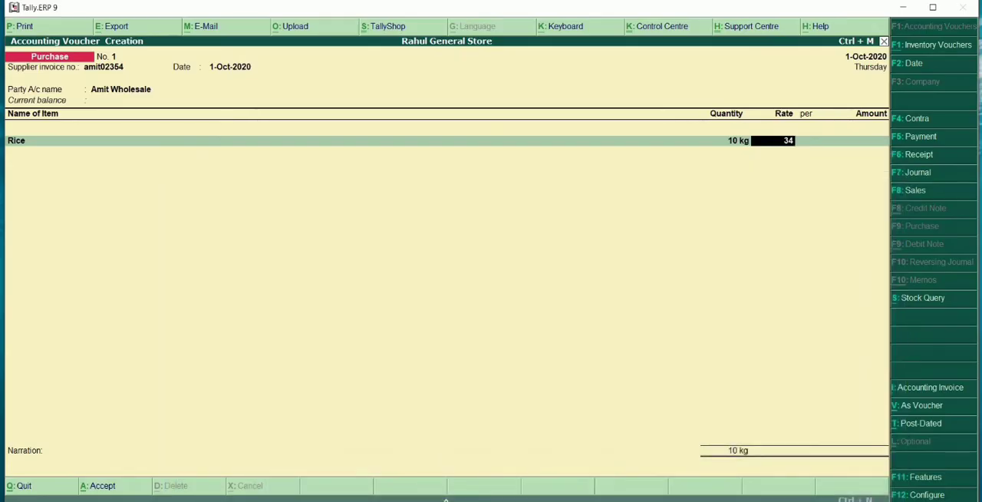
key("Return")
key("Return")
key("Return")
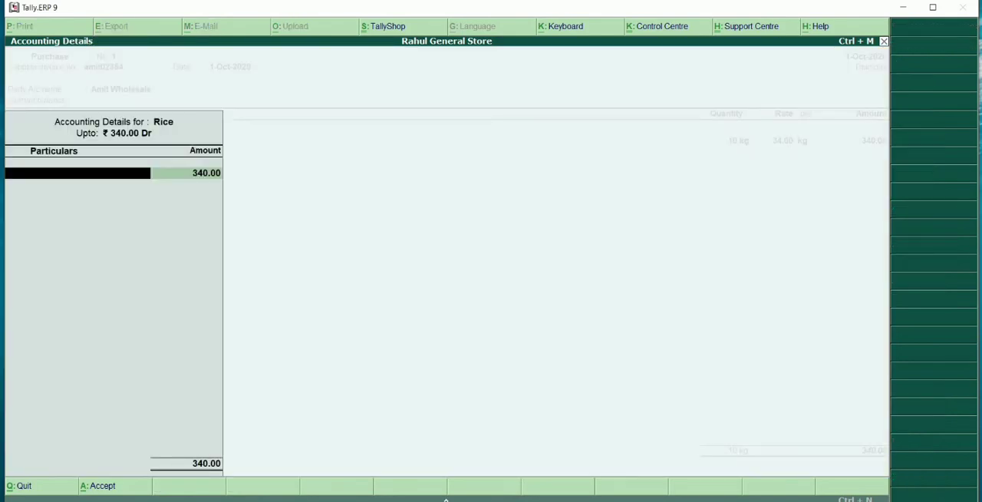
key("Return")
key("Return")
key("Return")
Add Pulse as the second voucher item with a quantity of 7 kg, following the PowerPoint purchase table.
key("alt+Tab")
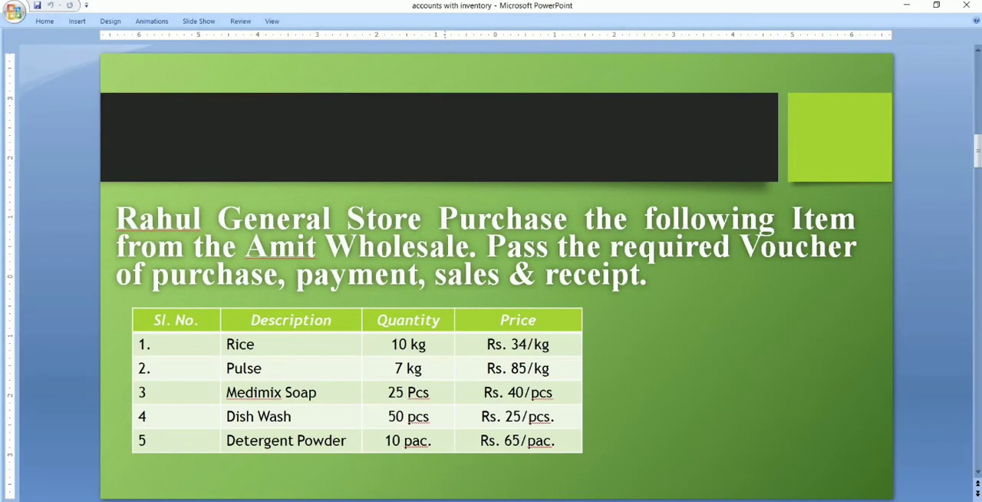
key("alt+Tab")
type("Pu")
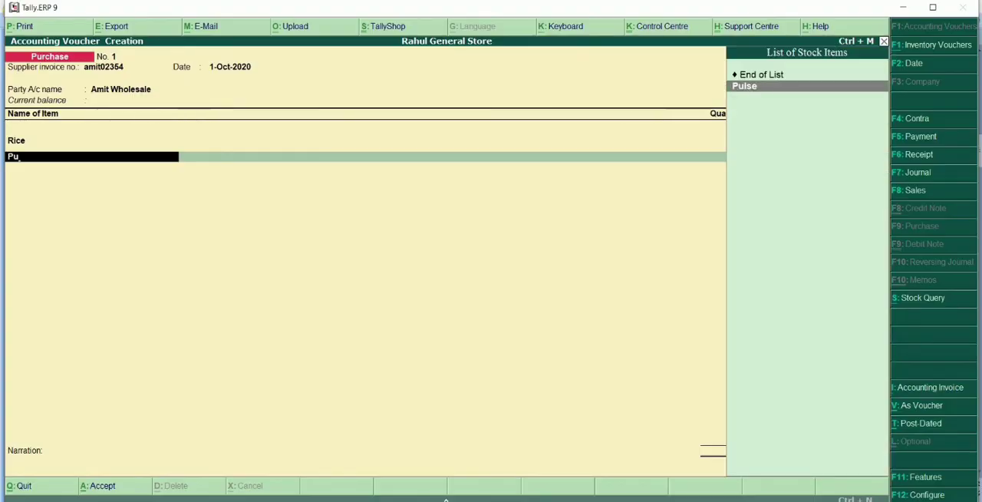
key("Return")
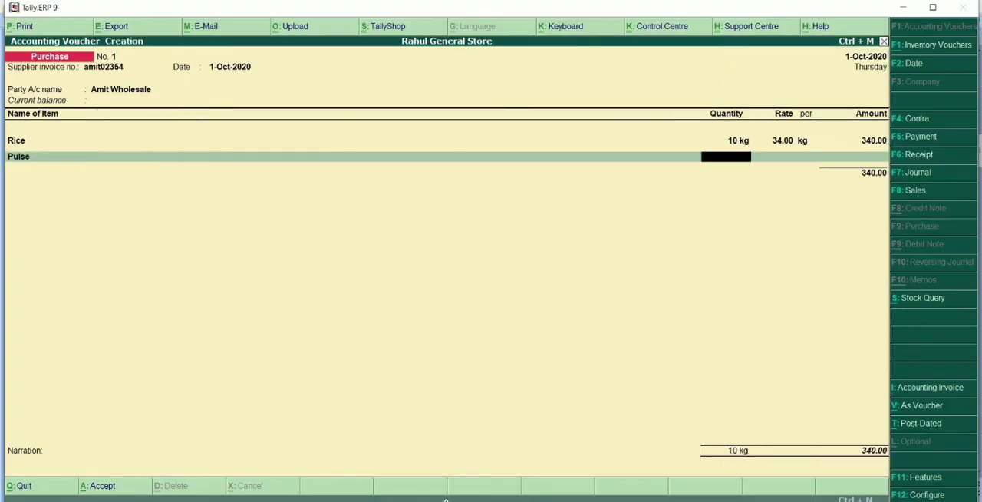
key("alt+Tab")
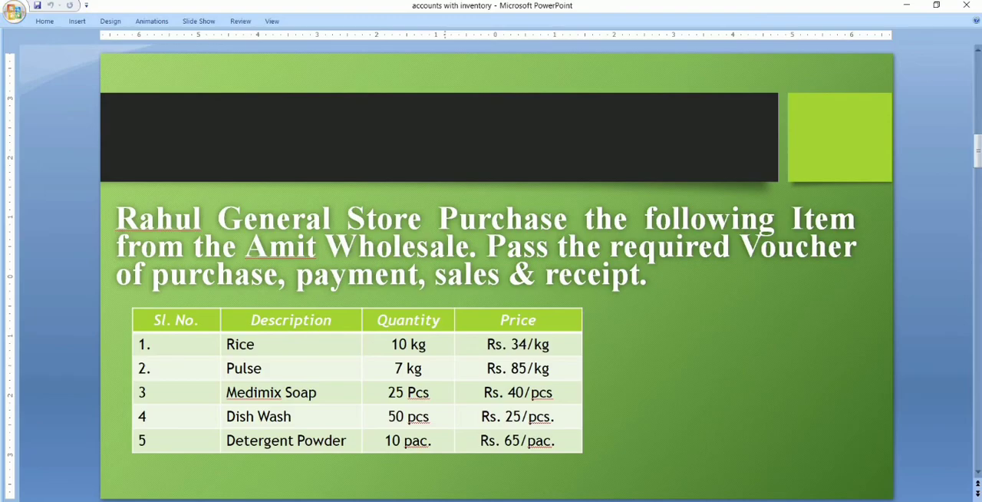
key("alt+Tab")
type("7")
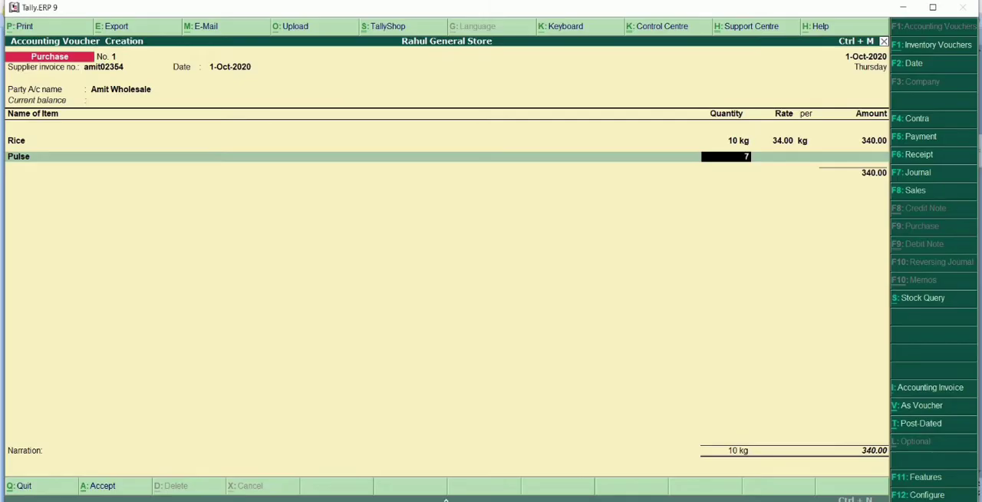
key("Return")
Check the Pulse price in PowerPoint, set its rate to 85 per kg in Tally.ERP 9, and accept its accounting details.
key("alt+Tab")
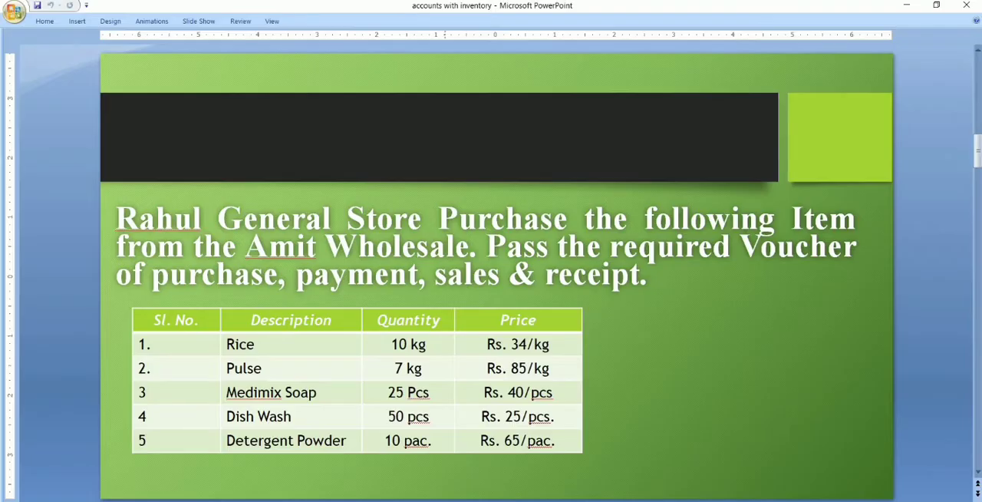
key("alt+Tab")
type("85")
key("Return")
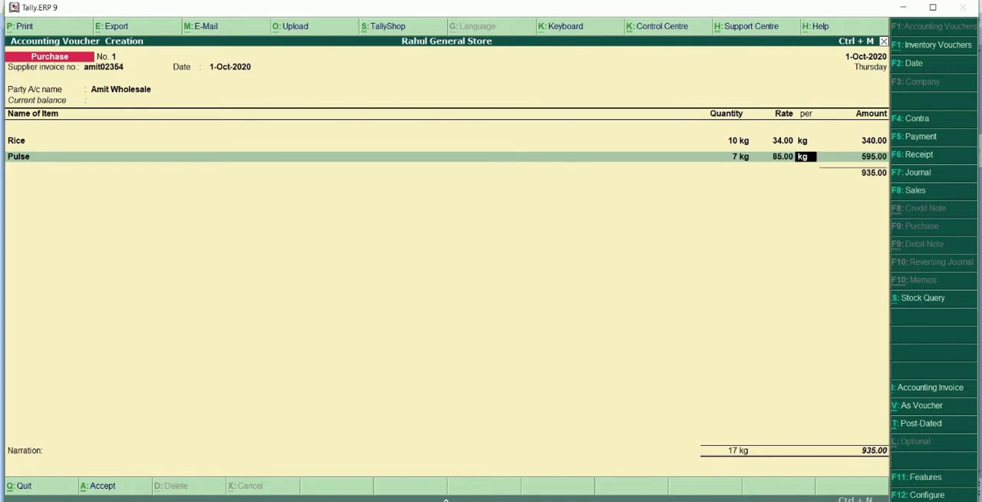
key("Return")
key("Return")
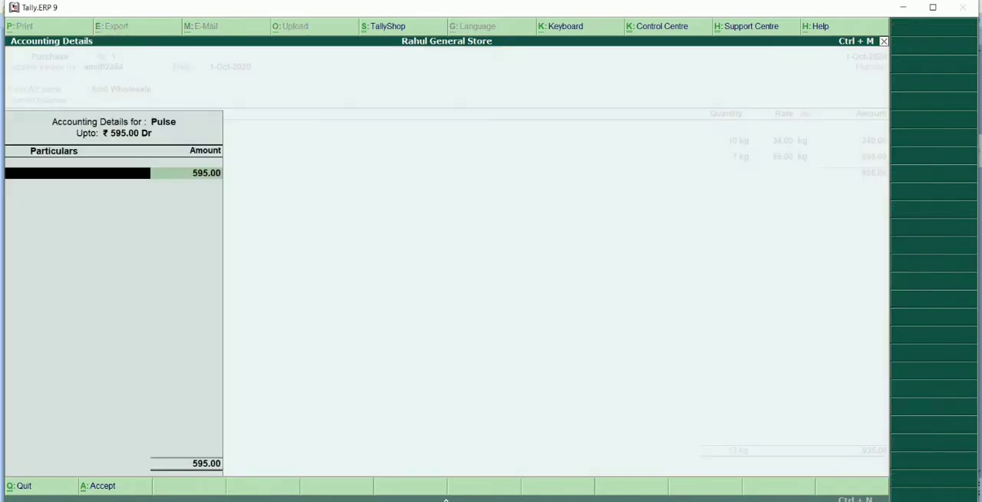
key("Return")
key("Return")
key("Return")
Add Medimix Soap as the third voucher item with a quantity of 25 pcs, following the PowerPoint purchase table.
key("alt+Tab")
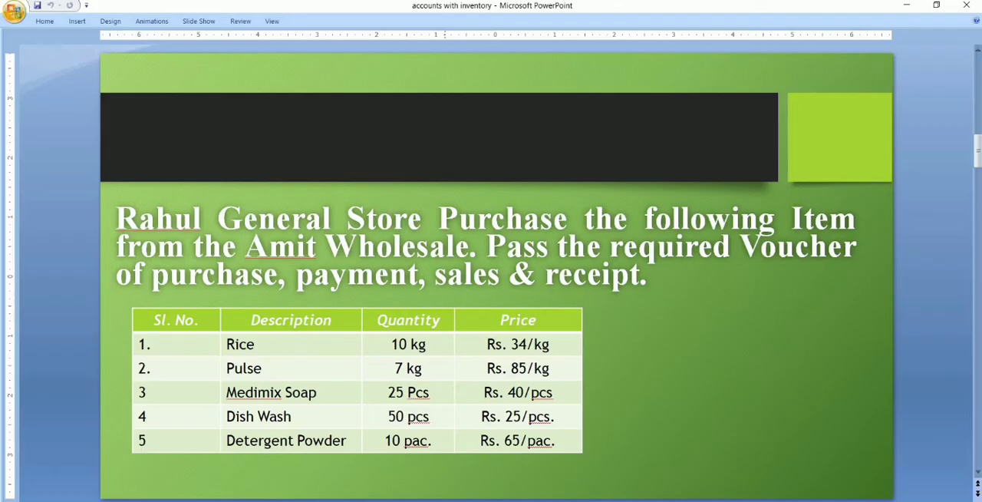
key("alt+Tab")
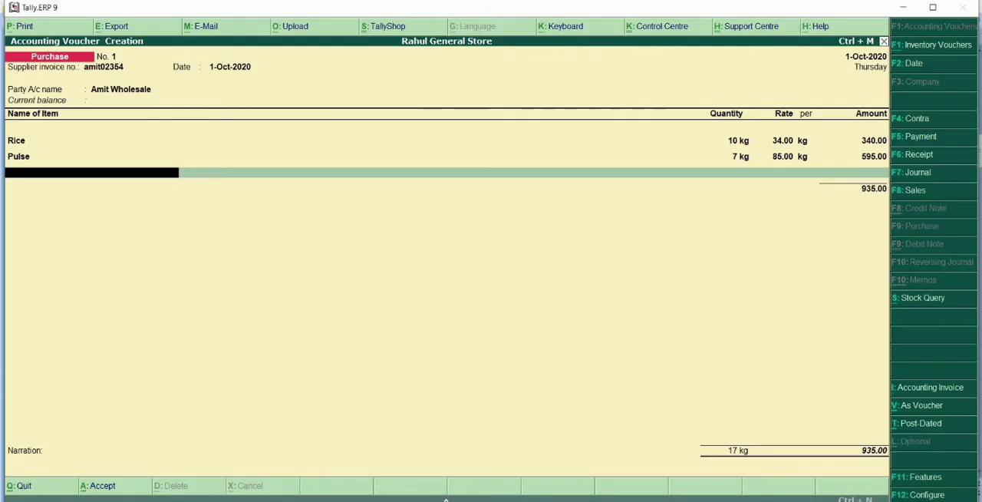
type("M")
key("Return")
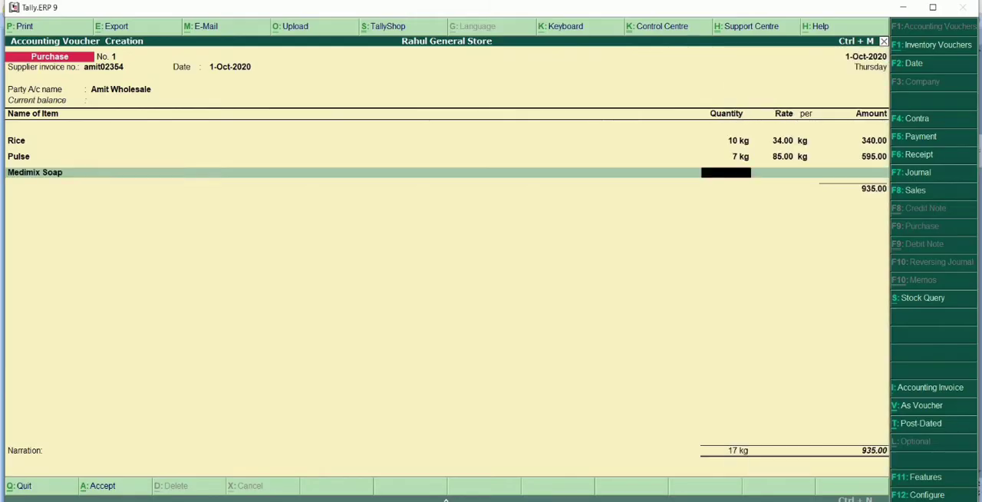
key("alt+Tab")
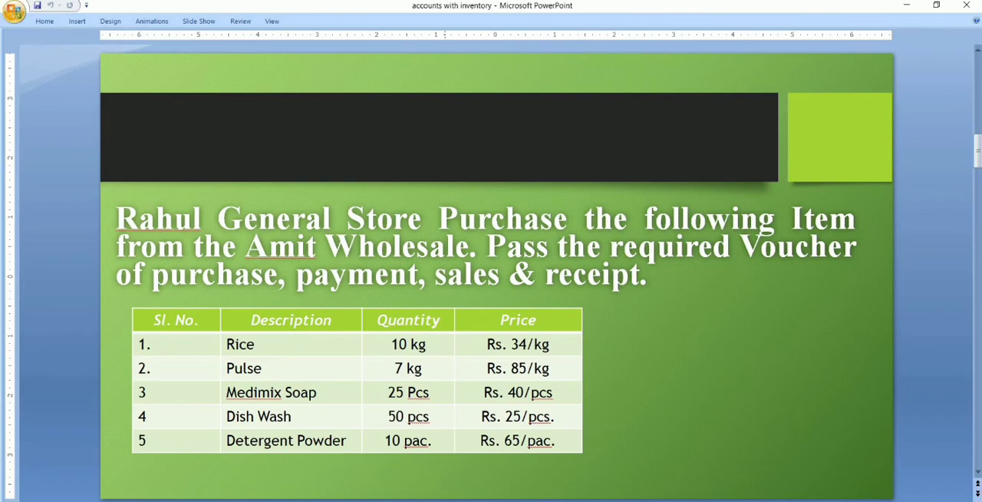
key("alt+Tab")
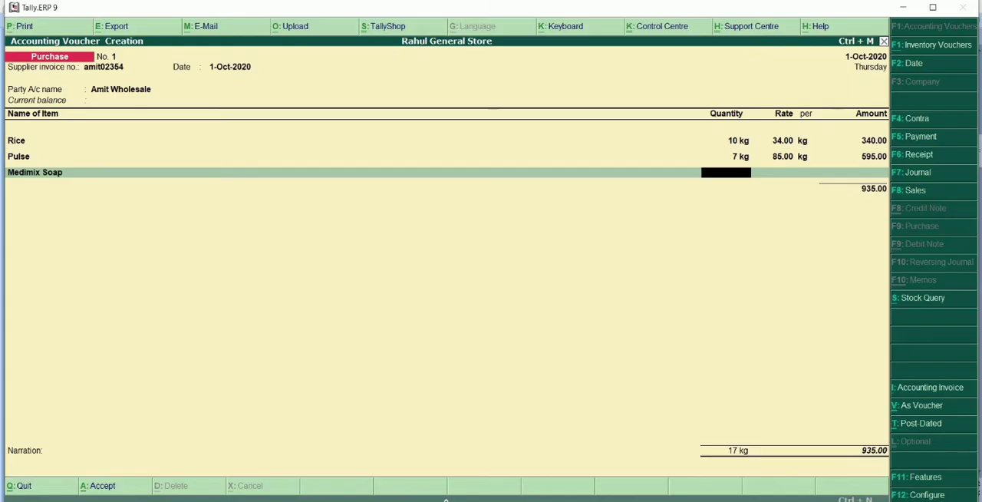
type("25")
key("Return")
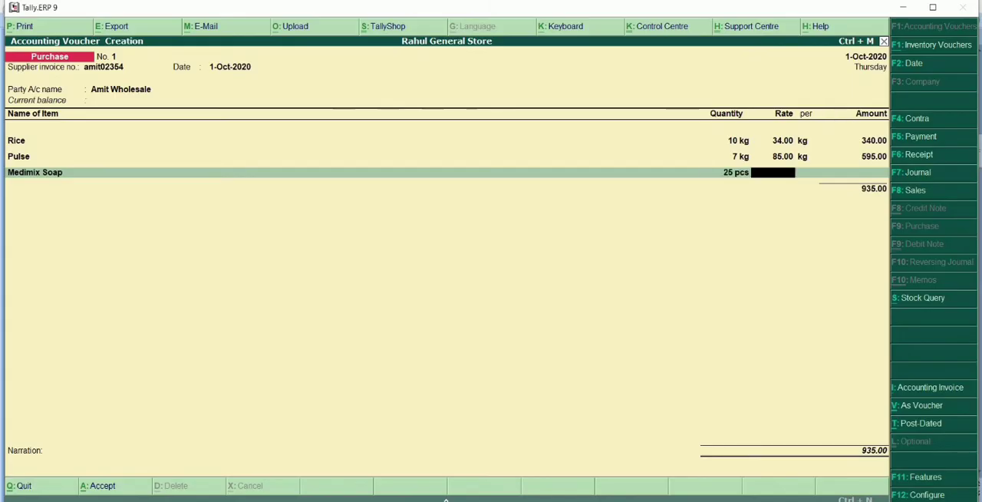
Check the Medimix Soap price in PowerPoint, set its rate to 40 per pcs in Tally.ERP 9, and accept its accounting details.
key("alt+Tab")
key("alt+Tab")
type("4")
key("Return")
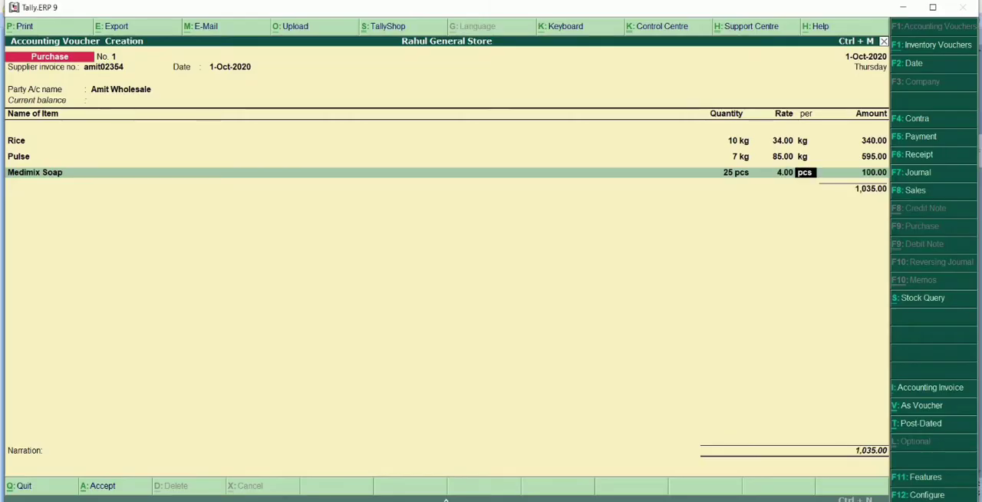
key("BackSpace")
type("40")
key("Return")
key("Return")
key("Return")
key("Return")
key("Return")
key("Return")
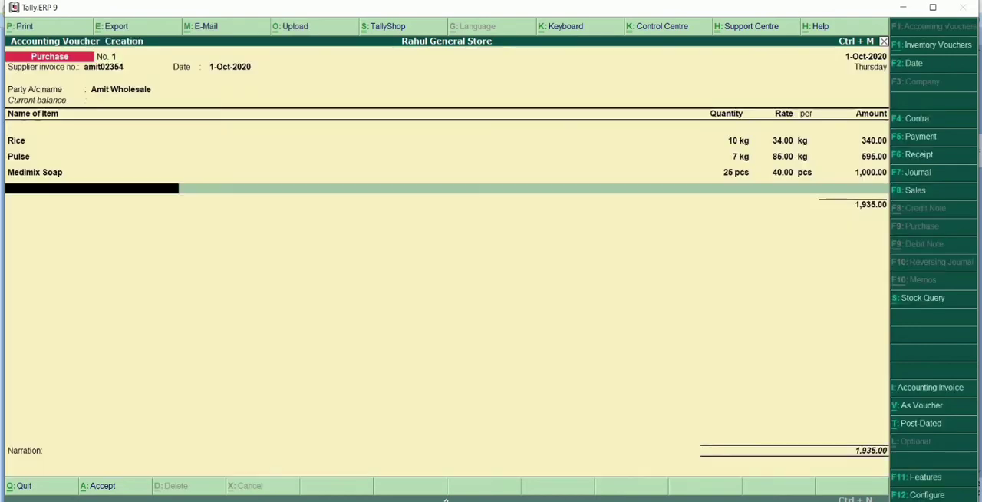
Add Dish Wash as the fourth voucher item with a quantity of 50 pcs, following the PowerPoint purchase table.
key("alt+Tab")
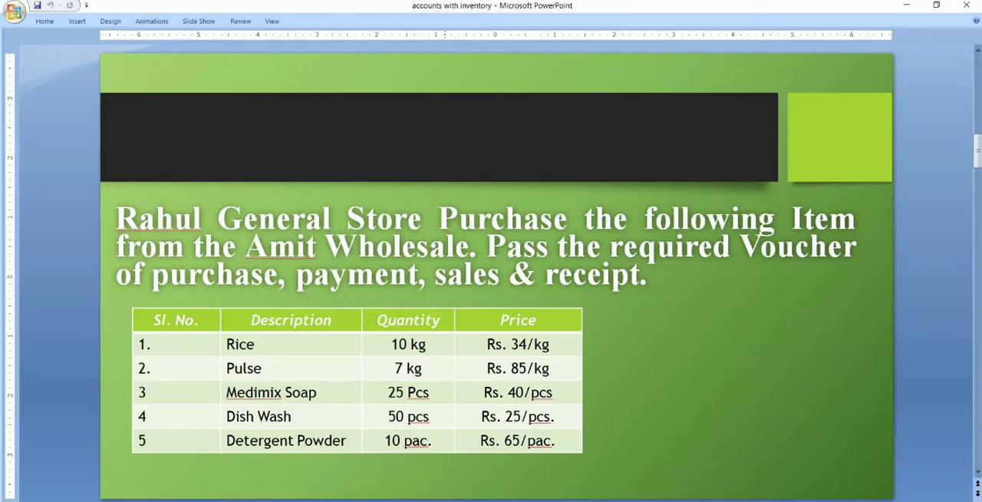
key("alt+Tab")
type("di")
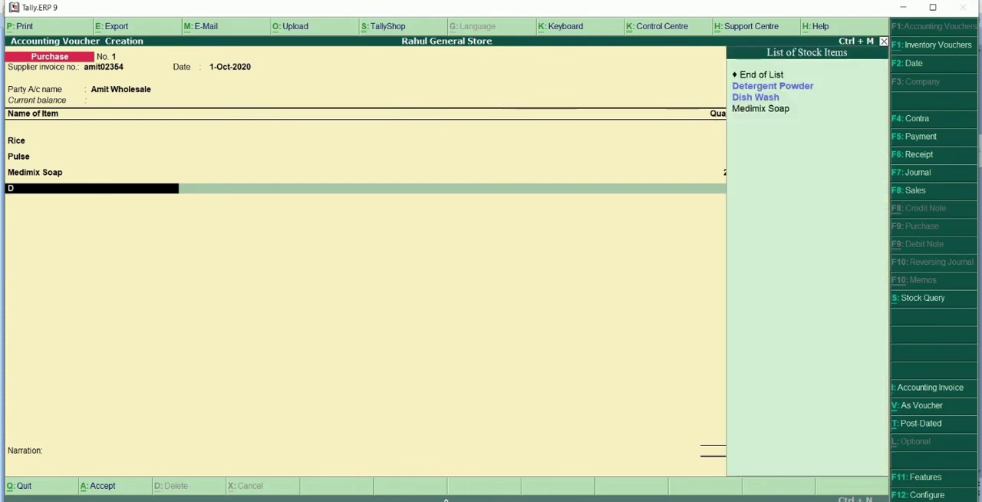
key("Return")
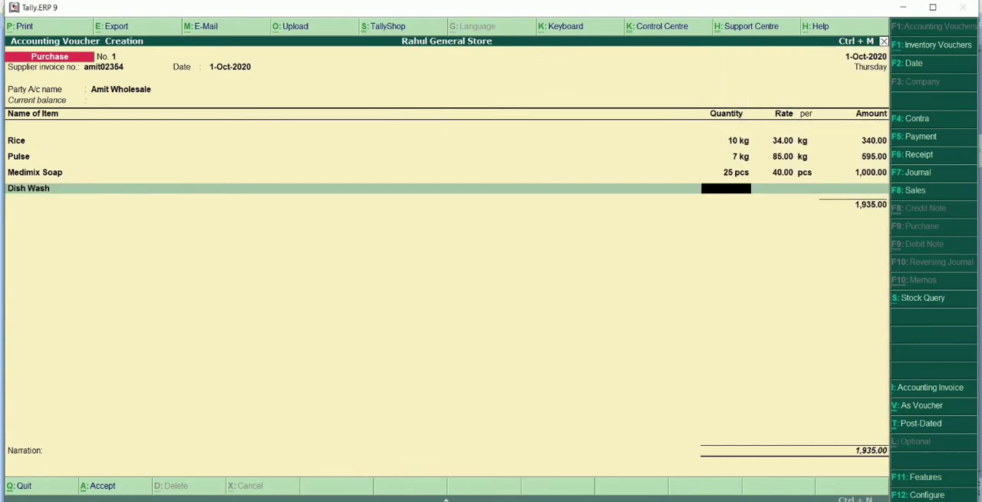
key("alt+Tab")
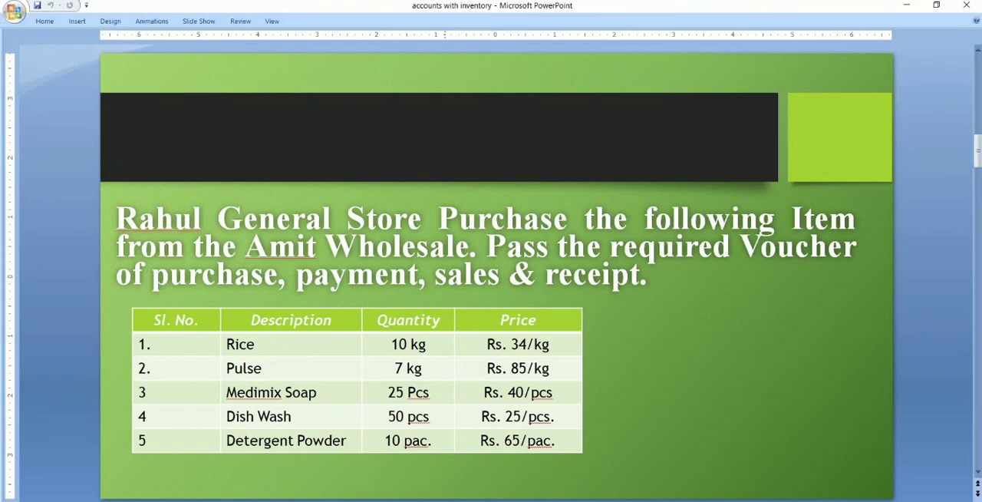
key("alt+Tab")
type("50")
key("Return")
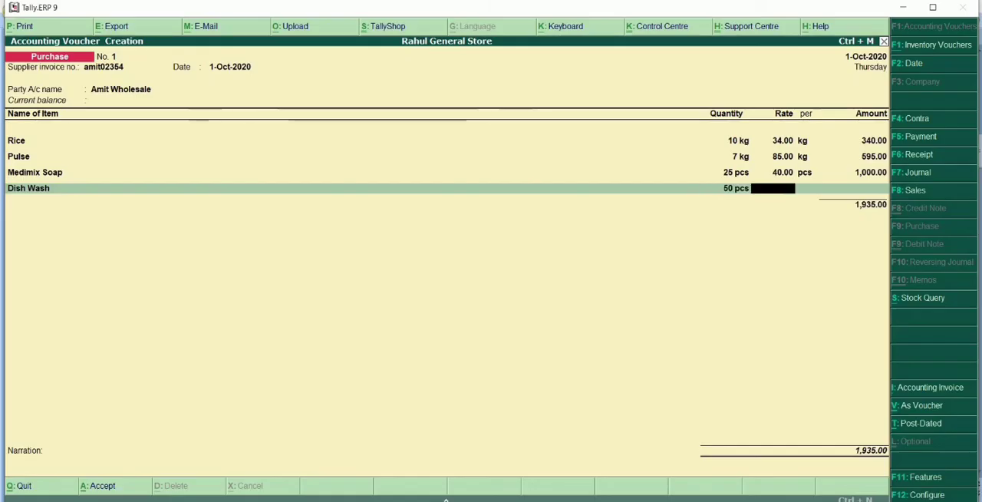
Check the Dish Wash price in PowerPoint, set its rate to 25 per pcs in Tally.ERP 9, and accept its accounting details.
key("alt+Tab")
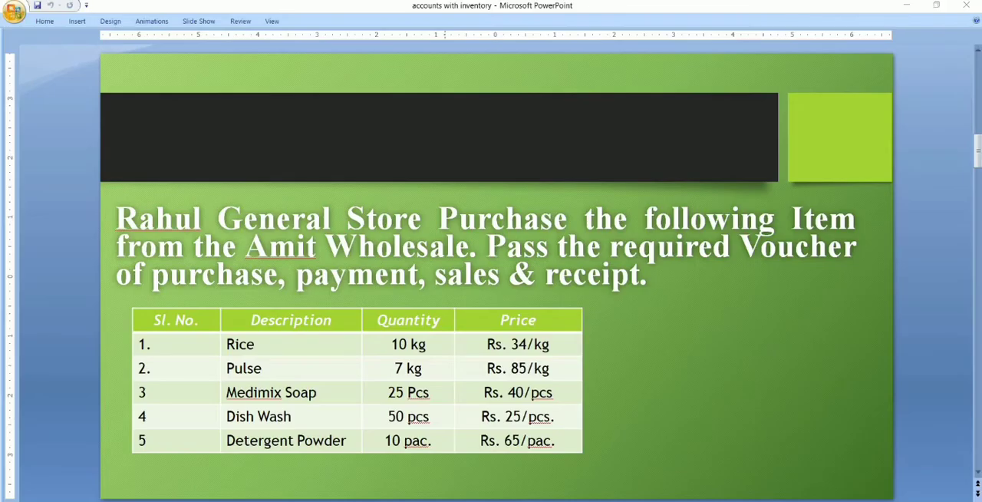
key("alt+Tab")
type("25")
key("Return")
key("Return")
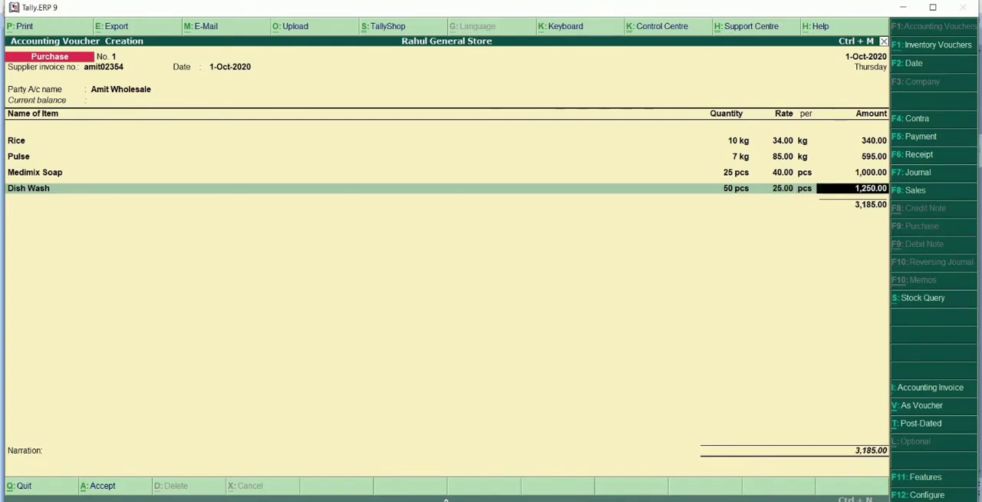
key("Return")
key("Return")
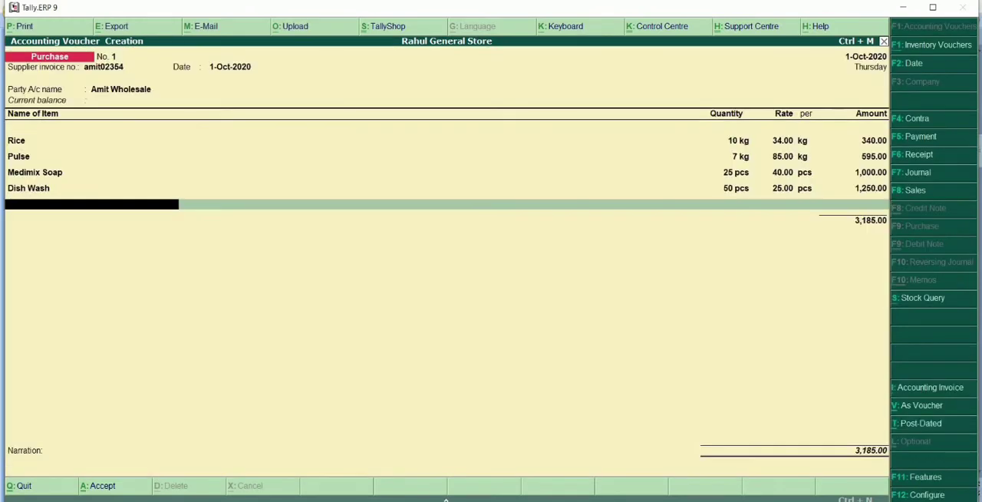
Add Detergent Powder as the fifth voucher item with a quantity of 10 pac, following the PowerPoint purchase table.
key("alt+Tab")
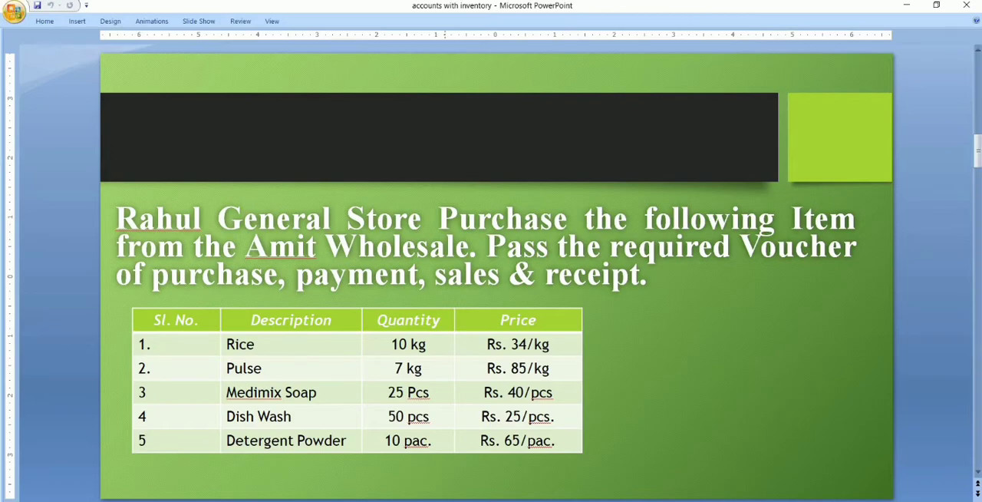
key("alt+Tab")
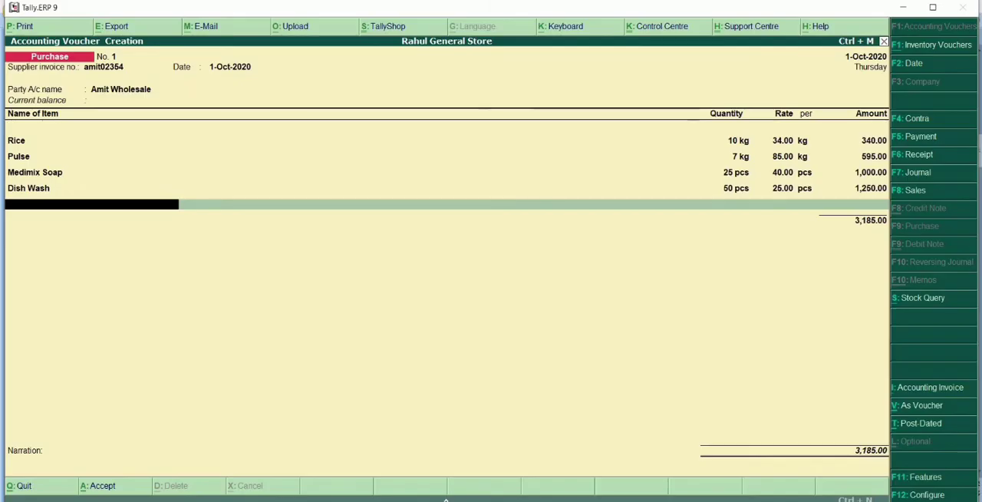
type("D")
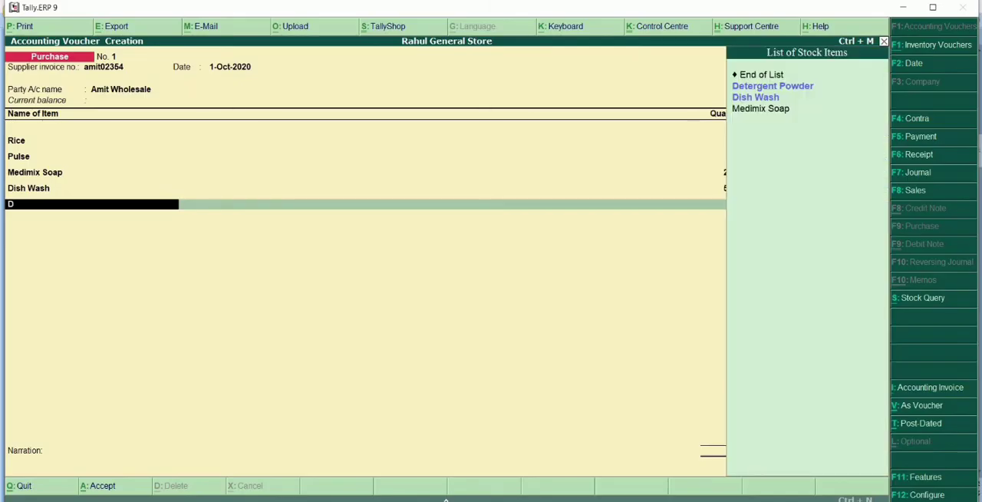
key("Down")
key("Return")
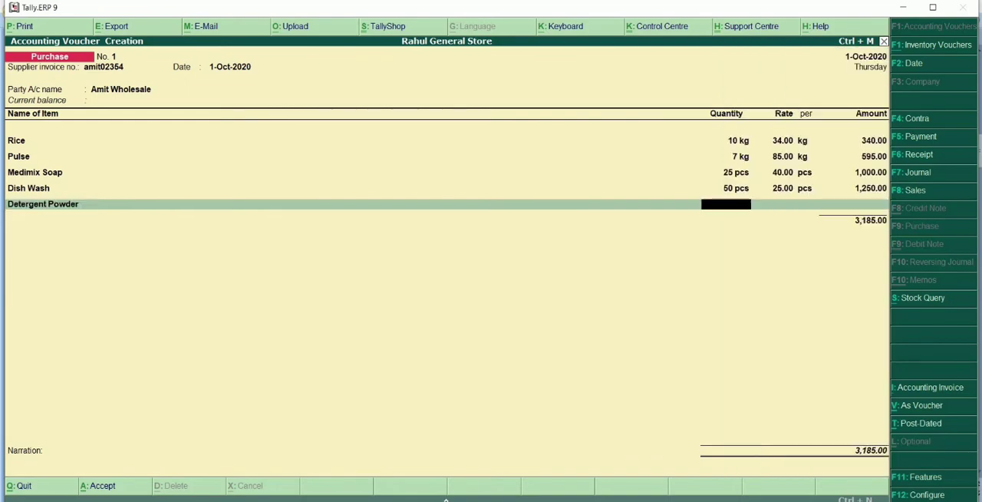
key("alt+Tab")
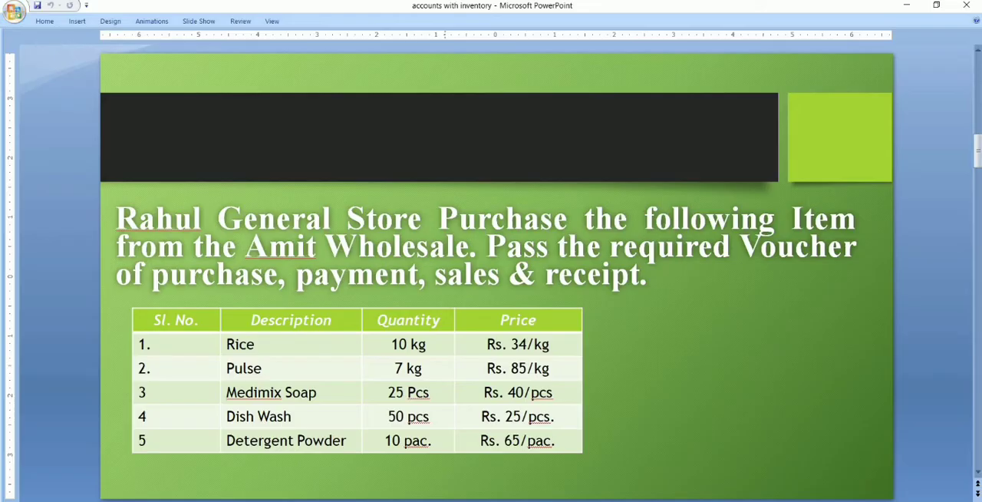
key("alt+Tab")
type("10")
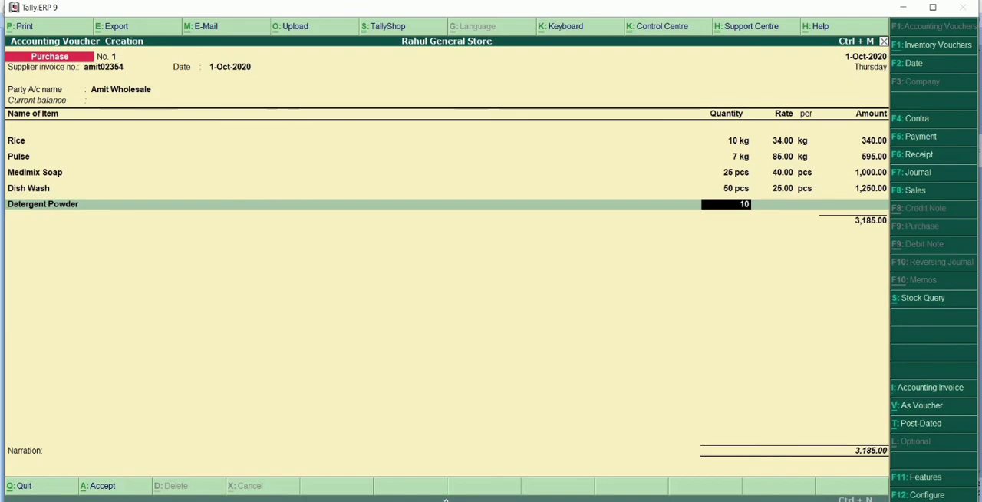
key("Return")
Check the Detergent Powder price in PowerPoint, set its rate to 65 per pac in Tally.ERP 9, and accept its accounting details.
key("alt+Tab")
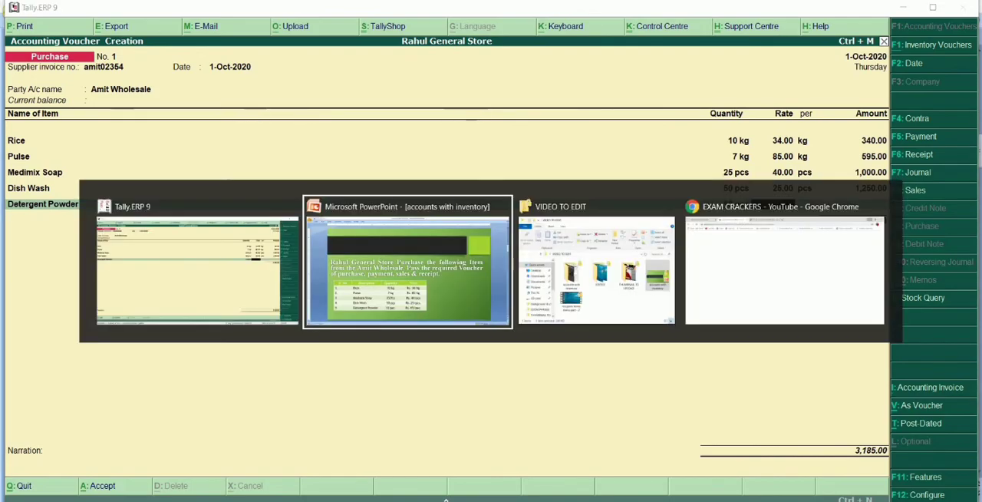
key("alt+Tab")
type("65")
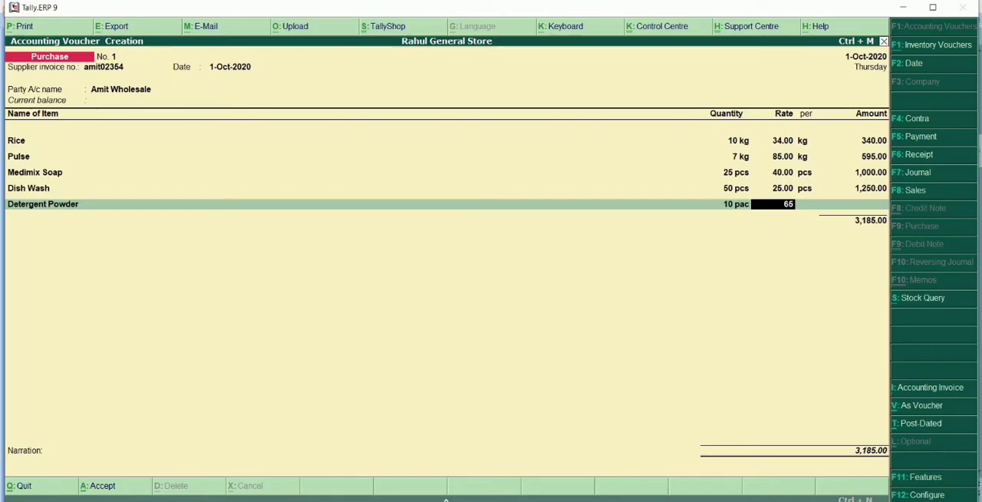
key("Return")
key("Return")
key("Return")
key("Return")
key("Return")
key("Return")
key("Return")
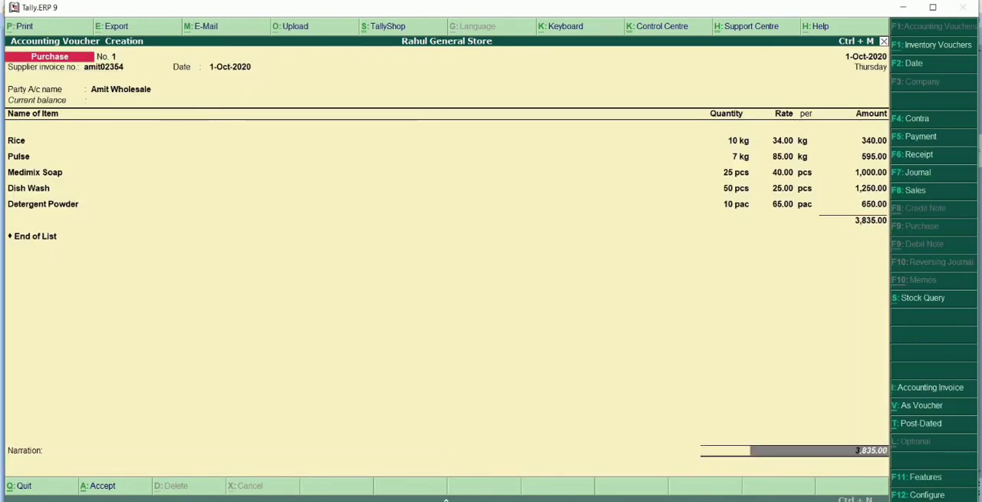
End the item list, leave the narration blank, and save the purchase voucher.
key("Return")
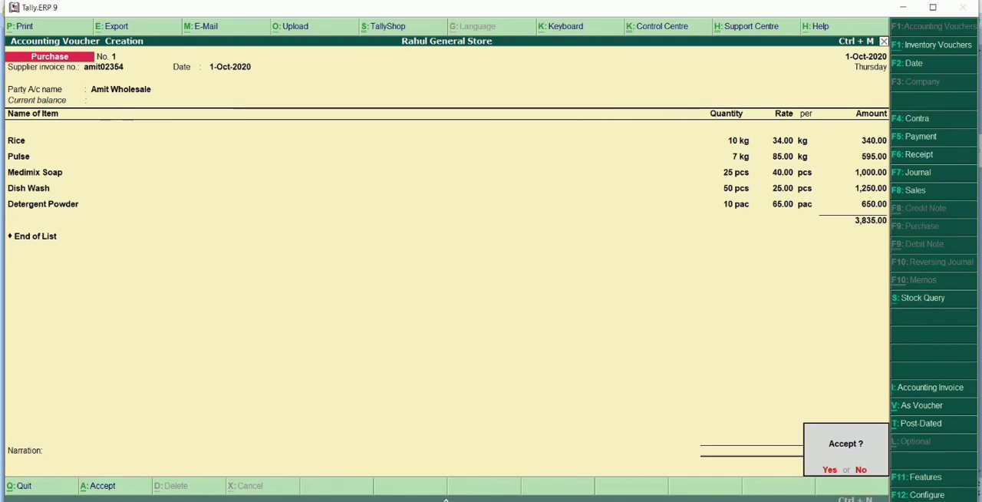
key("y")
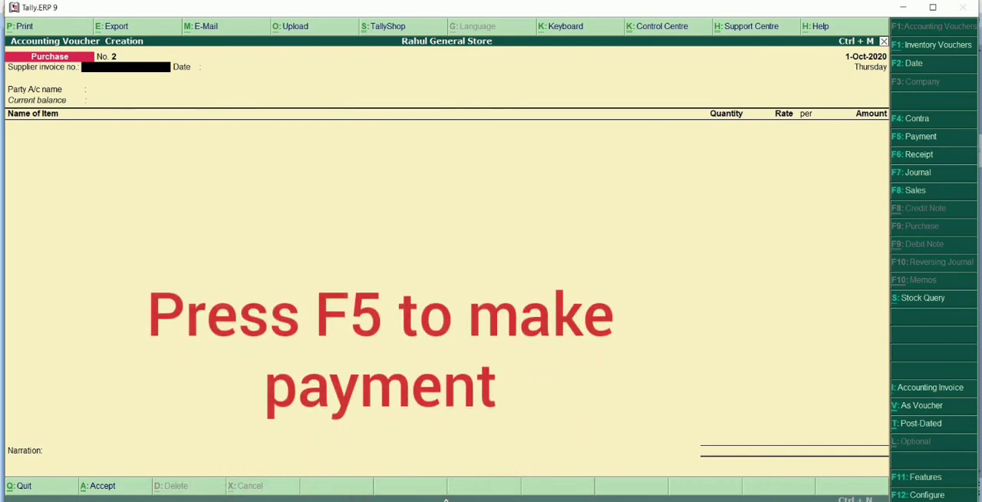
Start a payment voucher from the Cash account with Amit Wholesale as the particulars ledger and no inventory allocations.
key("F5")
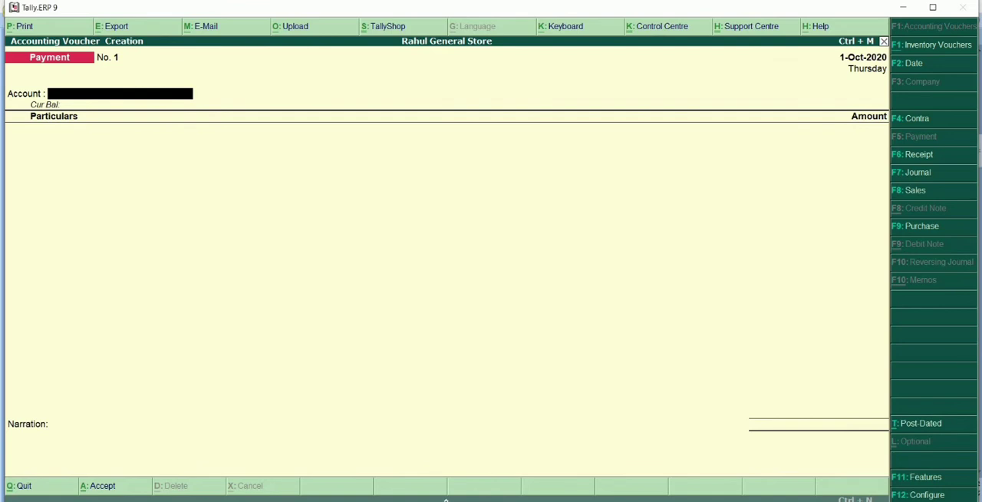
type("C")
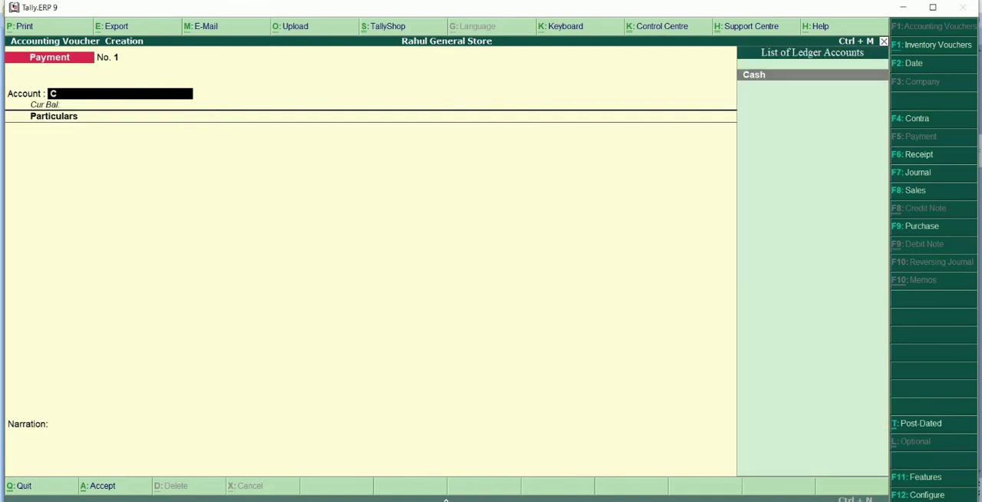
key("Return")
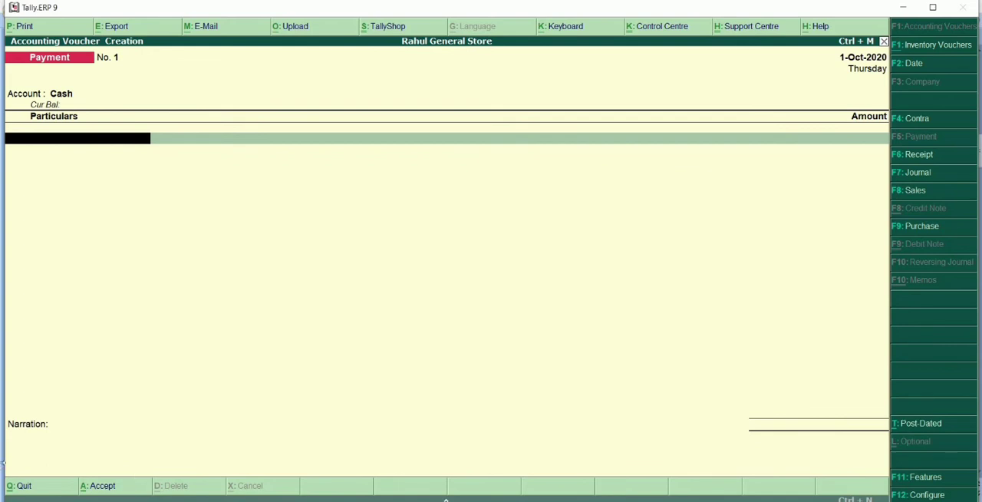
type("Am")
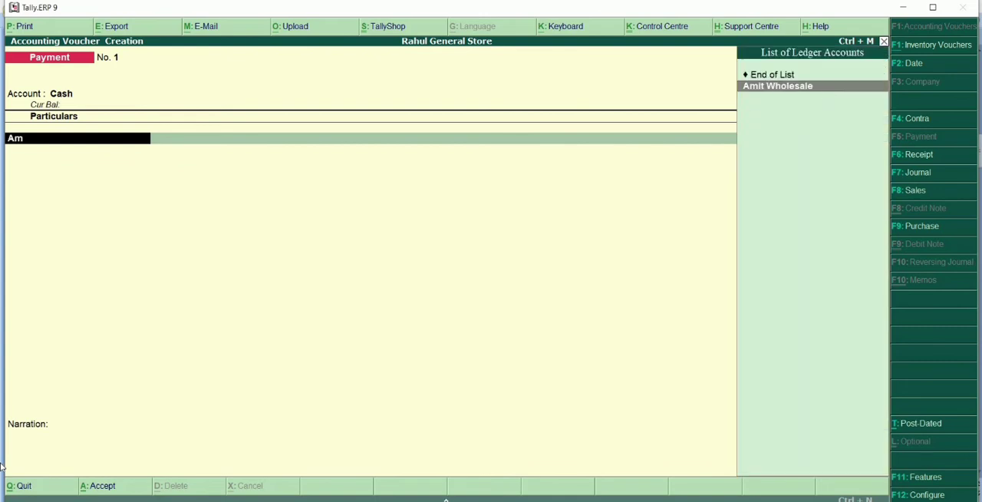
type("i")
key("Return")
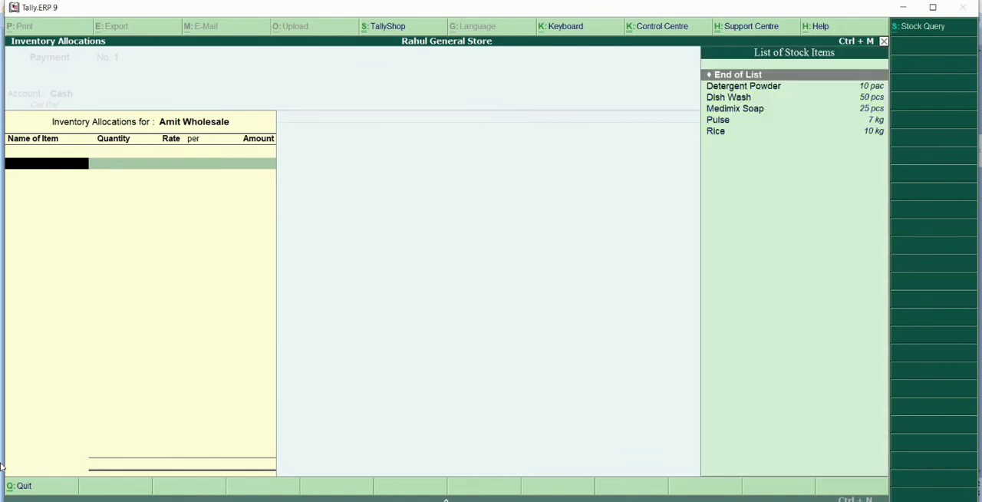
key("Return")
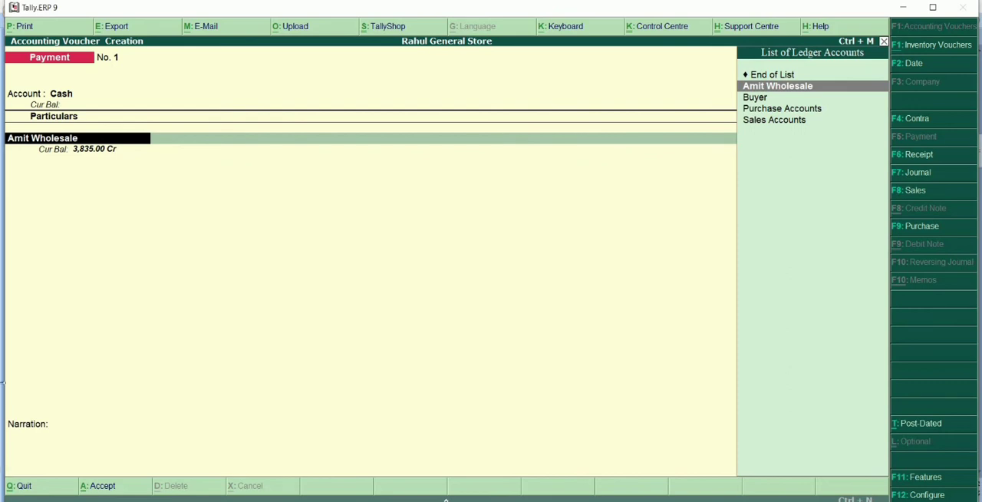
Alter the Cash ledger from within the payment voucher, giving it an opening balance of 5000 Dr.
left_click(64, 97)
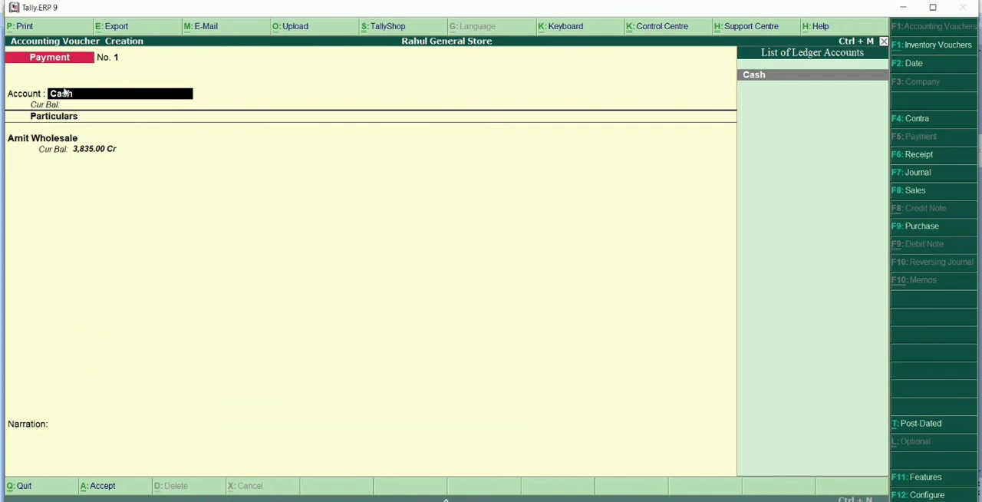
key("ctrl+Return")
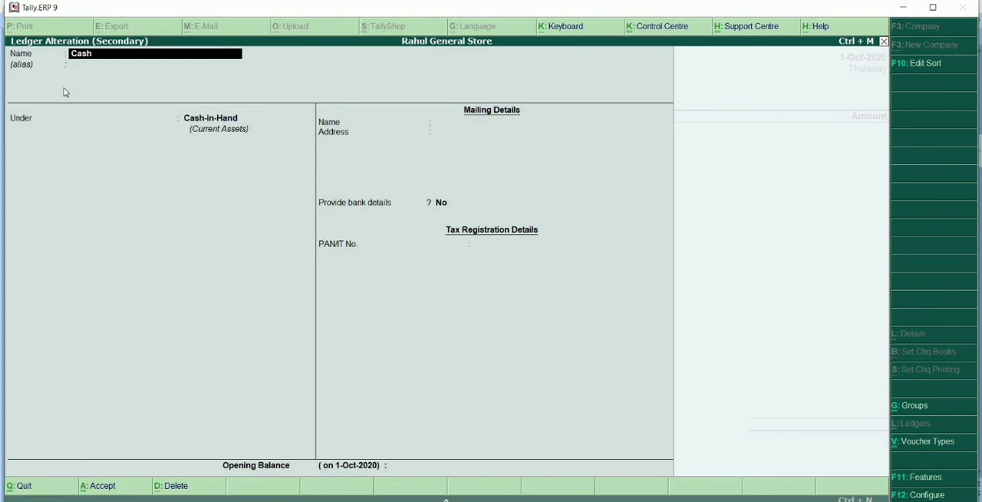
key("Return")
key("Return")
key("Return")
key("Return")
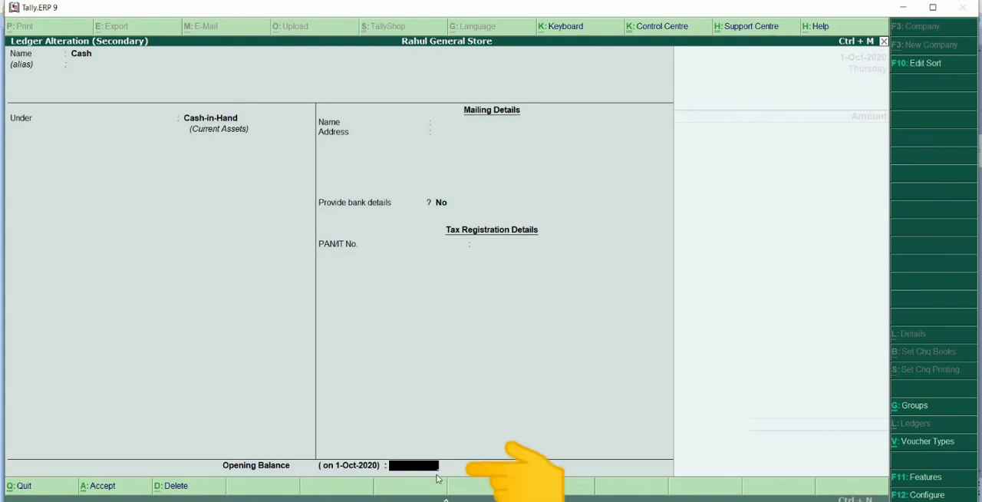
type("5000")
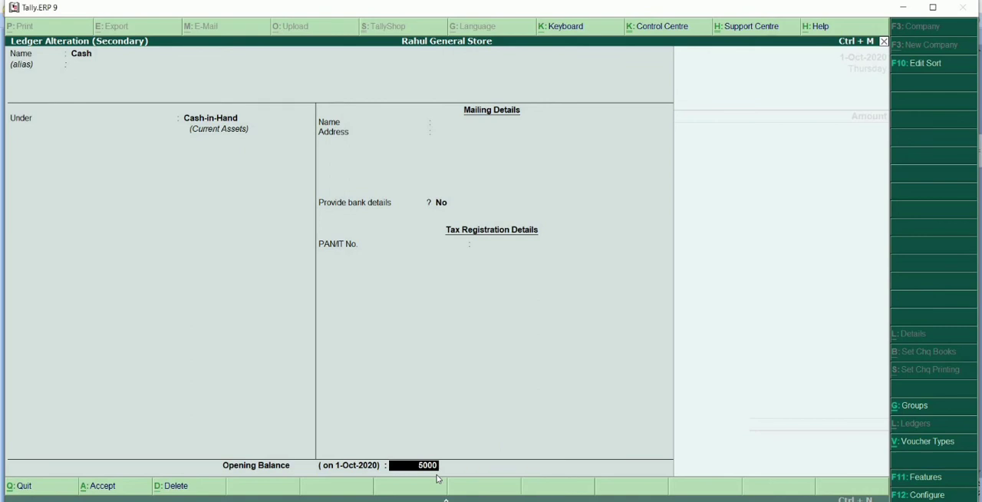
key("Return")
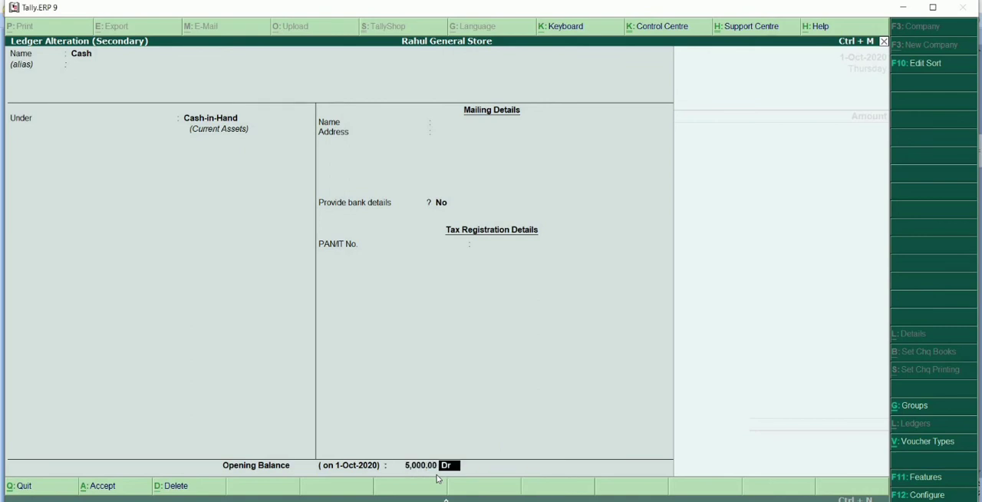
key("Return")
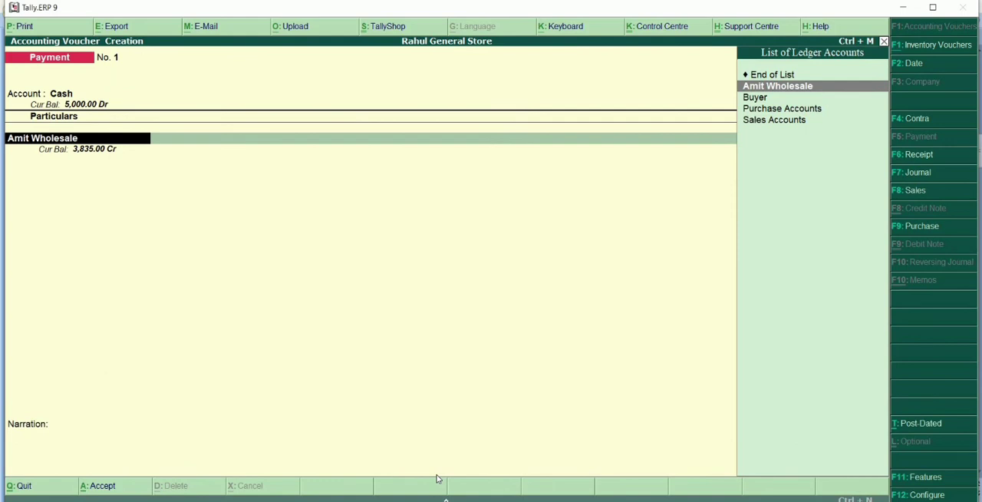
Enter 3835 as the amount paid to Amit Wholesale, without inventory allocations or narration, and save the payment voucher.
key("Return")
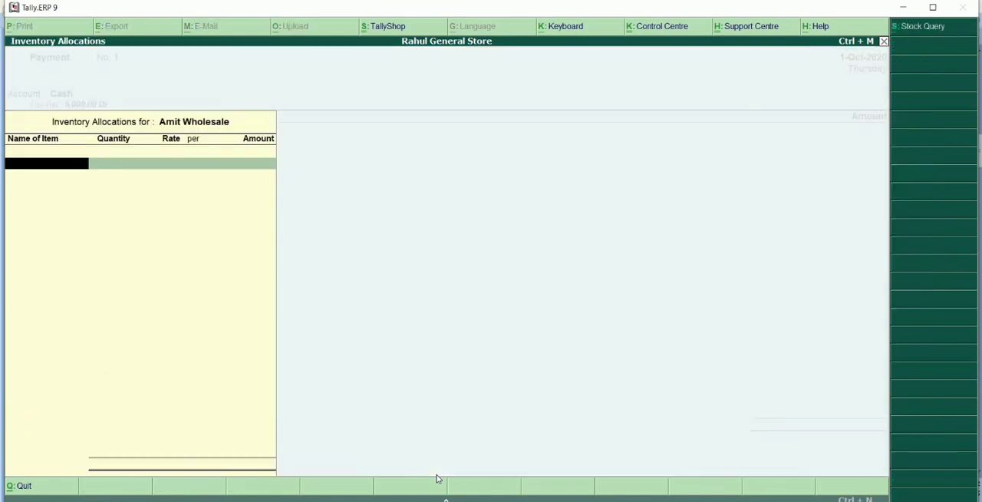
key("Return")
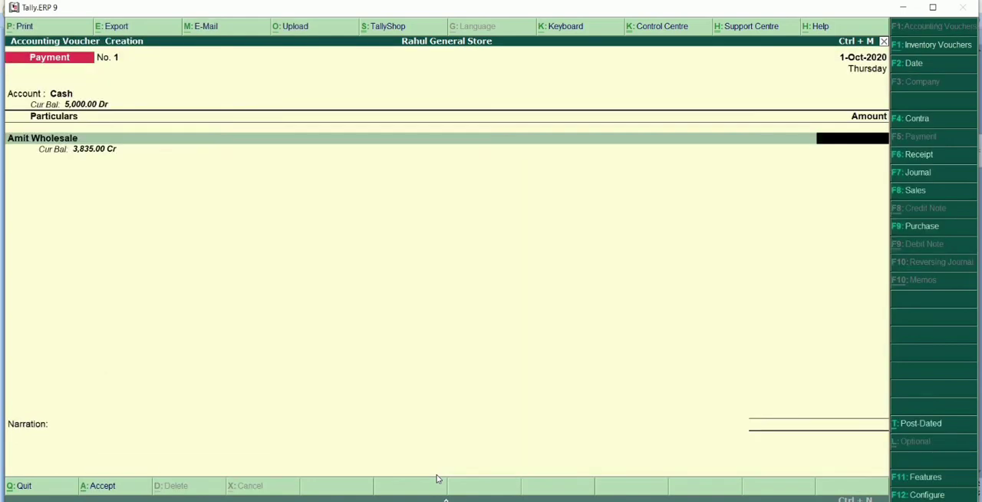
type("3835")
key("Return")
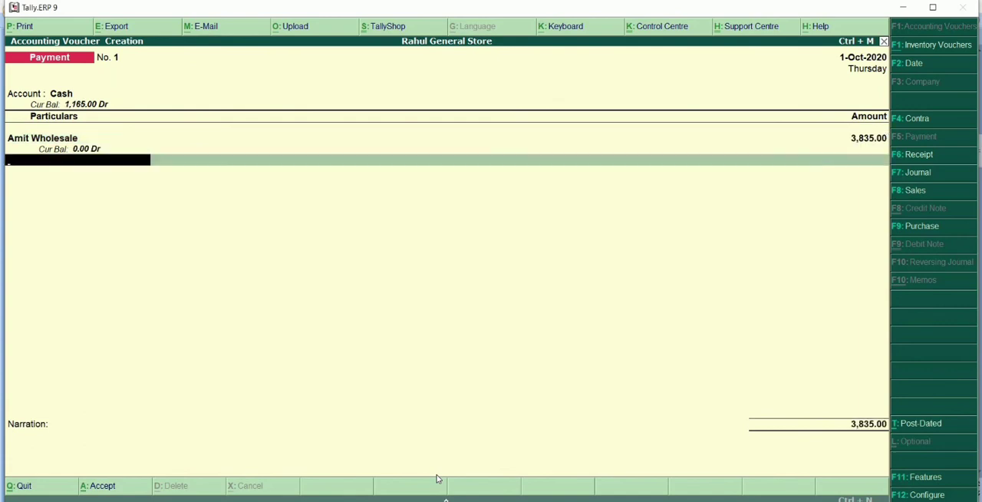
key("Return")
key("Return")
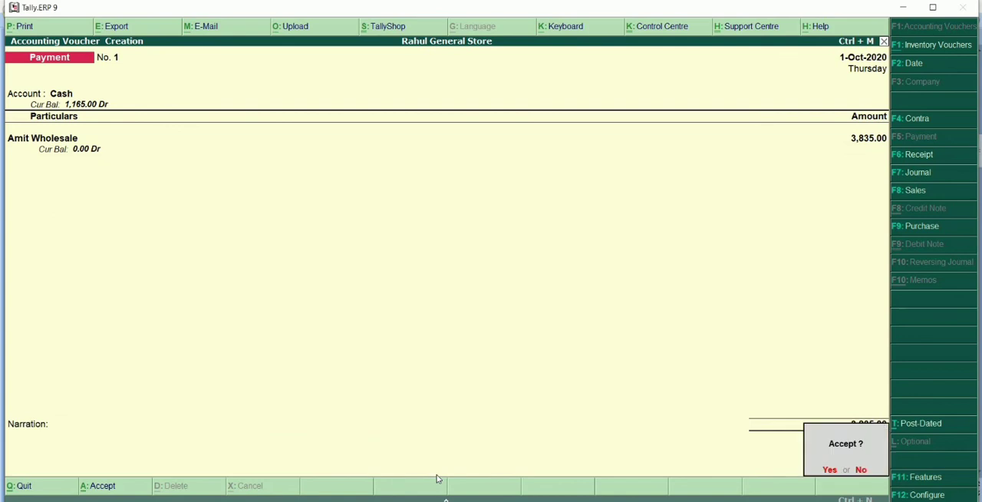
key("Return")
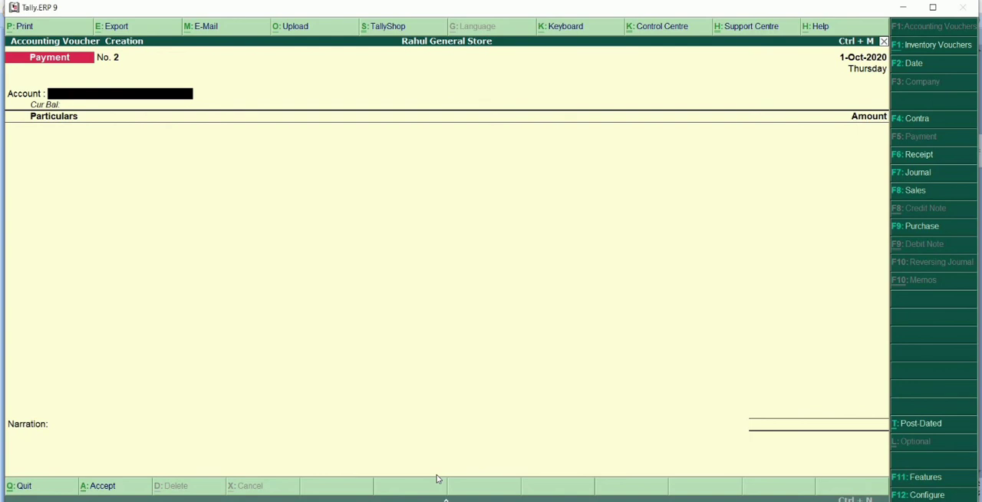
Start a sales voucher with reference number 458575485 and Buyer as the party account, accepting the party details with the optional fields blank.
key("F8")
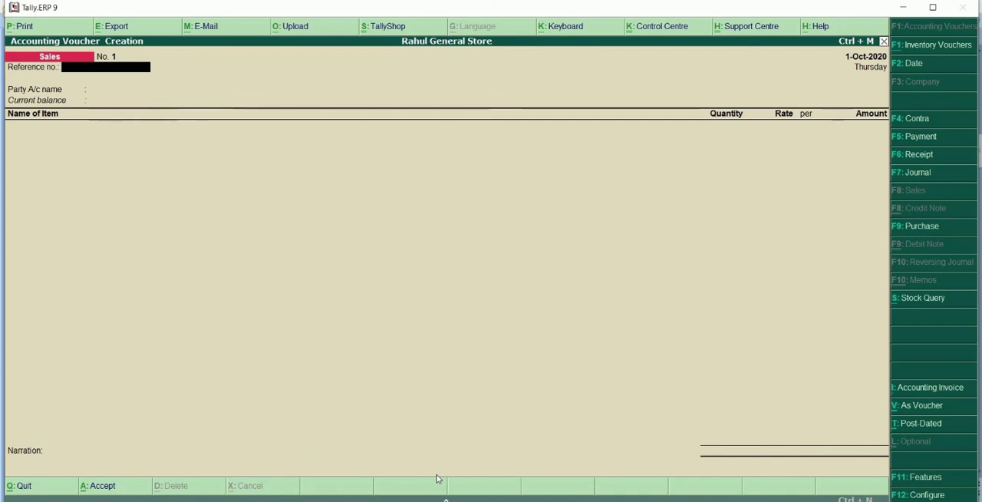
type("458675486")
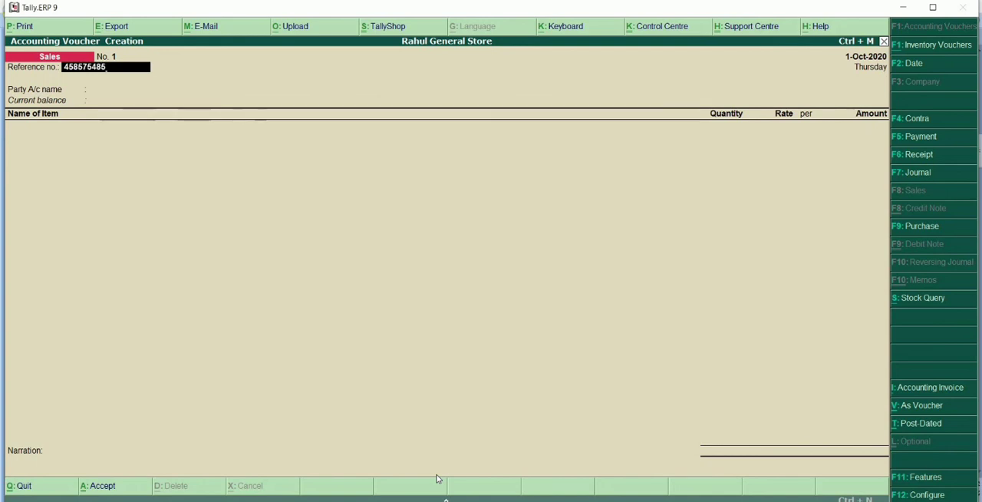
key("Return")
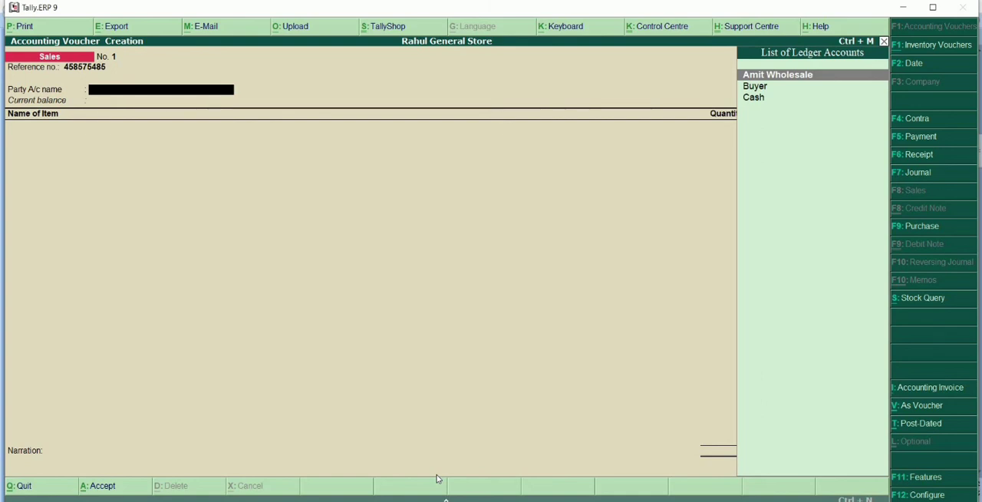
key("Down")
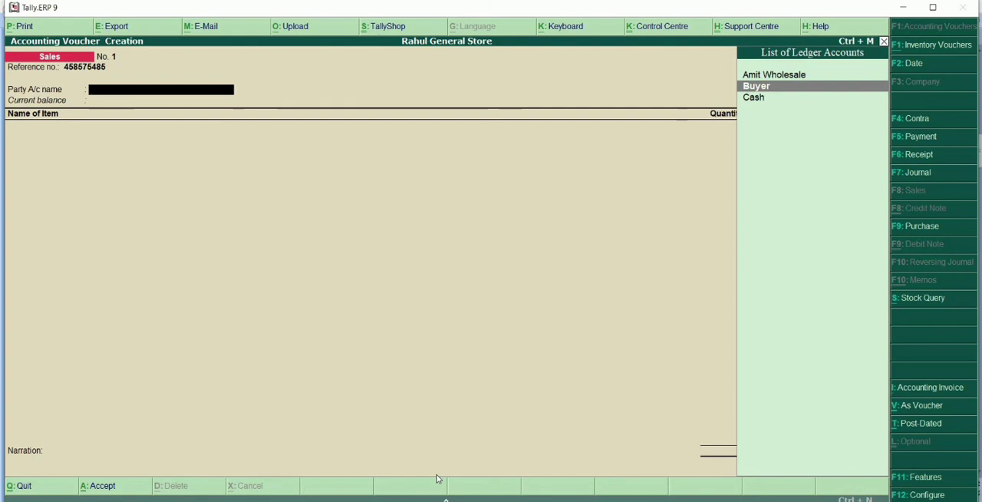
key("Return")
key("Return")
key("Return")
key("Return")
key("Return")
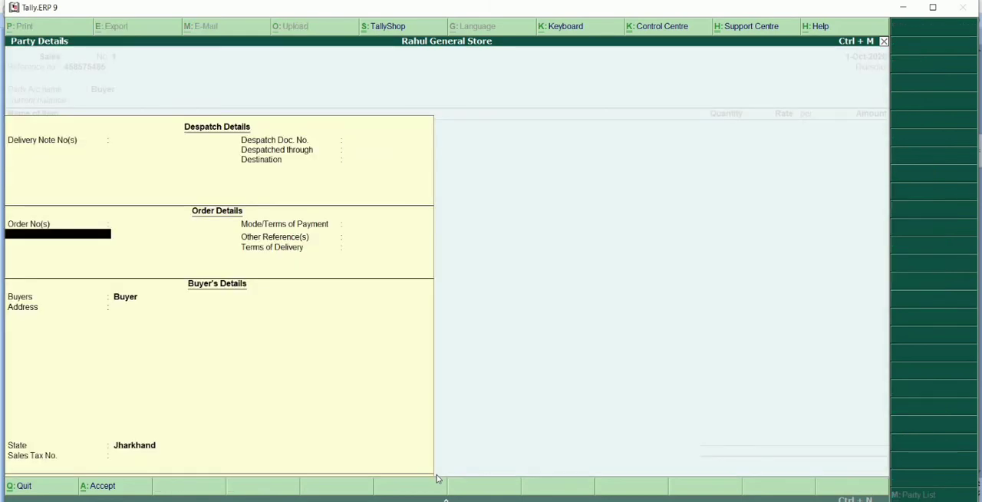
key("Return")
key("Return")
key("Return")
key("Return")
key("Return")
key("Return")
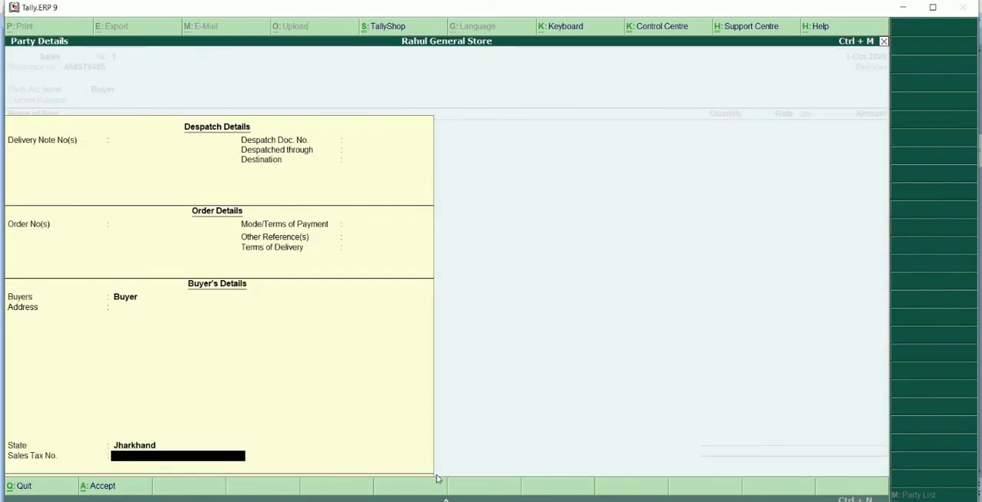
key("Return")
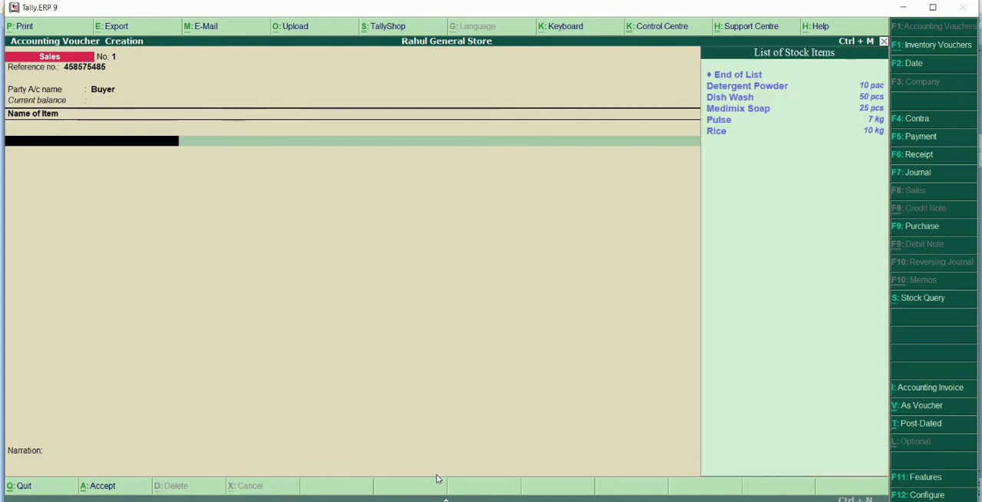
Add 2 pac of Detergent Powder at 75 per pac to the sales voucher and accept its accounting details.
key("Down")
key("Return")
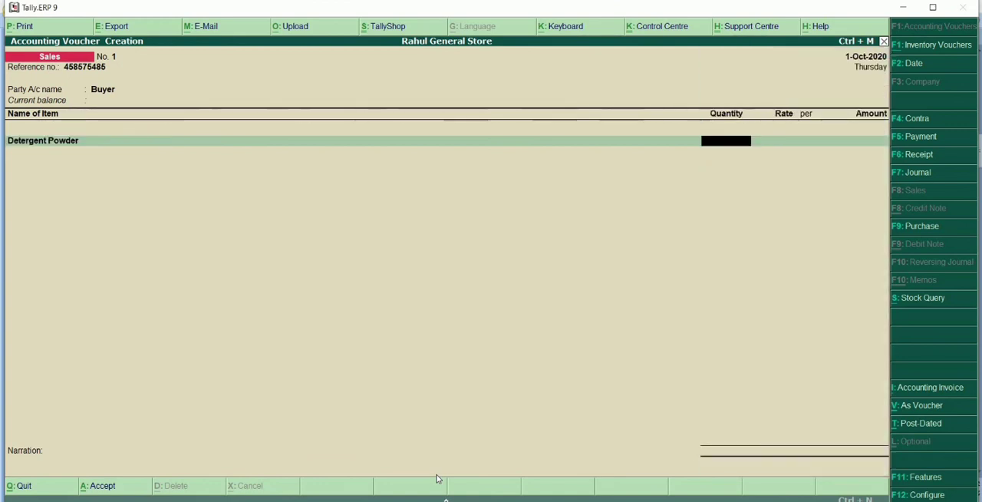
type("2")
key("Return")
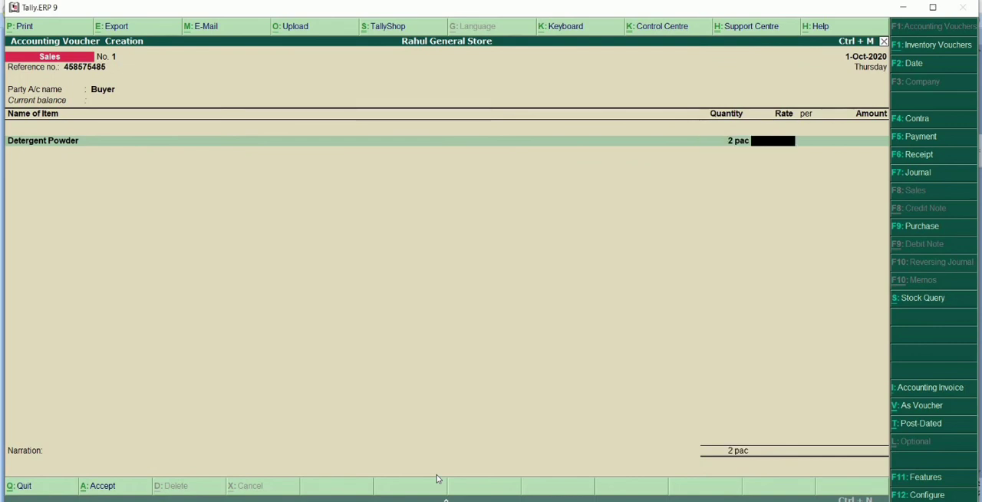
type("75")
key("Return")
key("Return")
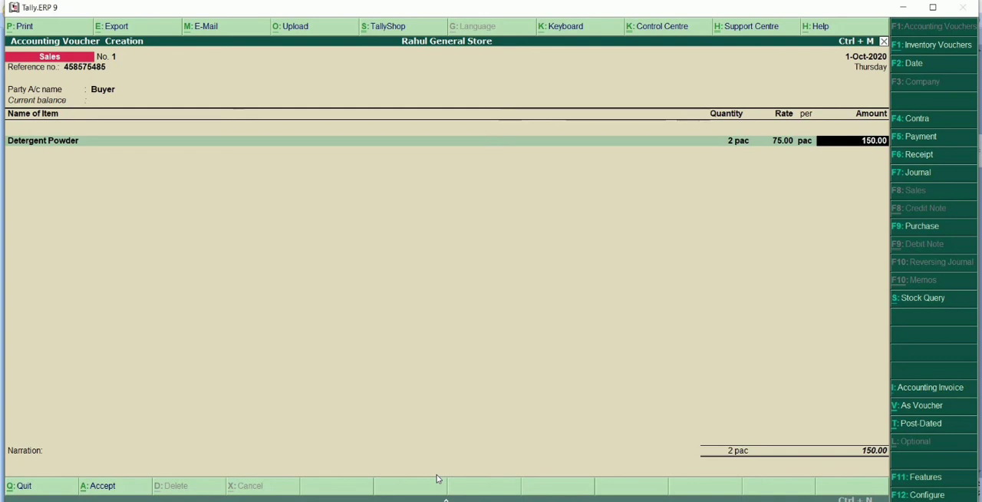
key("Return")
key("Return")
key("Return")
key("Return")
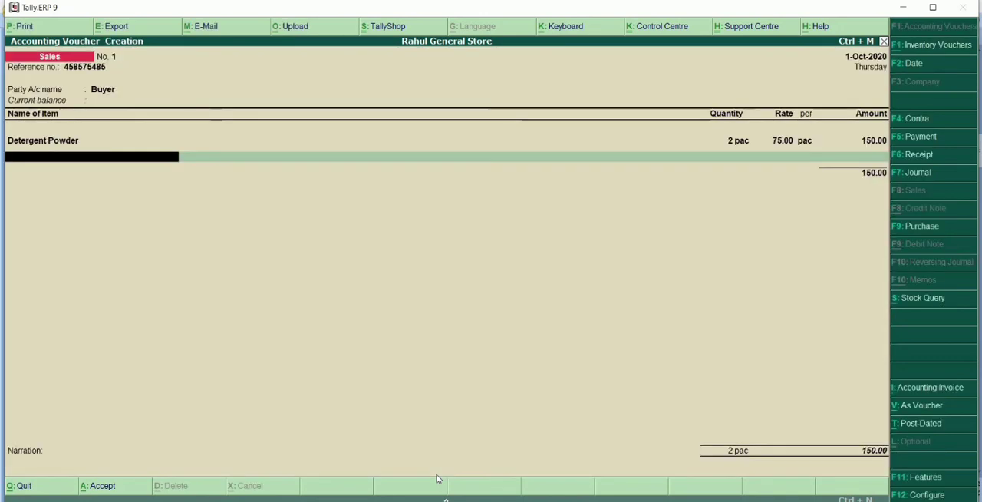
Add 5 pcs of Medimix Soap at 65 per piece to the sales voucher and accept its accounting details.
type("Medi")
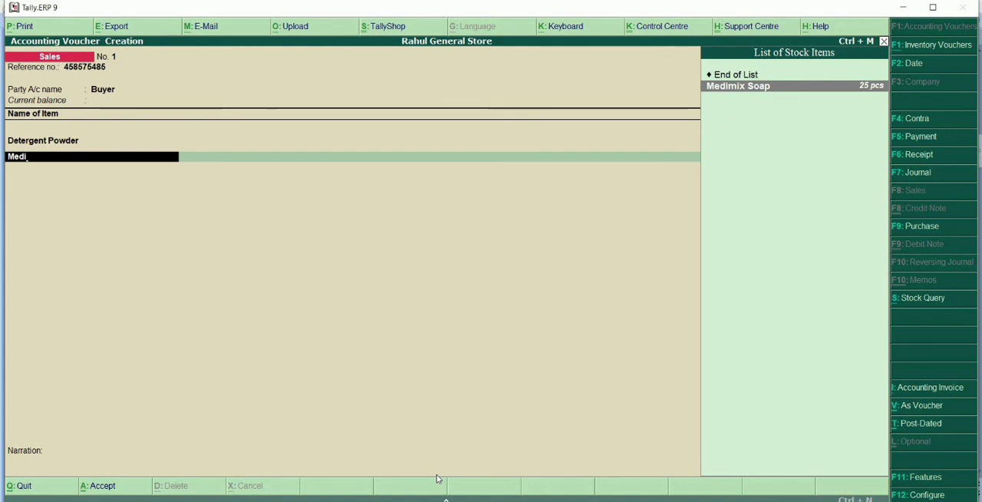
key("Return")
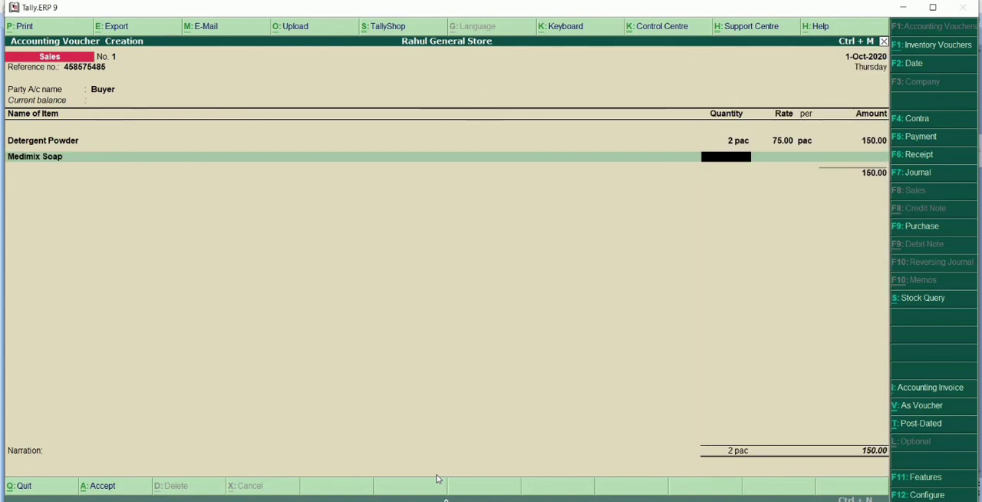
type("5")
key("Return")
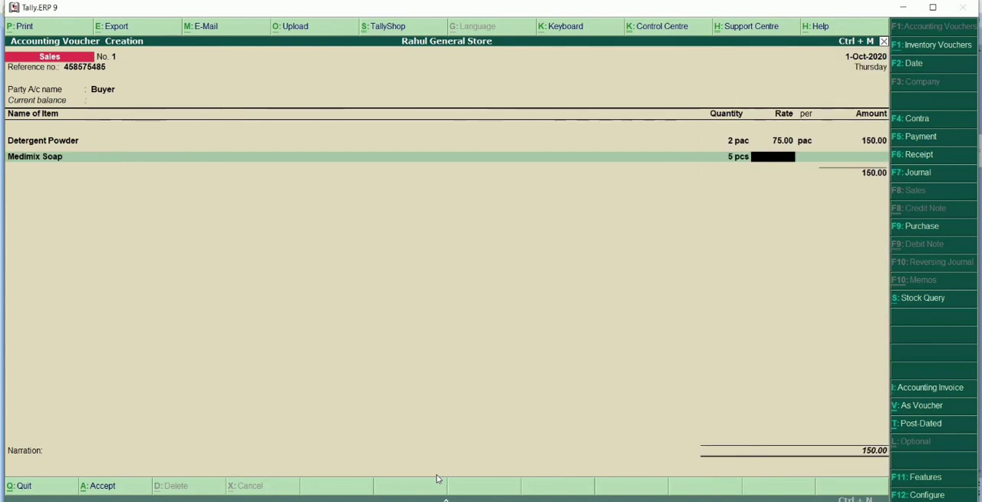
type("65")
key("Return")
key("Return")
key("Return")
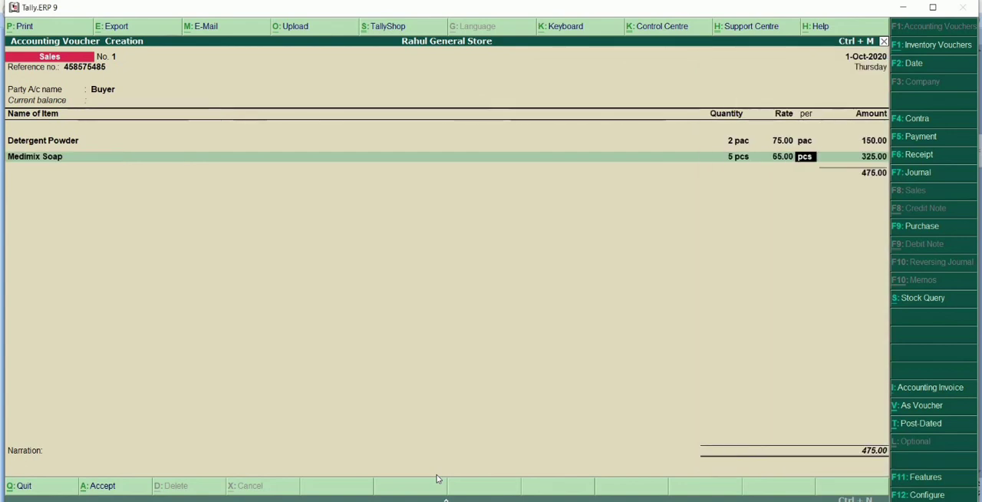
key("Return")
key("Return")
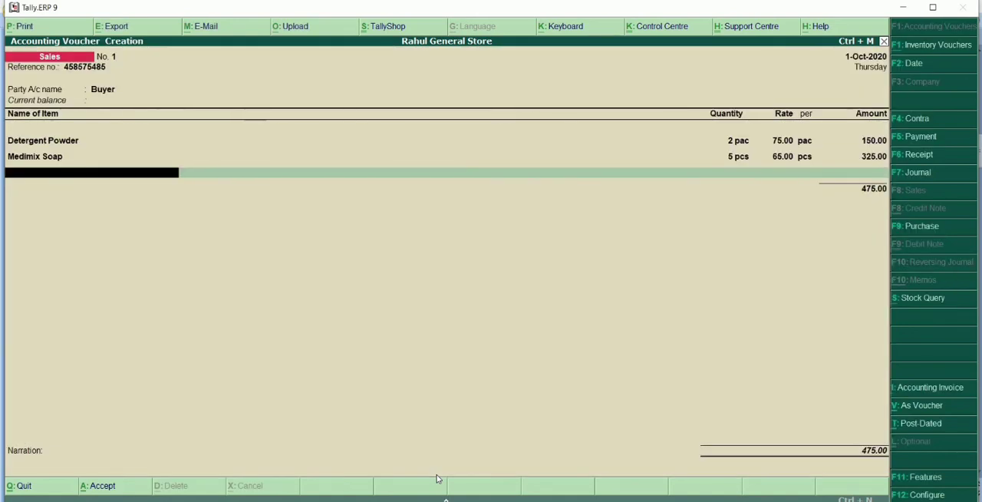
Add 5 pcs of Dish Wash at 35 per piece as the last item and save the sales voucher without a narration.
type("Di")
key("Return")
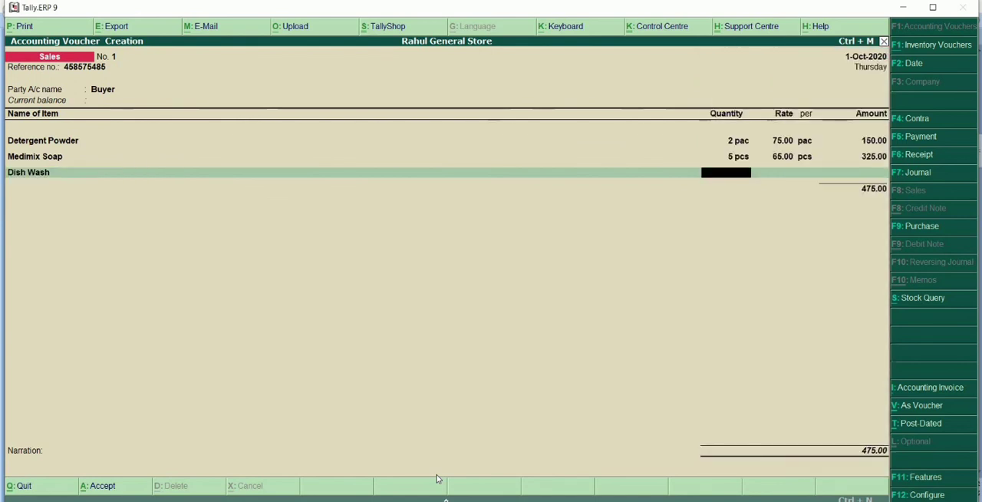
type("5")
key("Return")
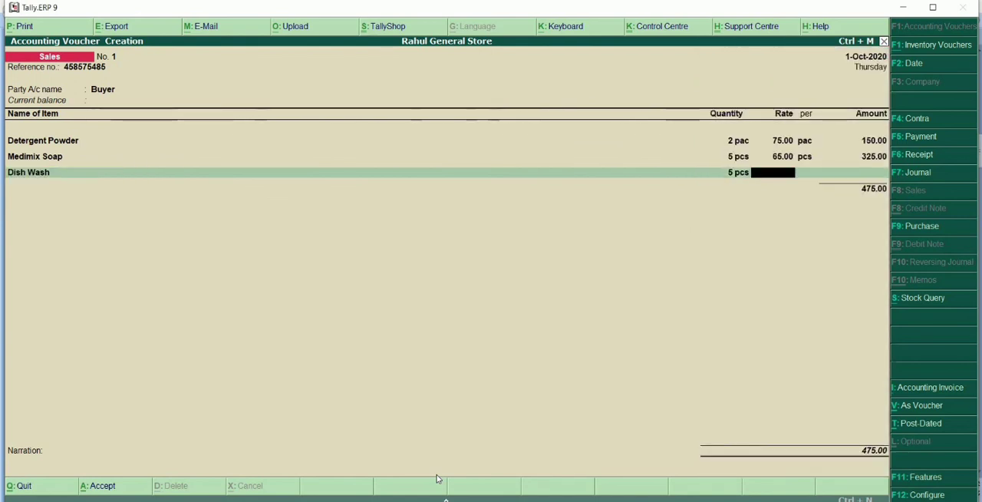
type("35")
key("Return")
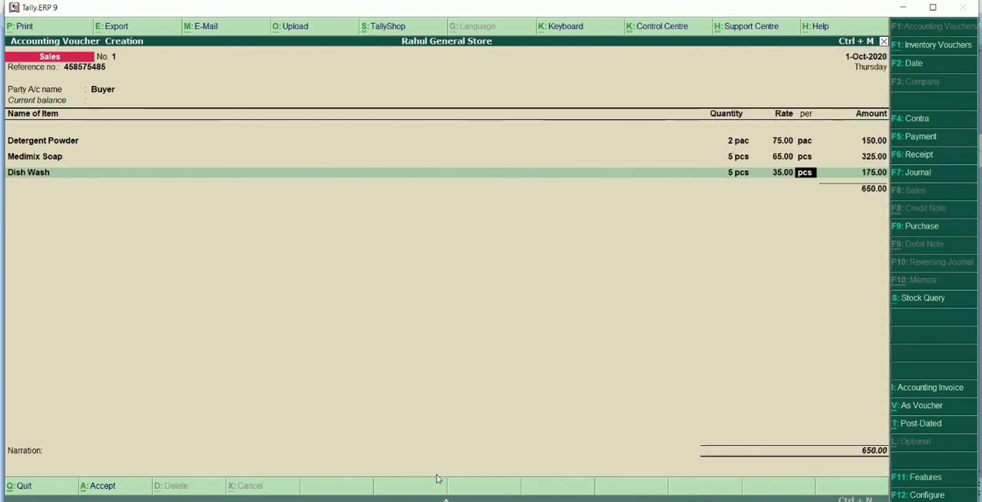
key("Return")
key("Return")
key("Return")
key("Return")
key("Return")
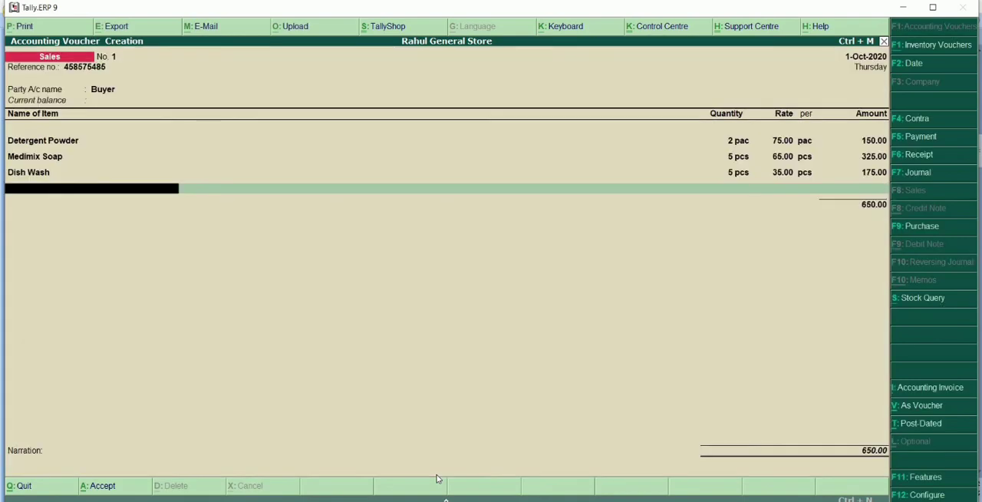
key("Return")
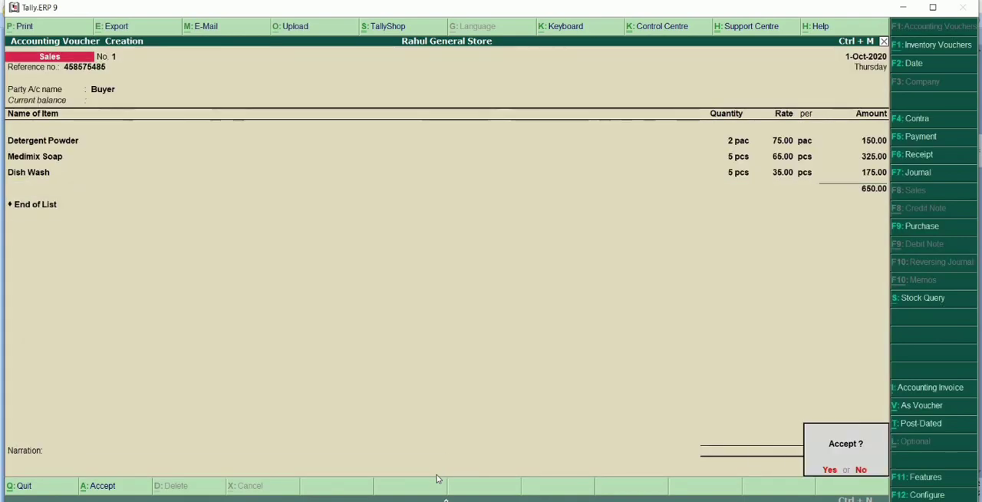
key("Return")
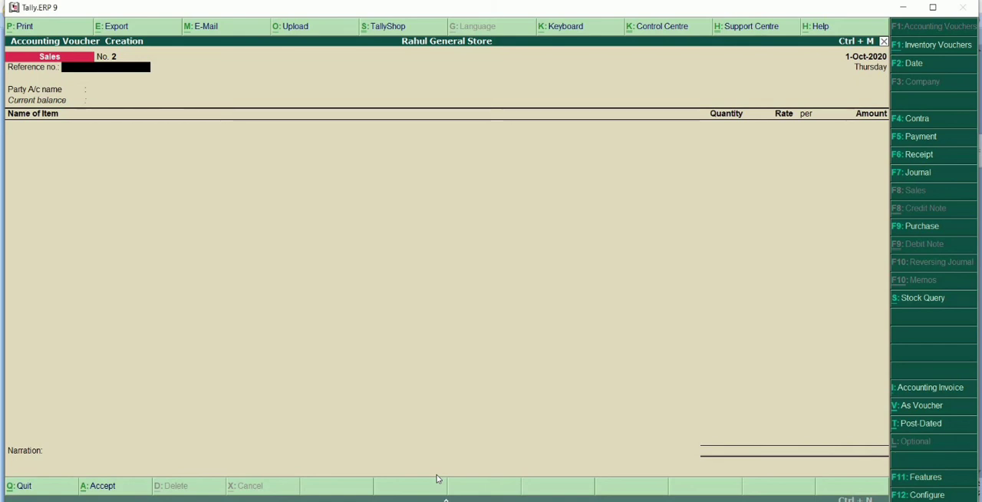
Start a receipt voucher into the Cash account with Buyer as the particulars ledger and an amount of 650.
key("F6")
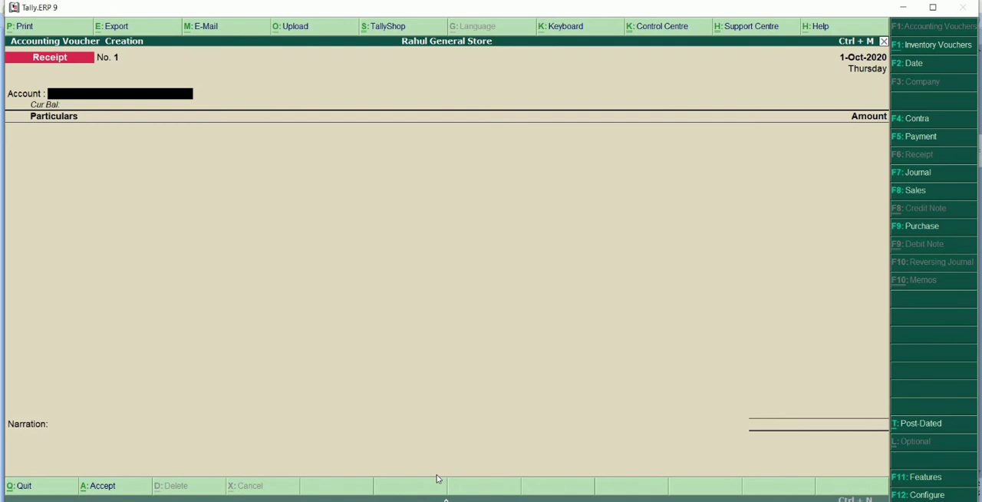
type("Cash")
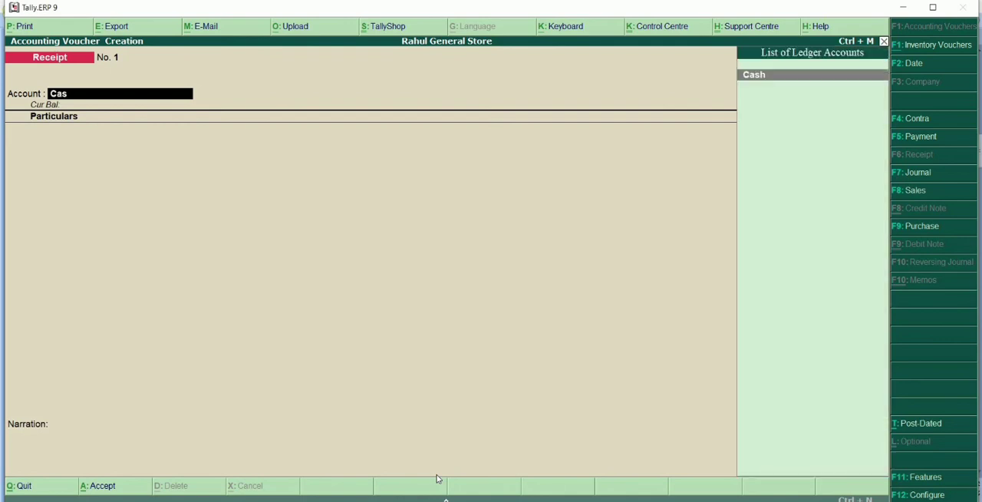
key("Return")
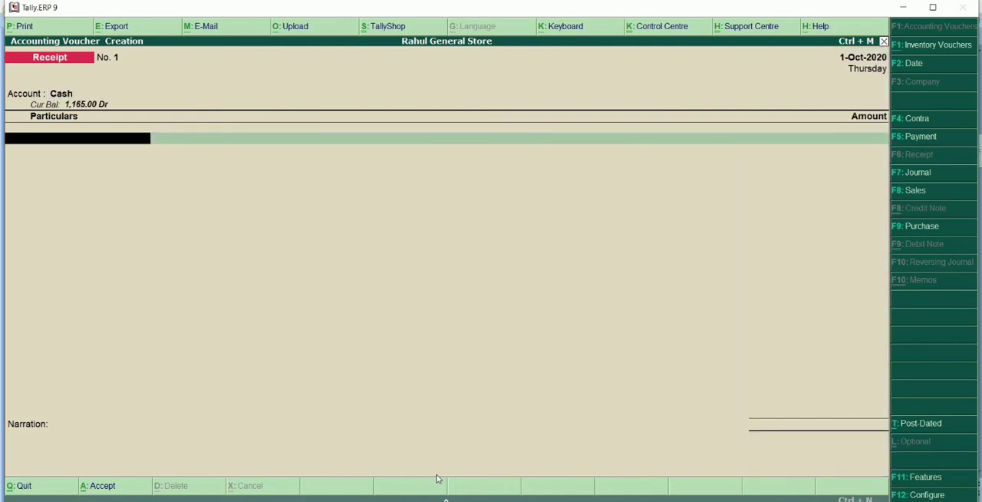
type("buy")
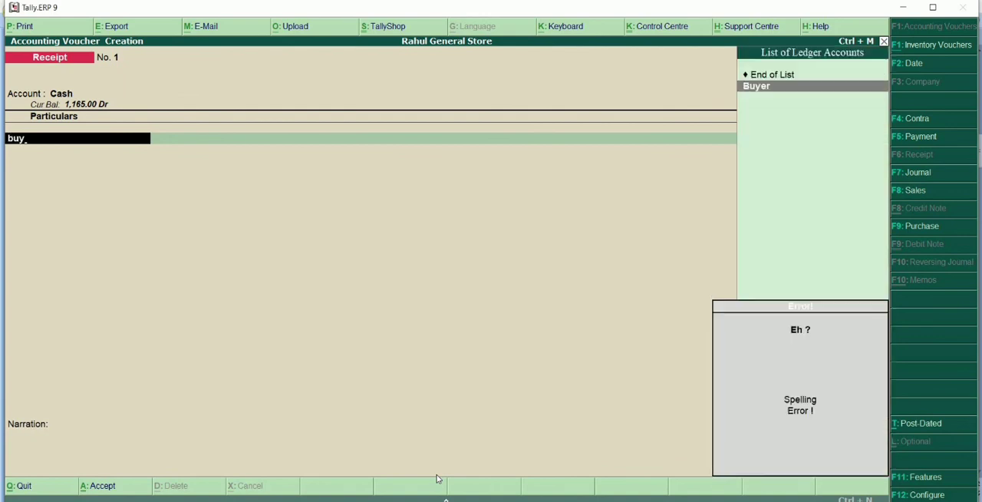
key("Return")
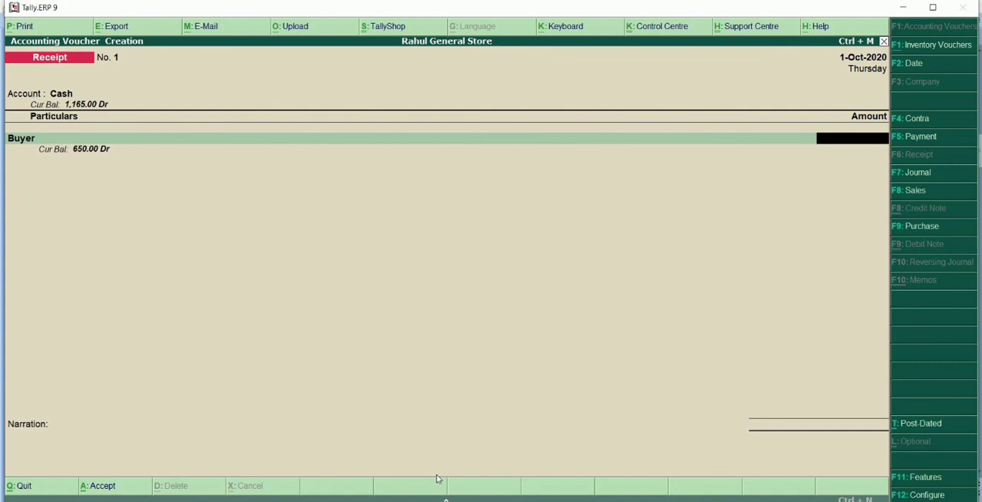
type("650")
key("Return")
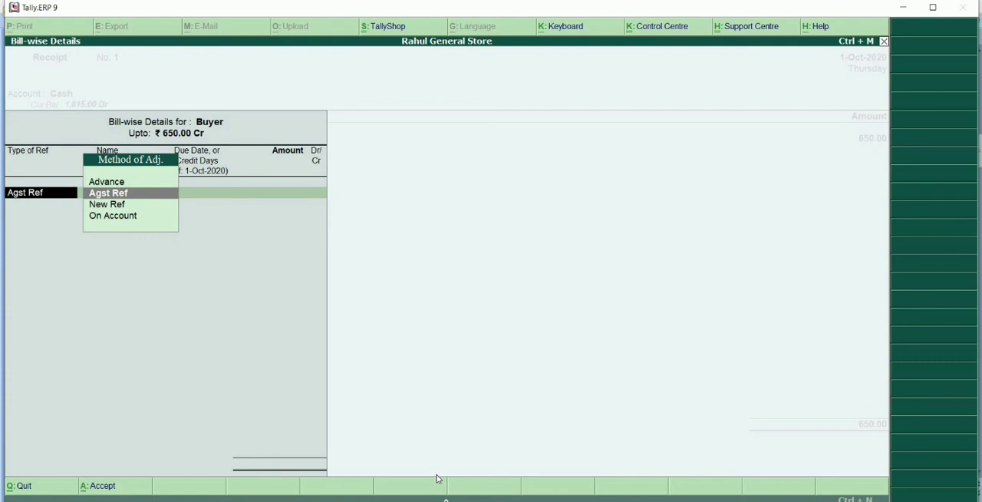
Allocate the 650 Cr receipt as Agst Ref to Buyer's pending bill 1 and save the receipt voucher without a narration.
key("Return")
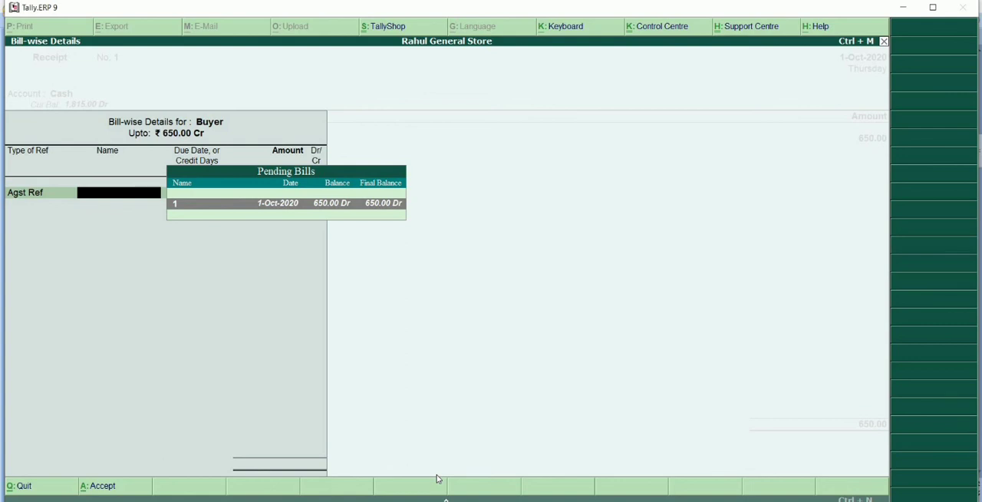
key("Return")
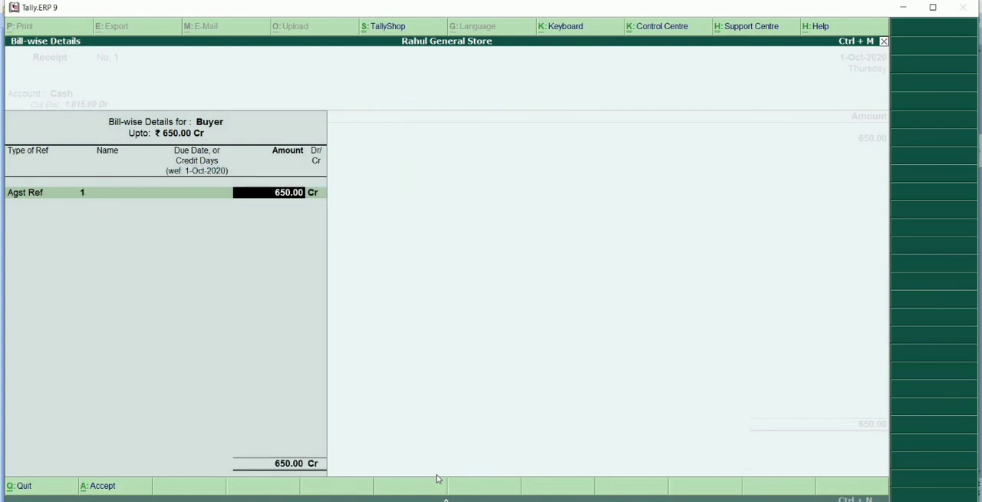
key("Return")
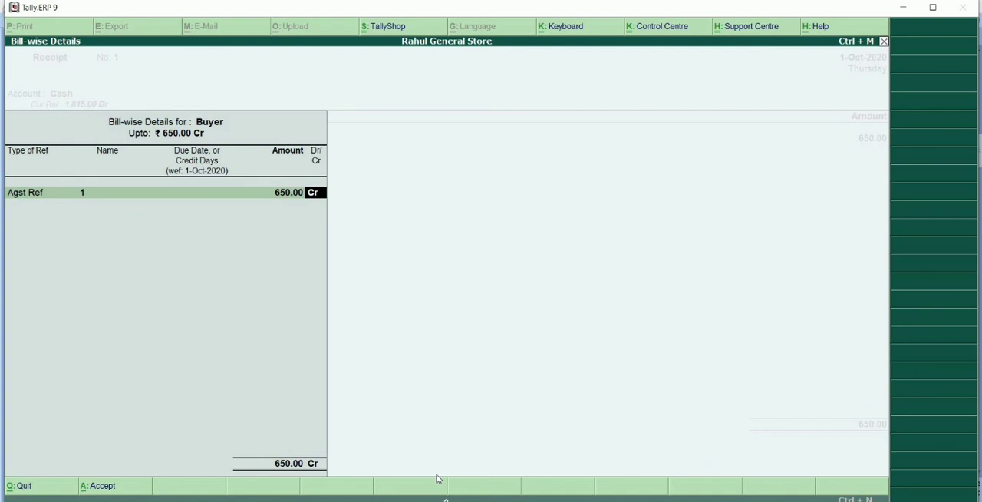
key("Return")
key("Return")
key("Return")
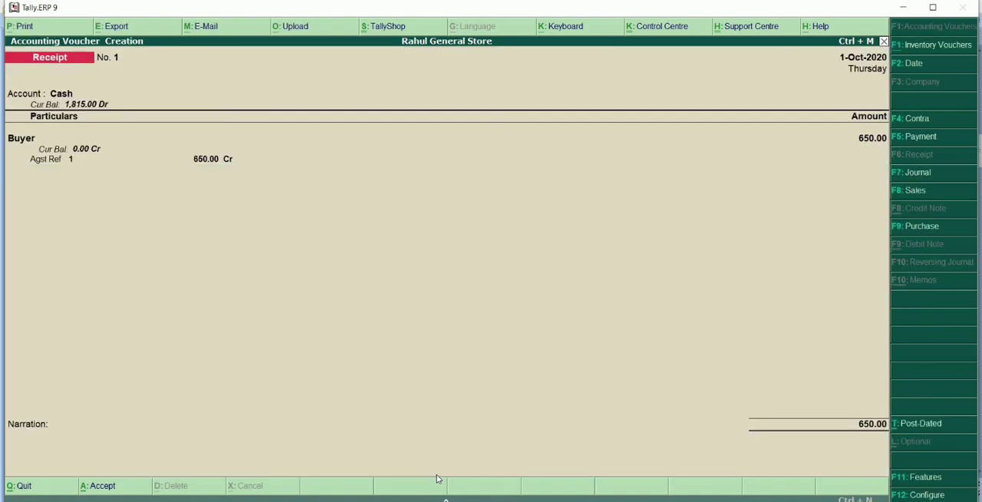
key("Return")
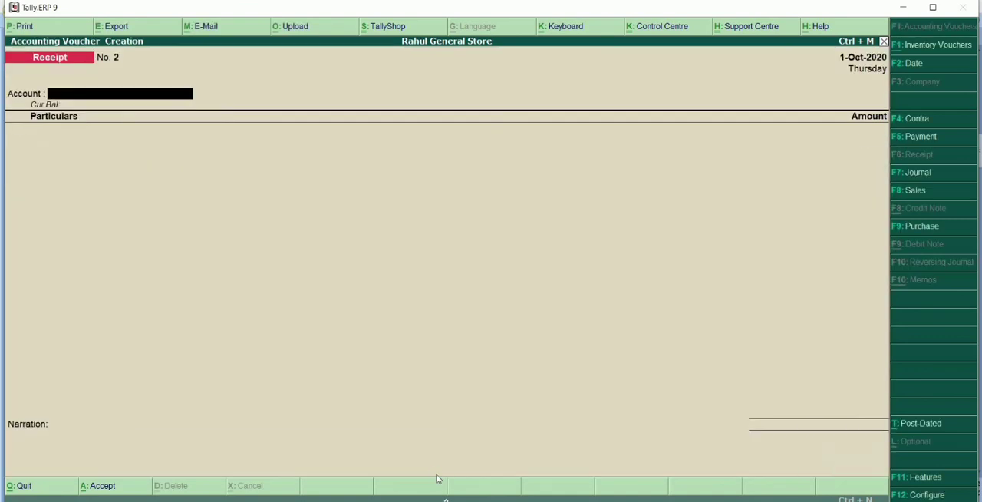